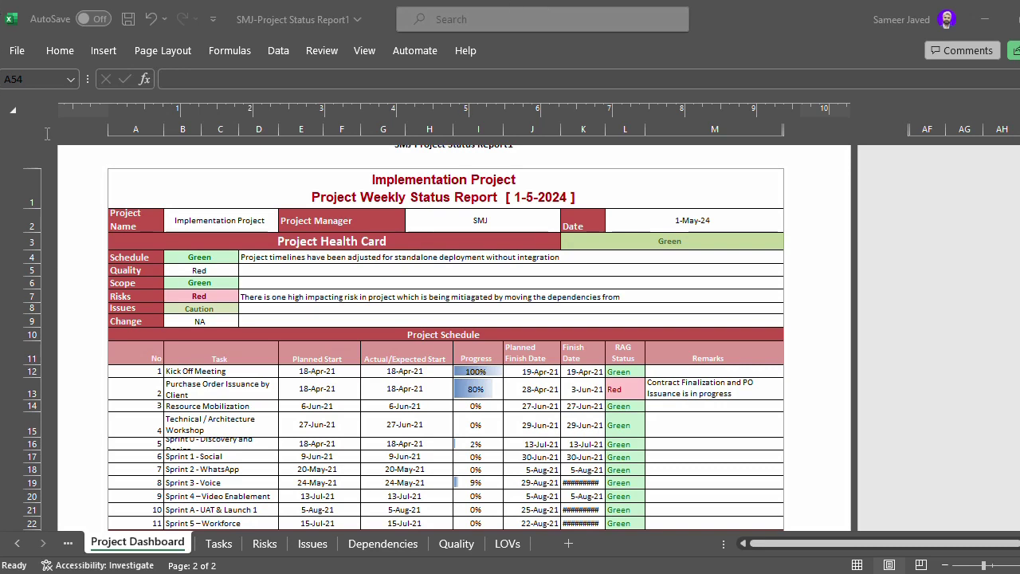
Step: Open the Project Details sheet and review the project information, team details and percentage-complete chart
left_click(71, 542)
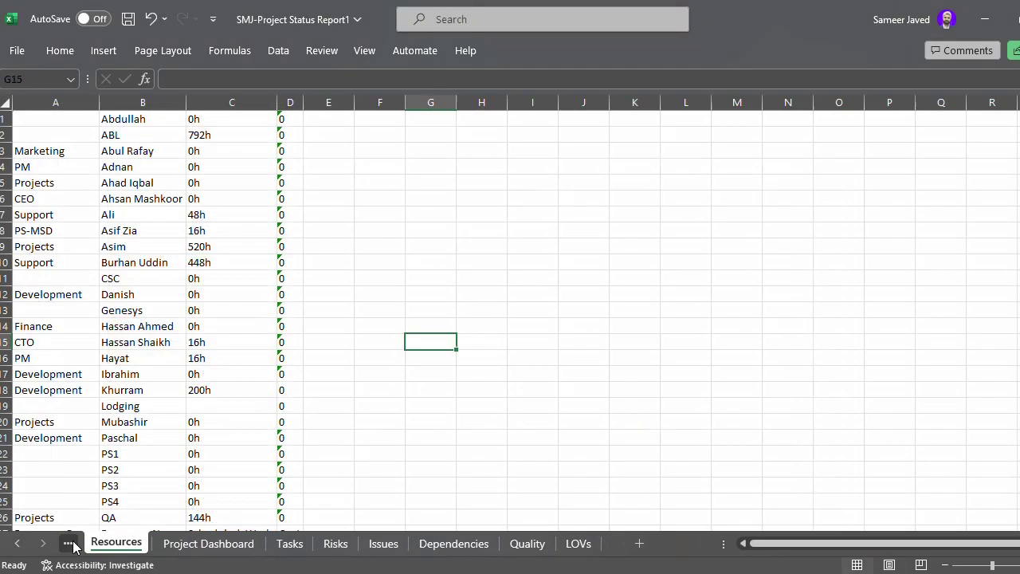
left_click(183, 548)
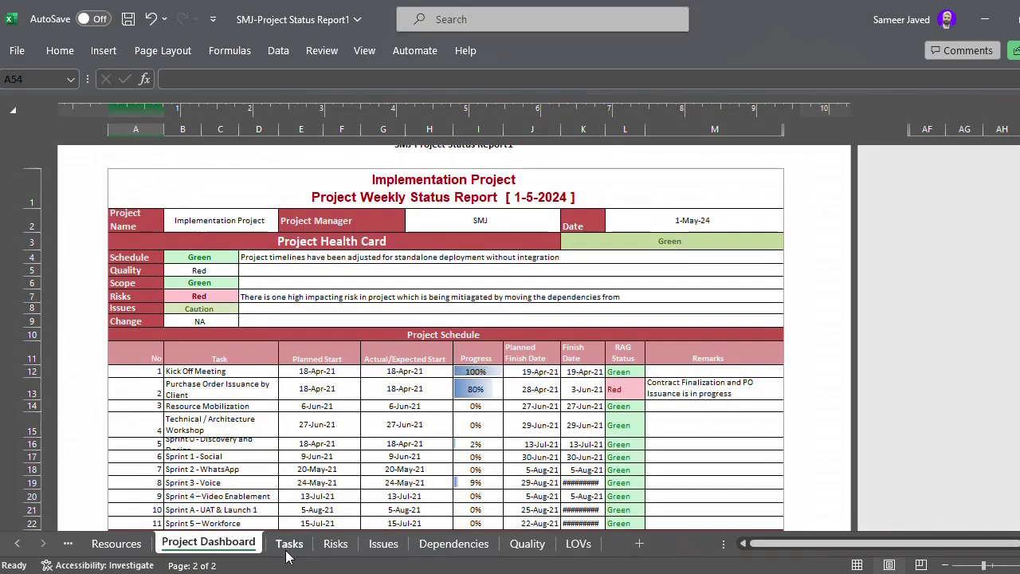
left_click(70, 543)
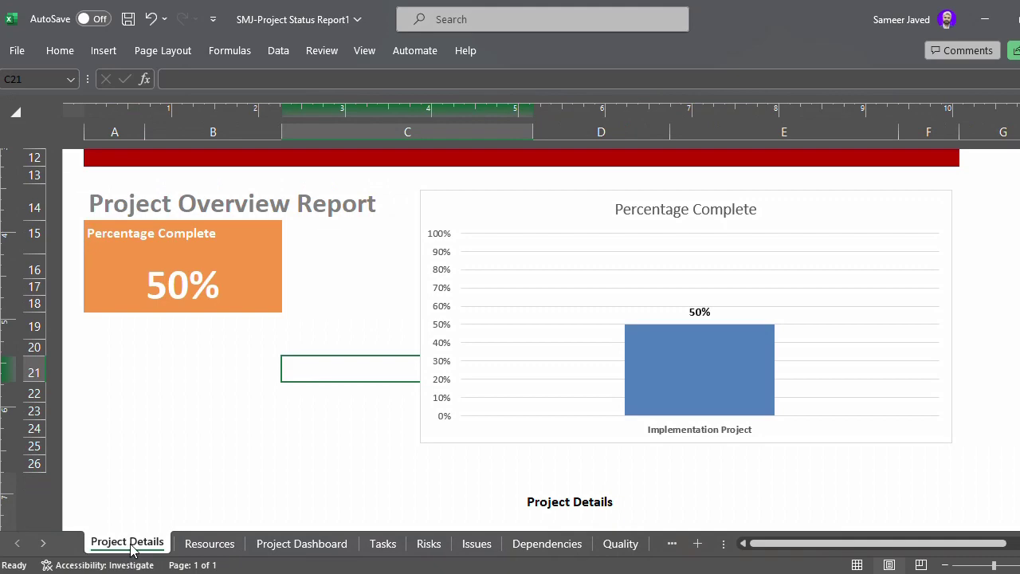
scroll(359, 384, "up", 4)
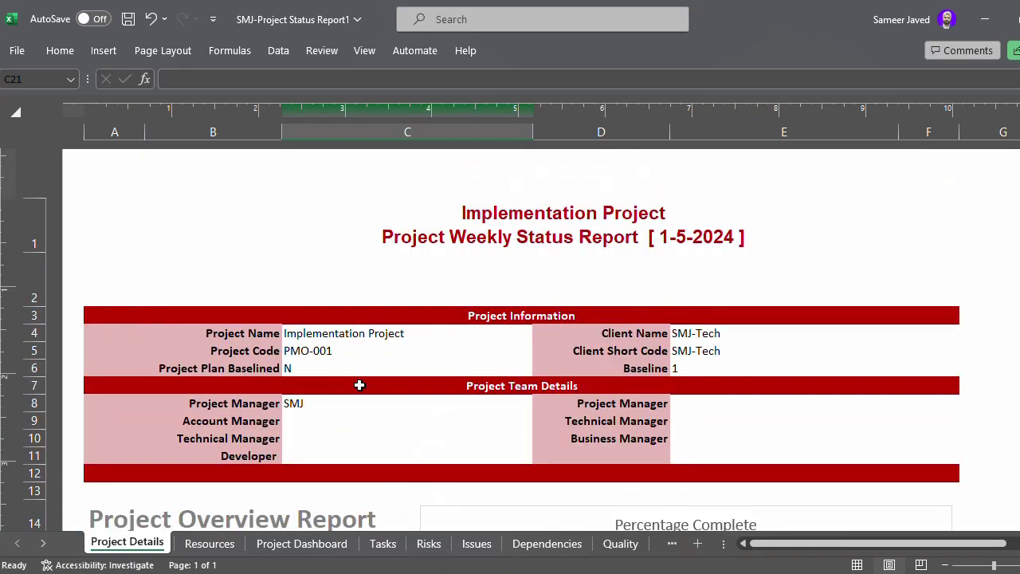
scroll(359, 385, "down", 4)
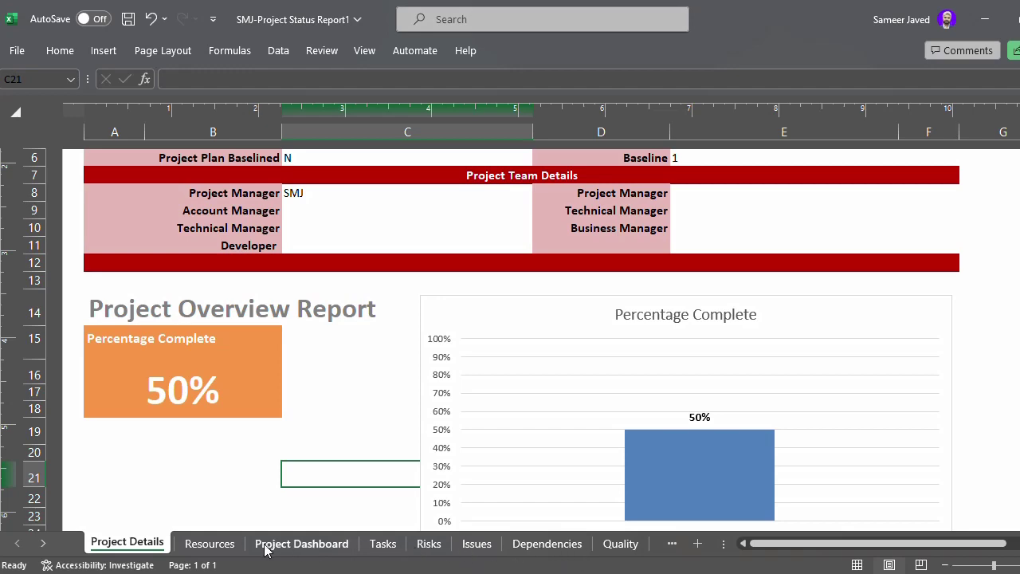
Step: Look through the Project Dashboard, Tasks, Risks, Issues, Dependencies and Quality sheets in turn
left_click(301, 543)
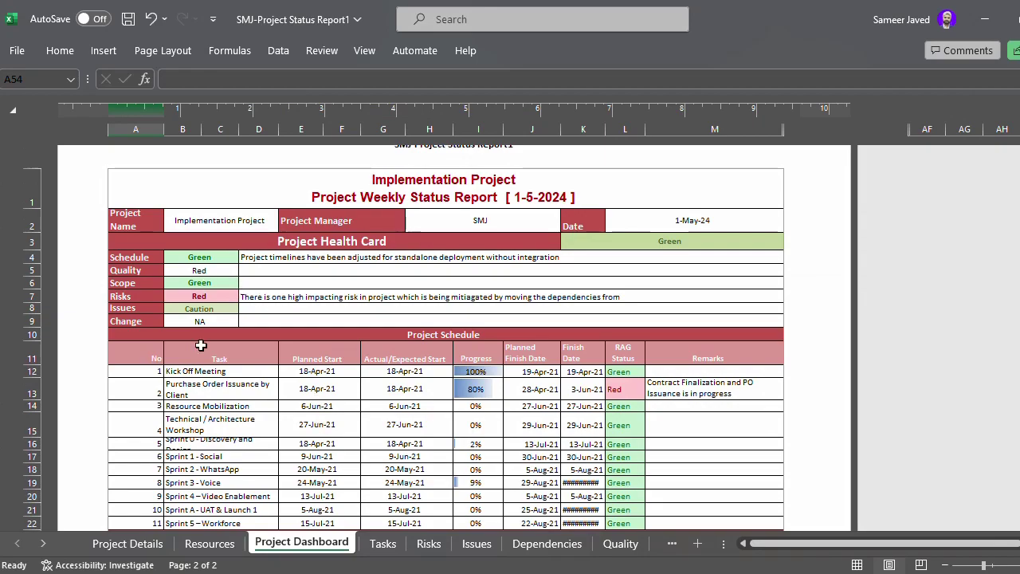
left_click(390, 546)
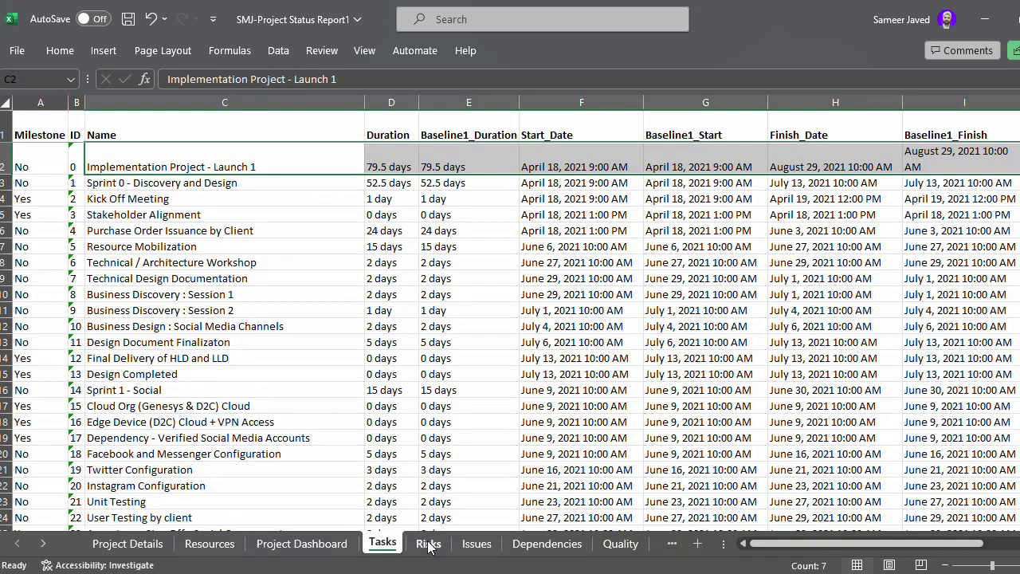
left_click(430, 547)
left_click(475, 546)
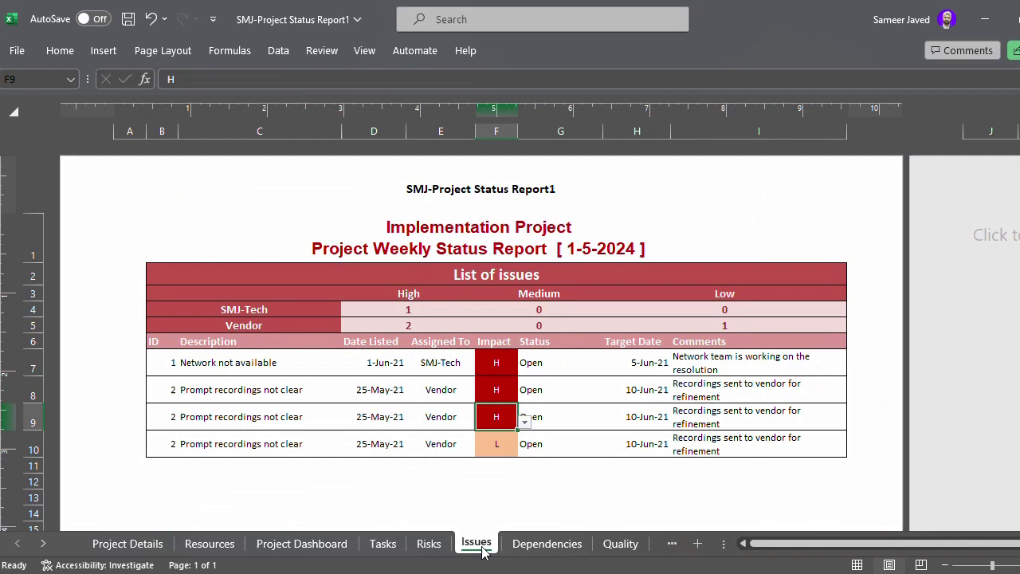
left_click(532, 546)
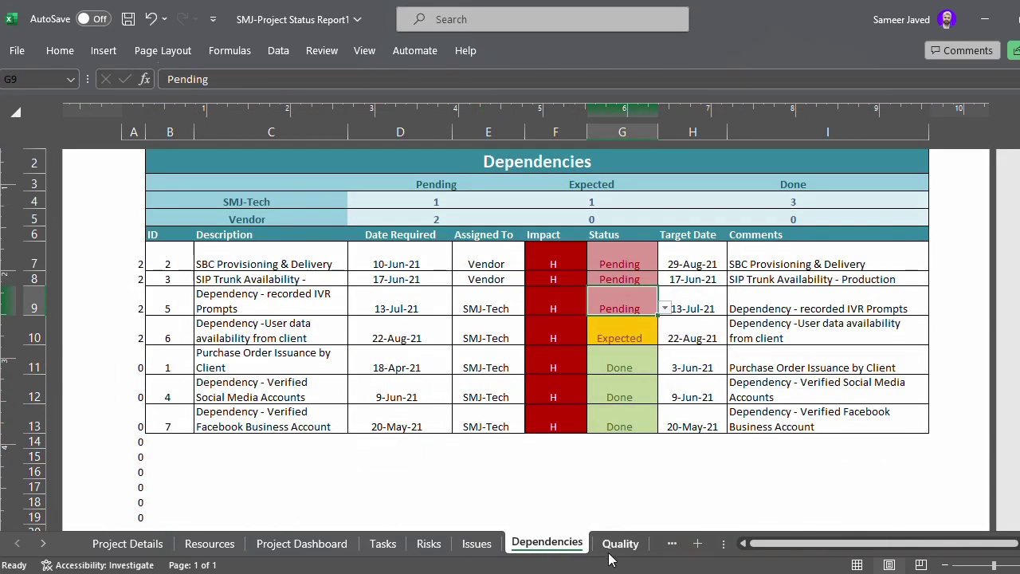
left_click(638, 548)
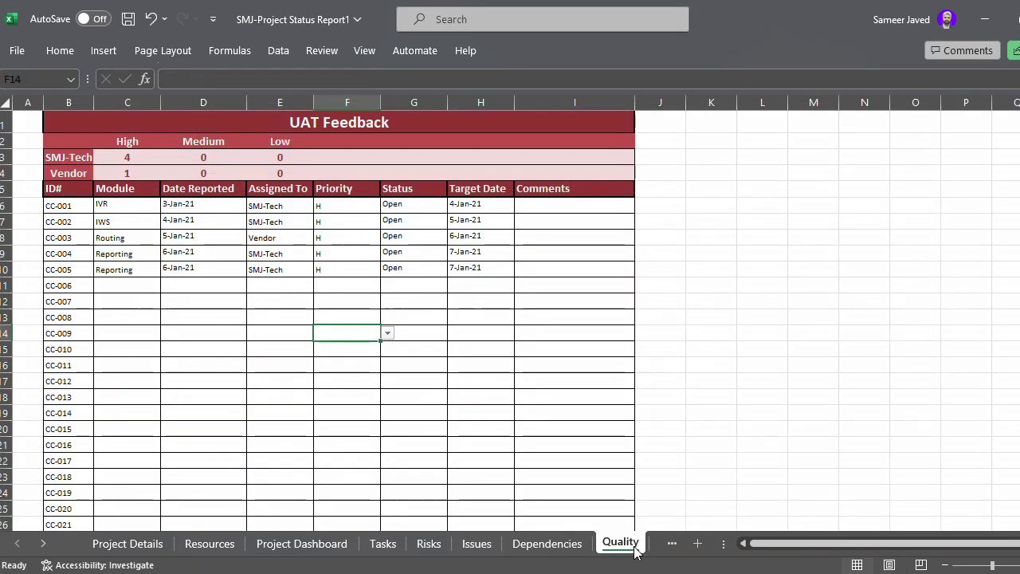
Step: Widen column K on the Project Dashboard sheet so the schedule's projected finish dates display in full
left_click(263, 544)
scroll(271, 423, "down", 1)
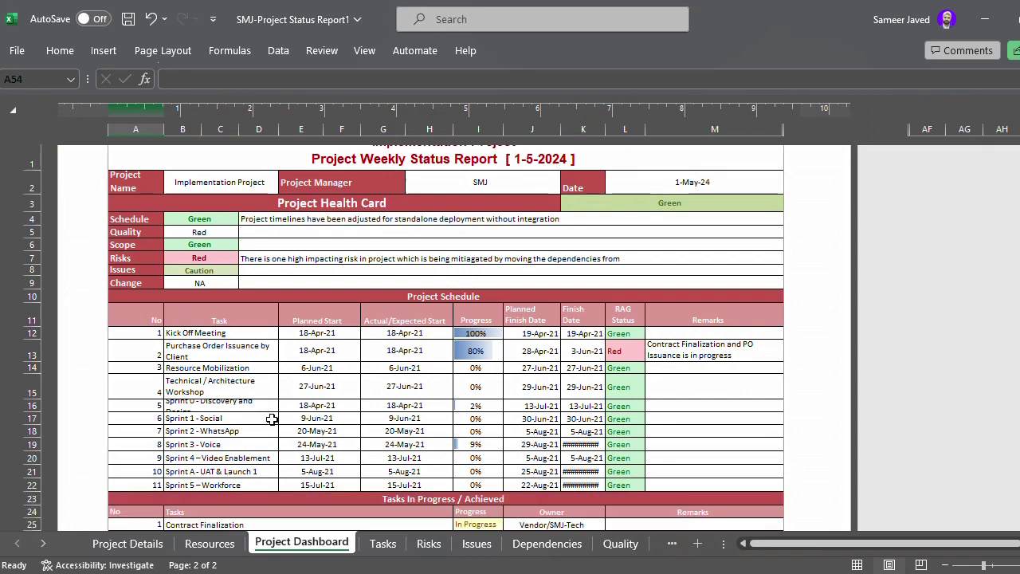
scroll(272, 419, "down", 2)
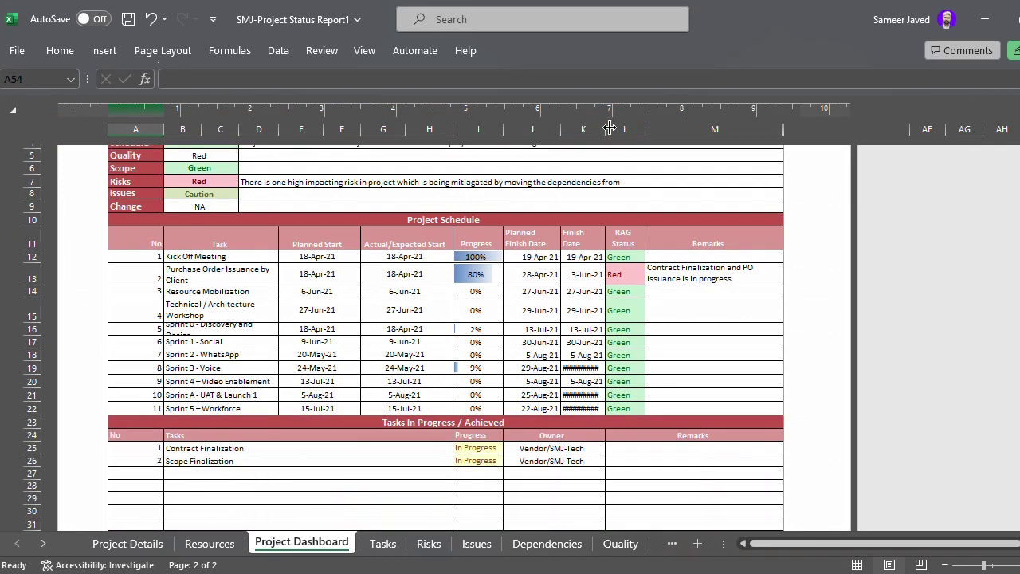
left_click_drag(609, 128, 614, 128)
Step: Examine the dashboard's Tasks In Progress / Achieved, Tasks Aligned in next week and Top 5 Items sections
scroll(372, 427, "down", 1)
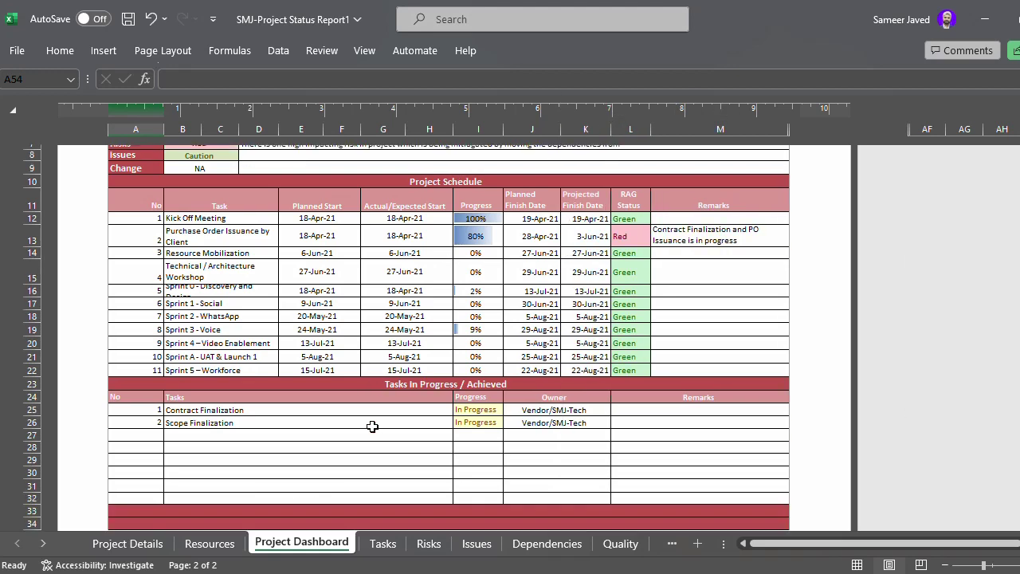
scroll(372, 426, "down", 1)
scroll(371, 427, "down", 1)
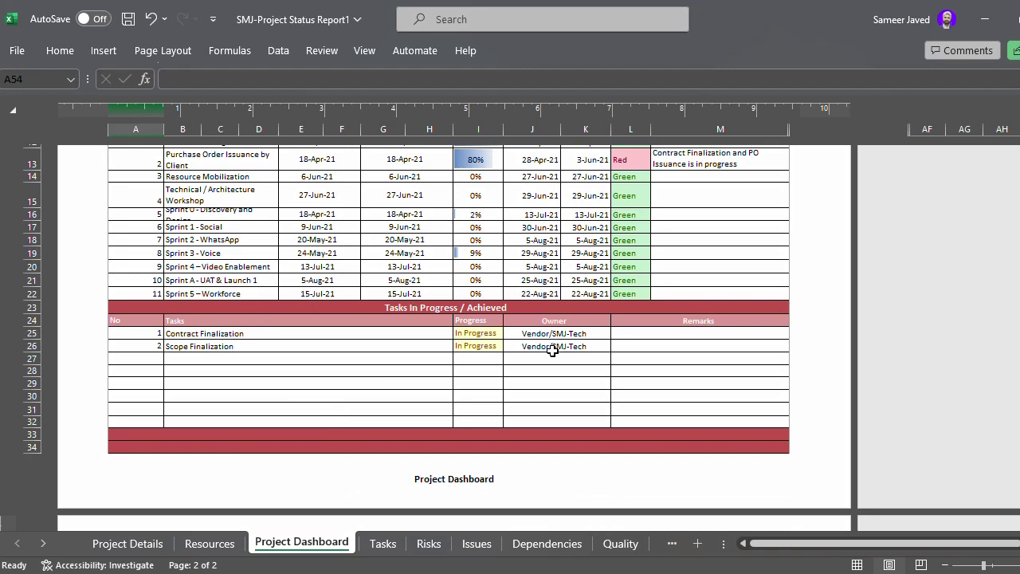
scroll(550, 352, "down", 5)
scroll(549, 360, "down", 3)
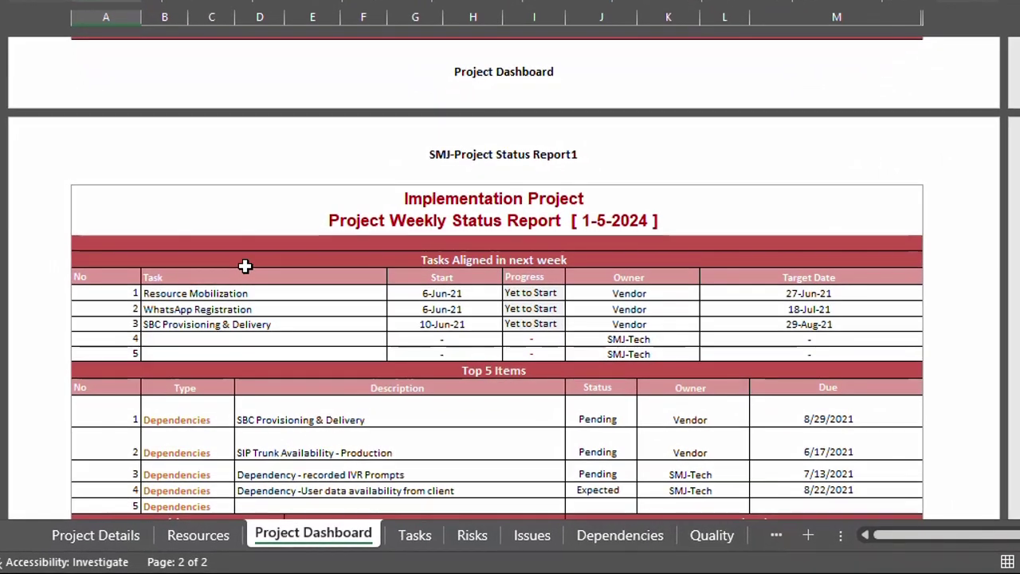
scroll(674, 268, "down", 2)
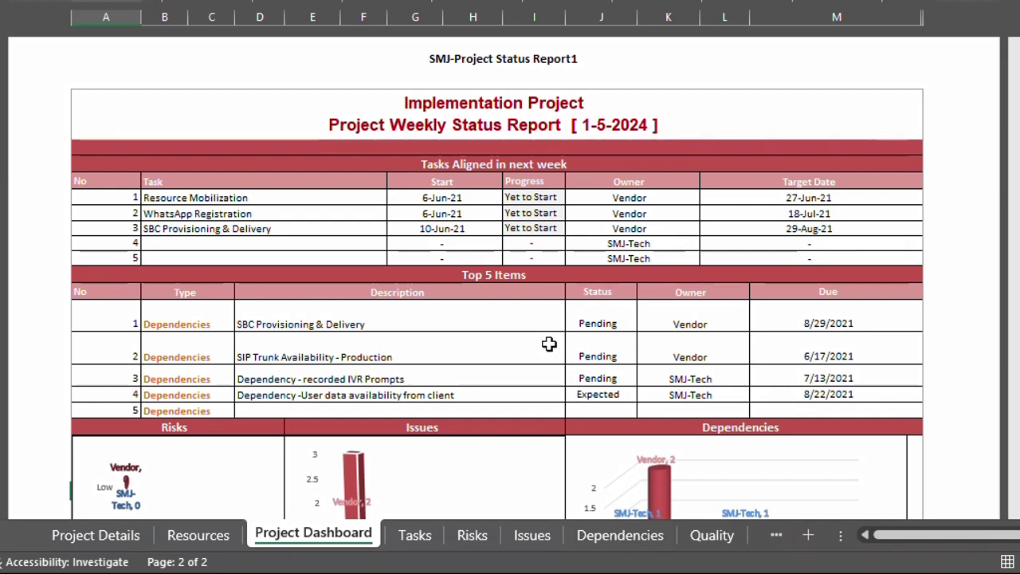
scroll(500, 337, "up", 4)
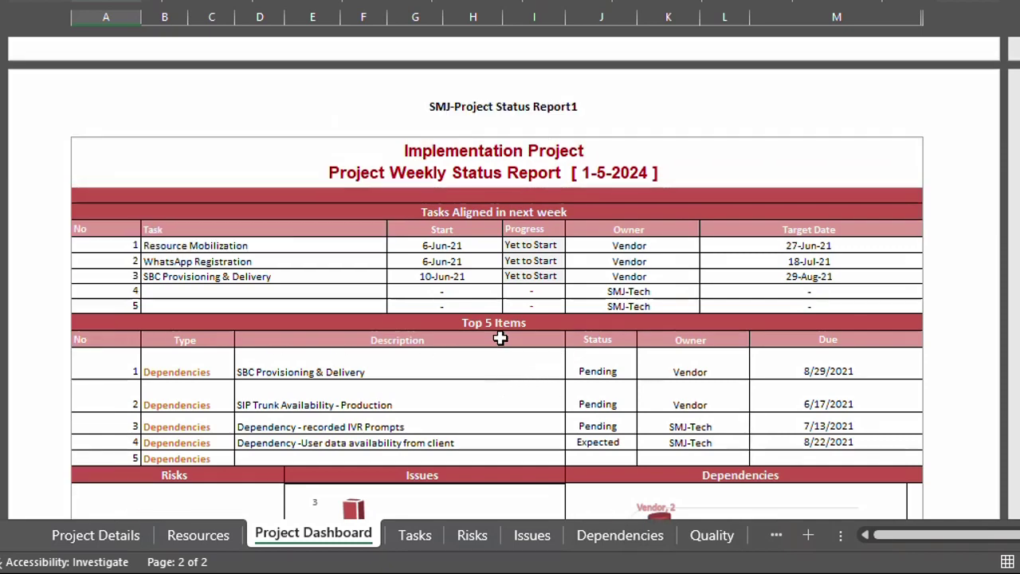
scroll(501, 338, "up", 4)
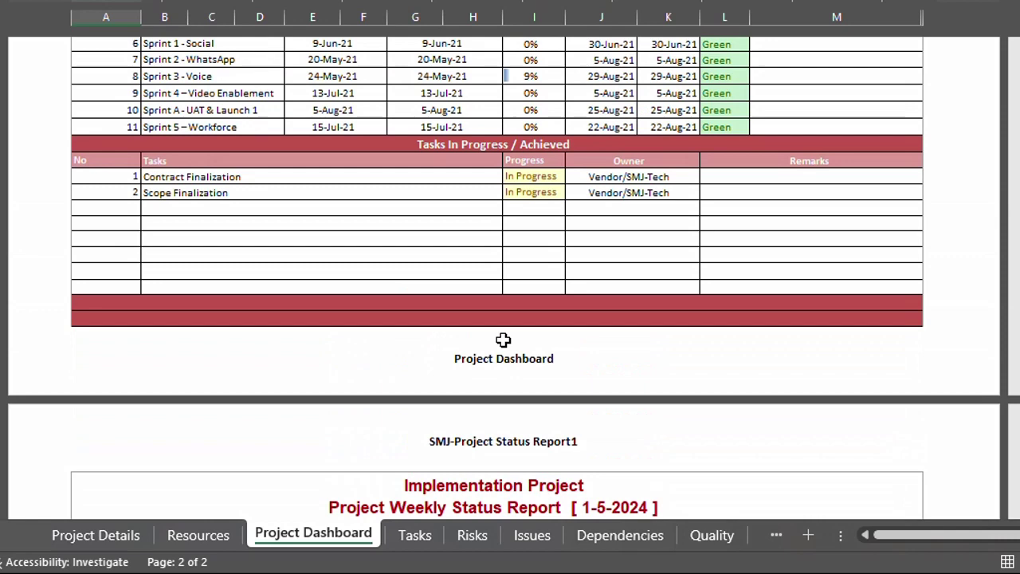
Step: Increase the height of the Sprint 0 - Discovery and Design row in the Project Schedule so its name fits
scroll(503, 340, "up", 3)
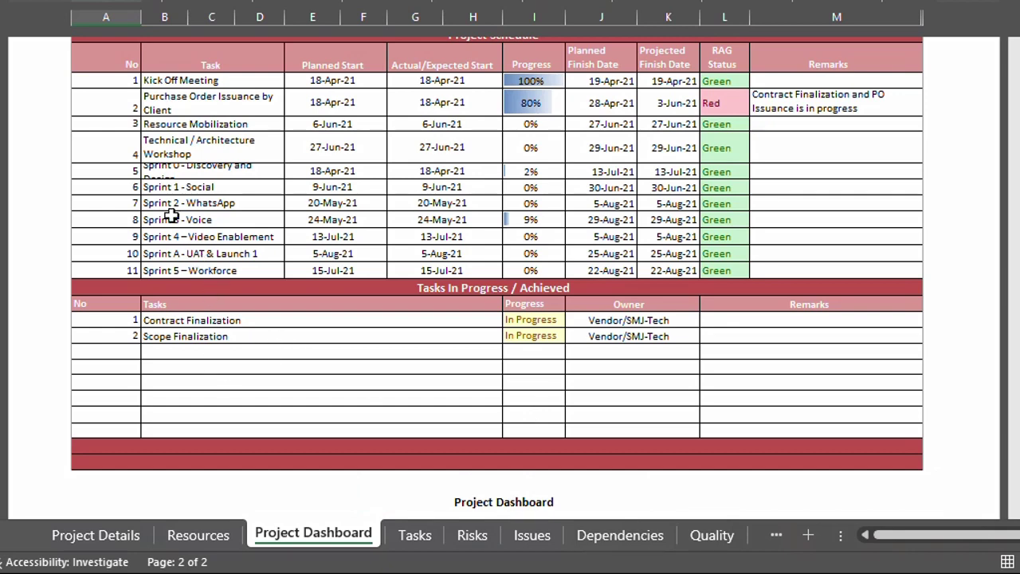
left_click_drag(6, 179, 6, 190)
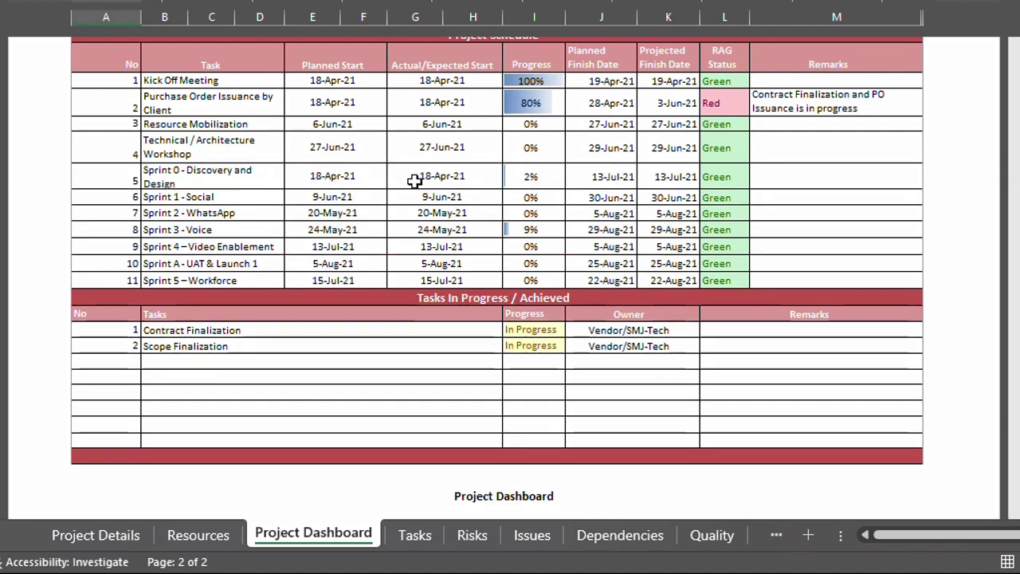
scroll(264, 154, "up", 1)
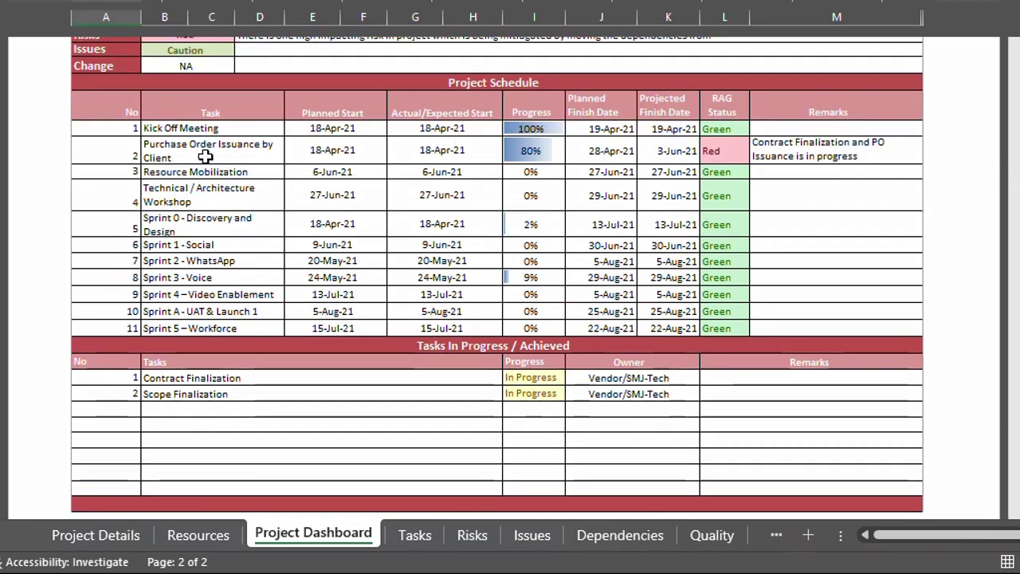
Step: Compare the task names on the Tasks sheet with the Project Schedule's Task column, selecting the Kick Off Meeting cell
left_click(413, 536)
left_click(406, 230)
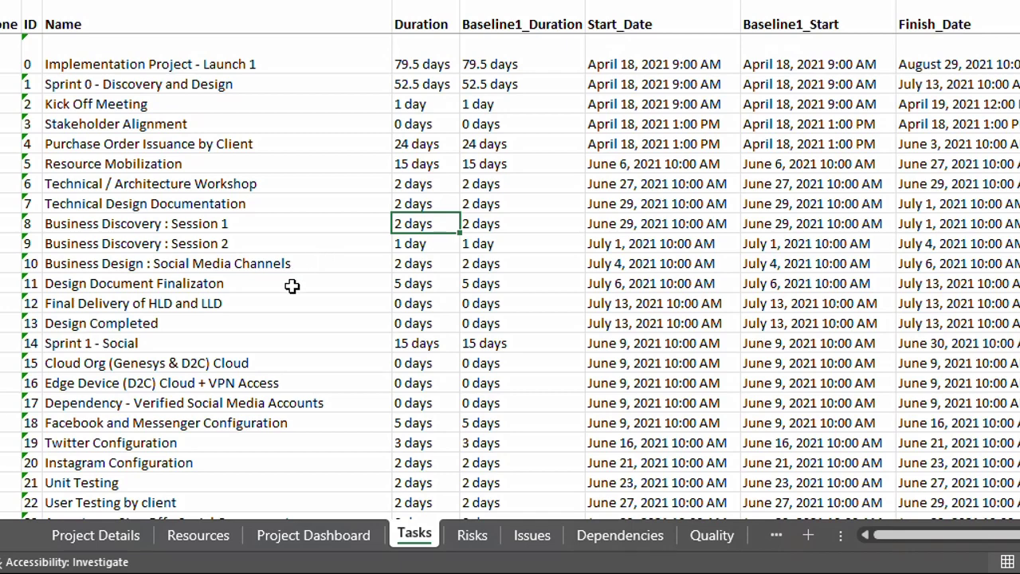
left_click(314, 536)
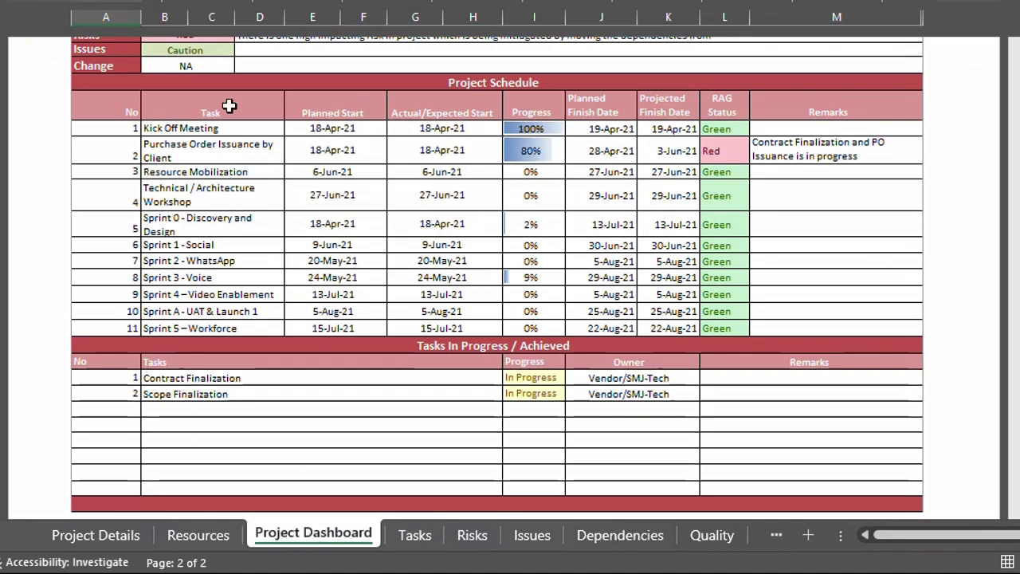
left_click(248, 128)
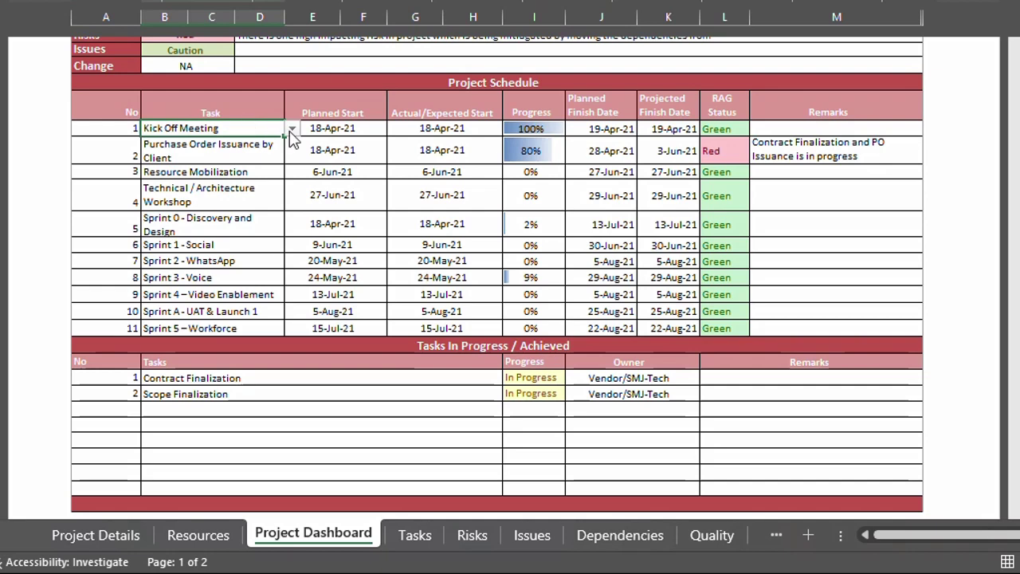
left_click(408, 534)
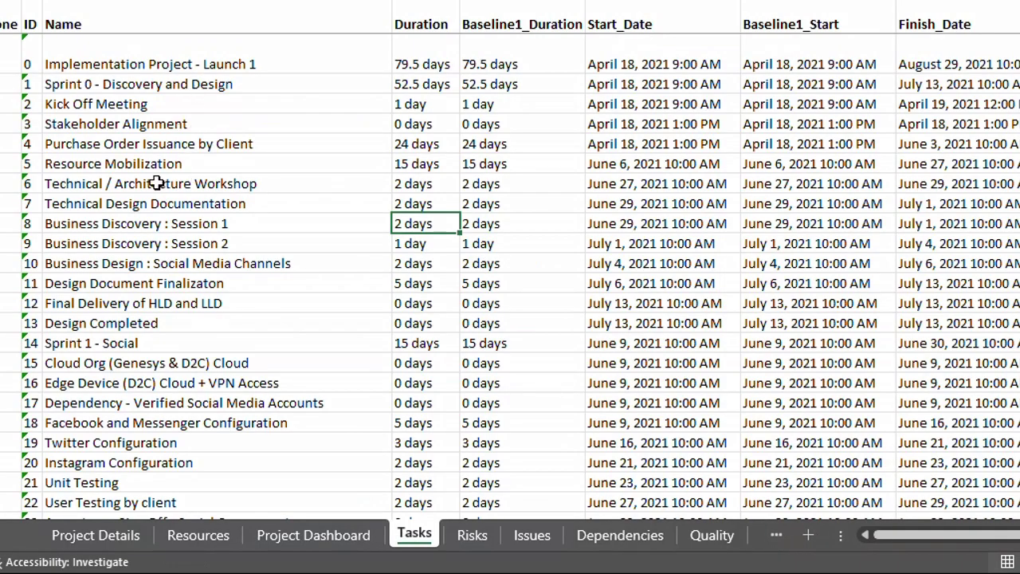
left_click(343, 538)
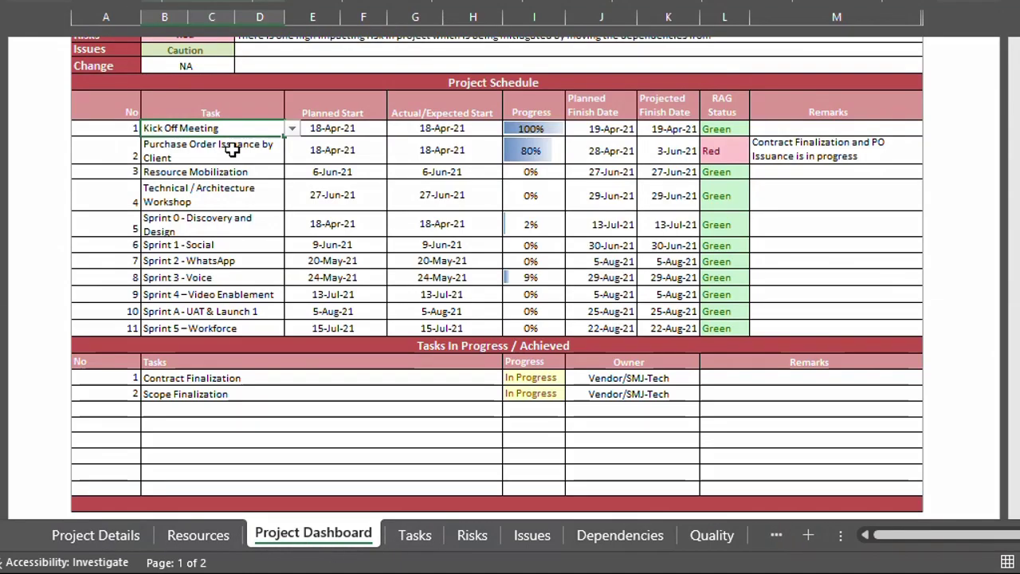
Step: Browse the dropdown list of tasks in the Kick Off Meeting cell and close it without choosing another task
left_click(291, 129)
scroll(271, 173, "down", 12)
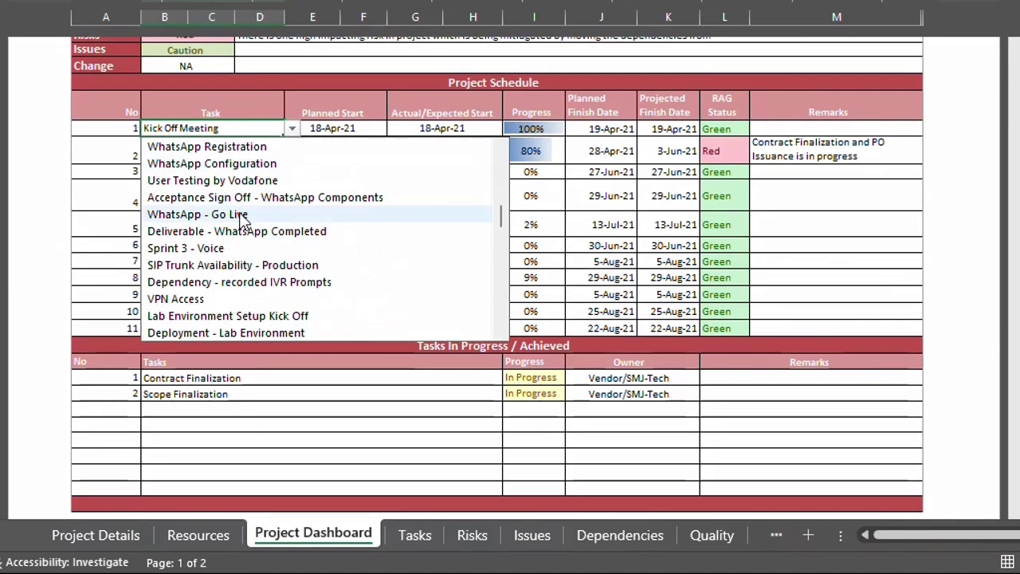
scroll(227, 251, "down", 15)
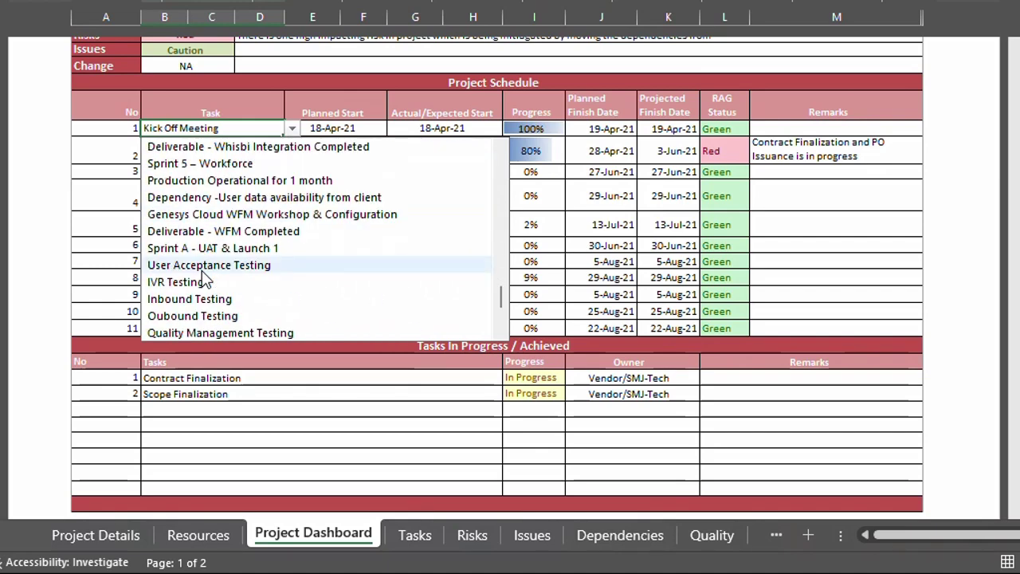
scroll(160, 323, "up", 10)
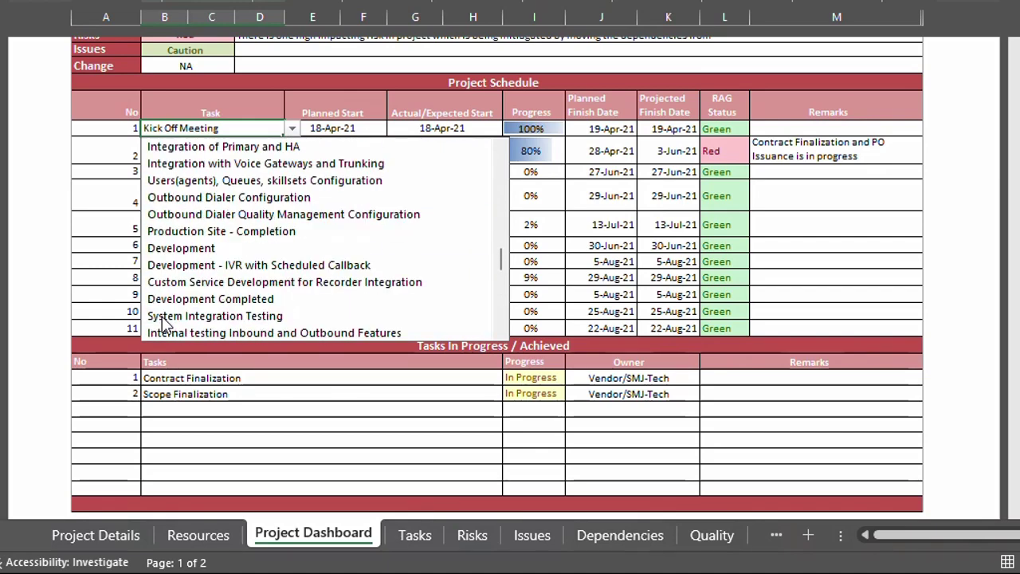
scroll(163, 323, "up", 10)
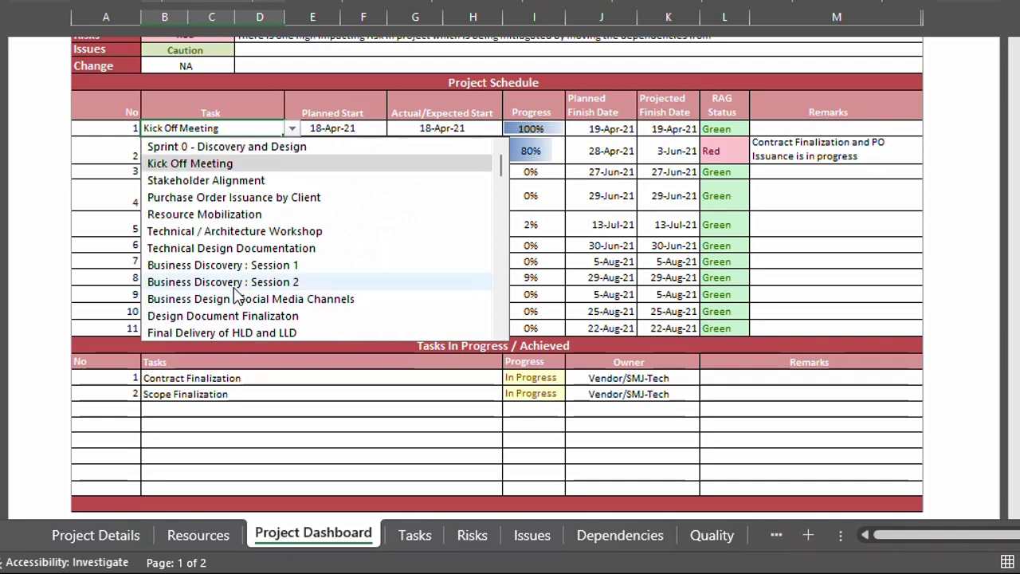
left_click(665, 259)
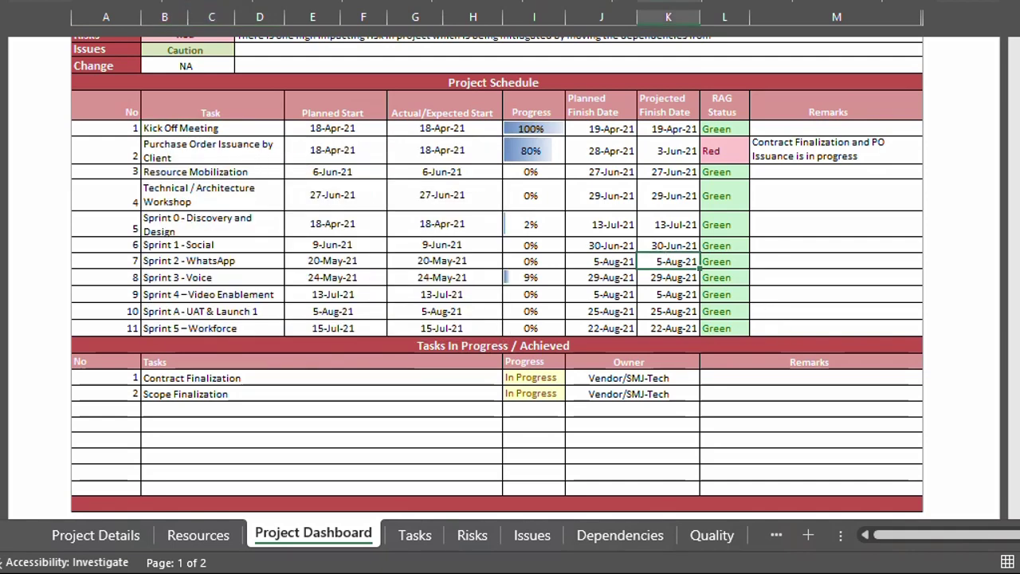
left_click(275, 1)
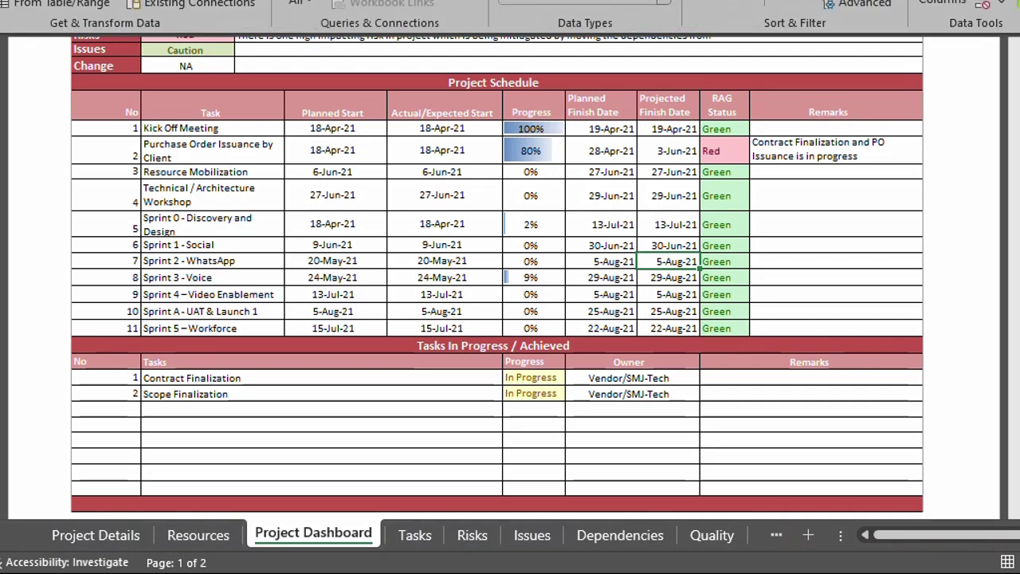
left_click(1001, 6)
left_click(1008, 30)
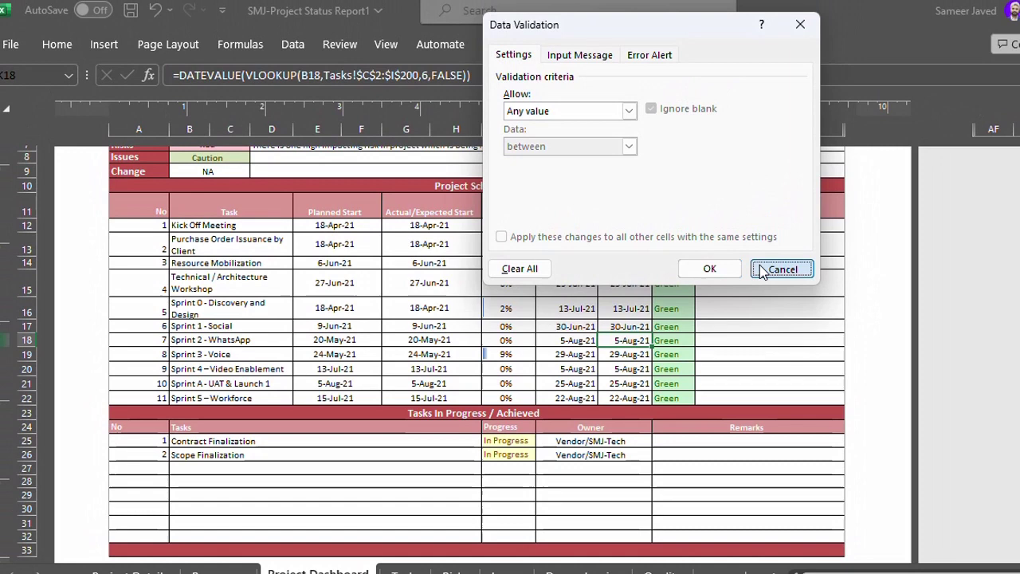
left_click(761, 271)
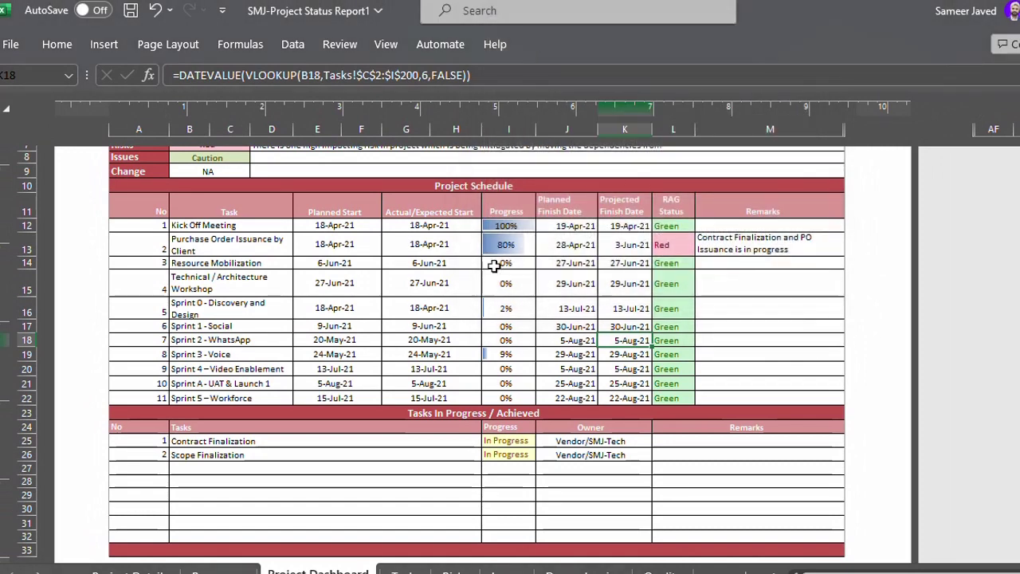
Step: Try Stakeholder Alignment, Technical / Architecture Workshop and Business Discovery : Session 1 as the first Project Schedule task, and set it back to Kick Off Meeting
left_click(231, 226)
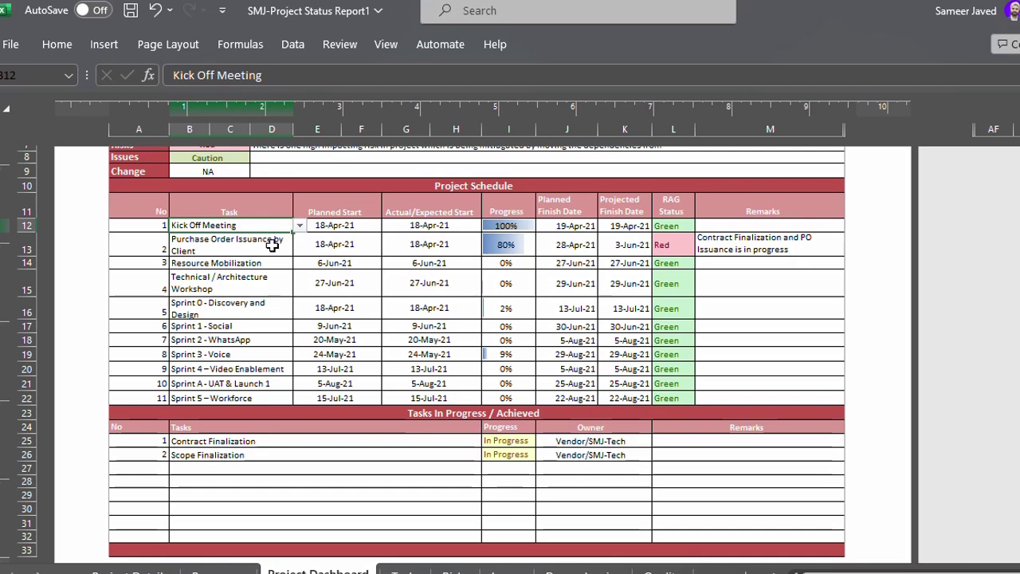
left_click(269, 239)
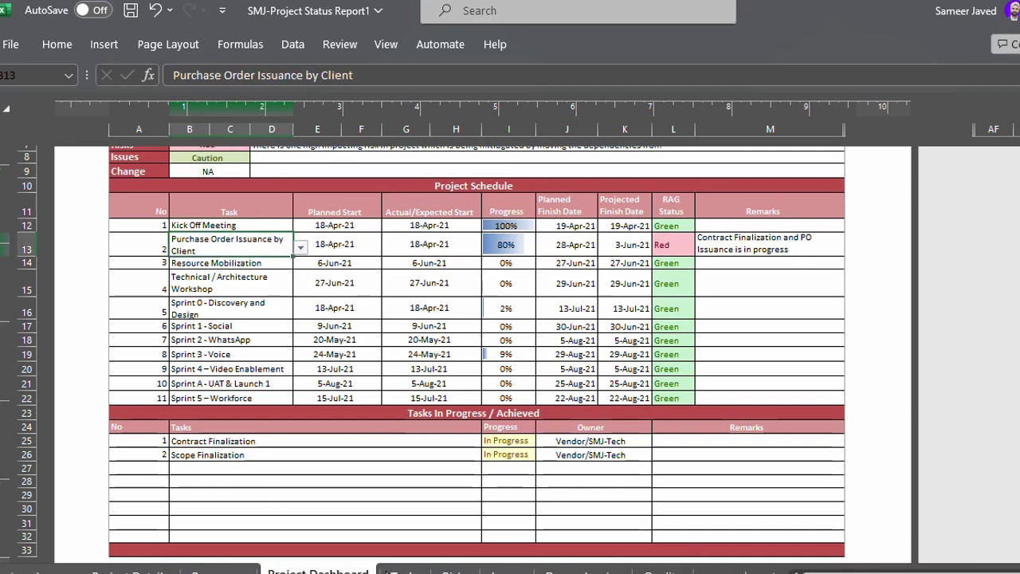
left_click(267, 227)
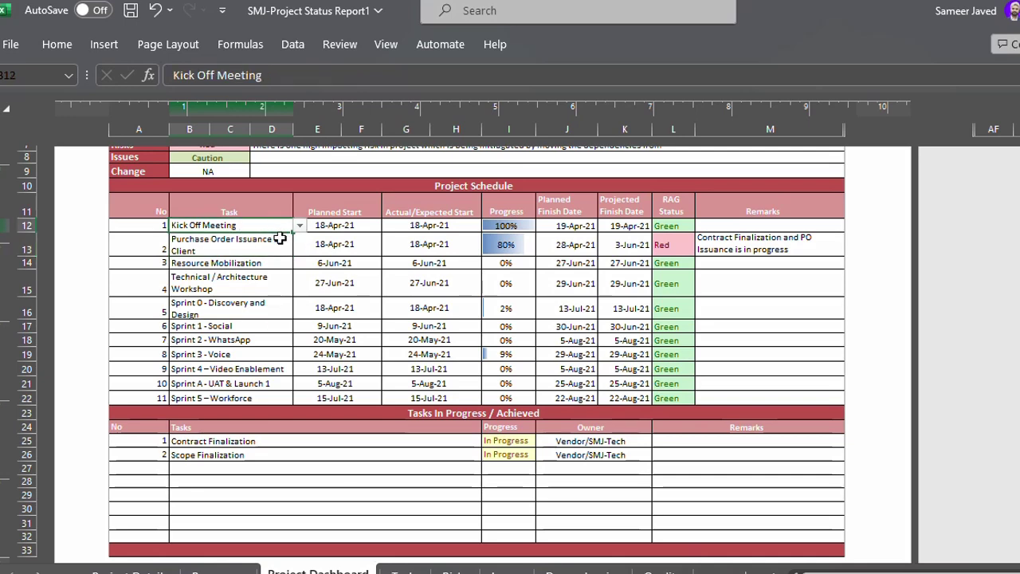
left_click(298, 227)
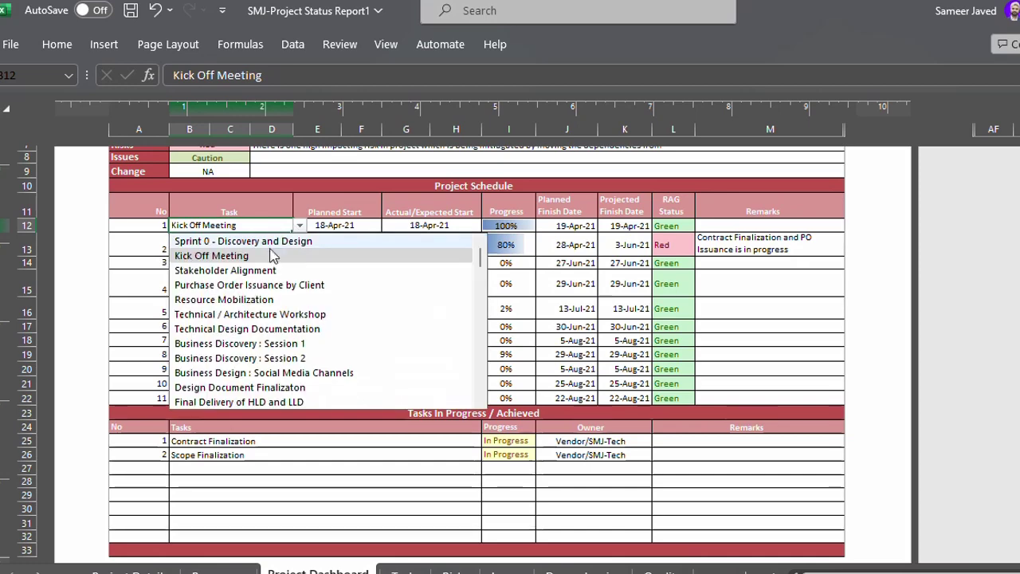
left_click(259, 269)
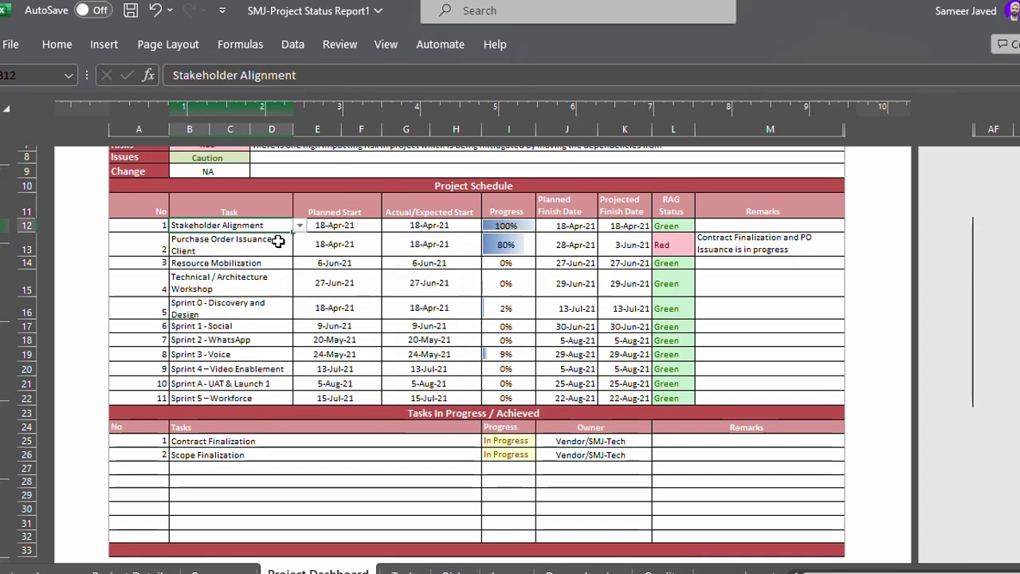
left_click(299, 227)
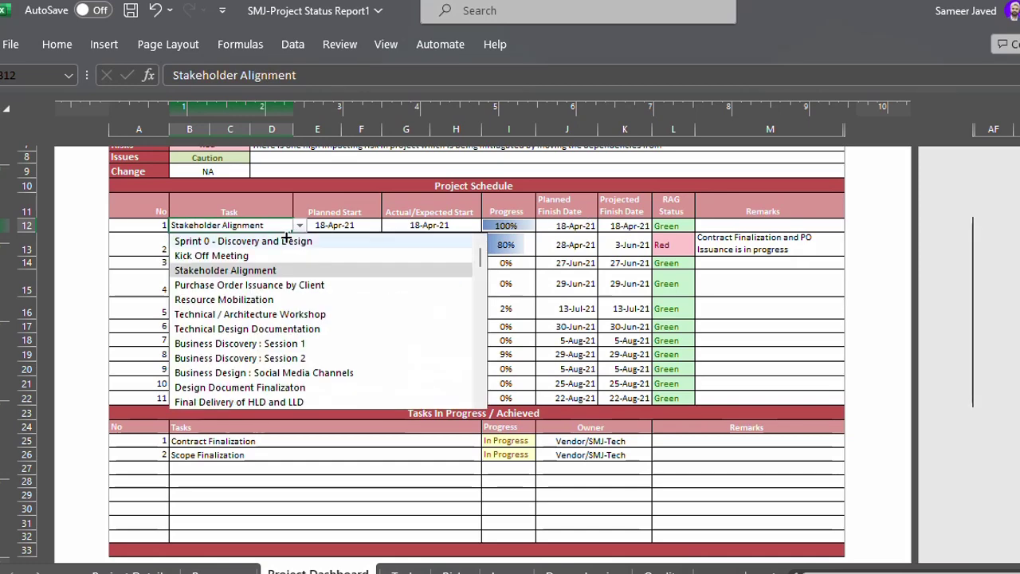
left_click(247, 315)
left_click(298, 227)
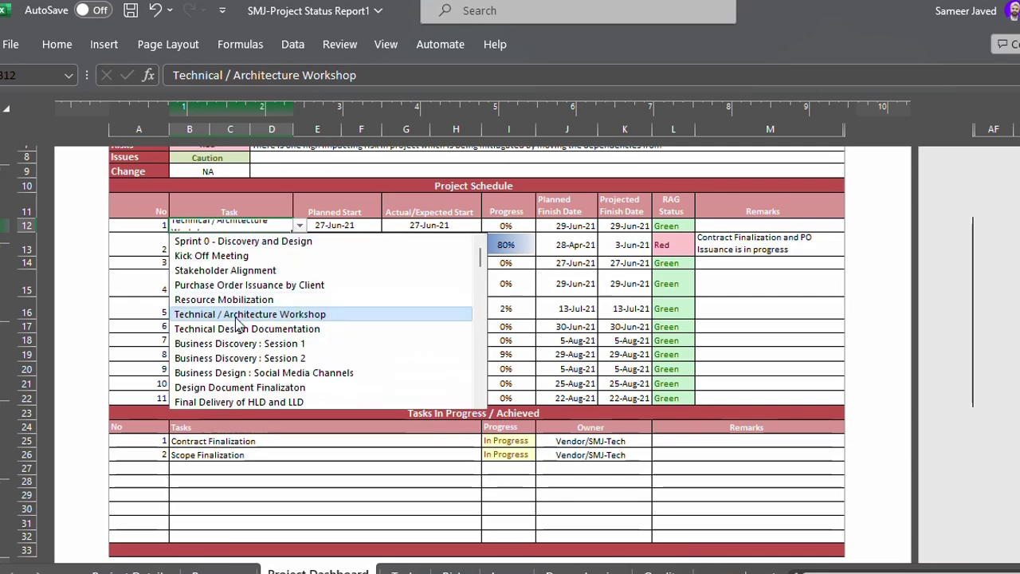
left_click(233, 338)
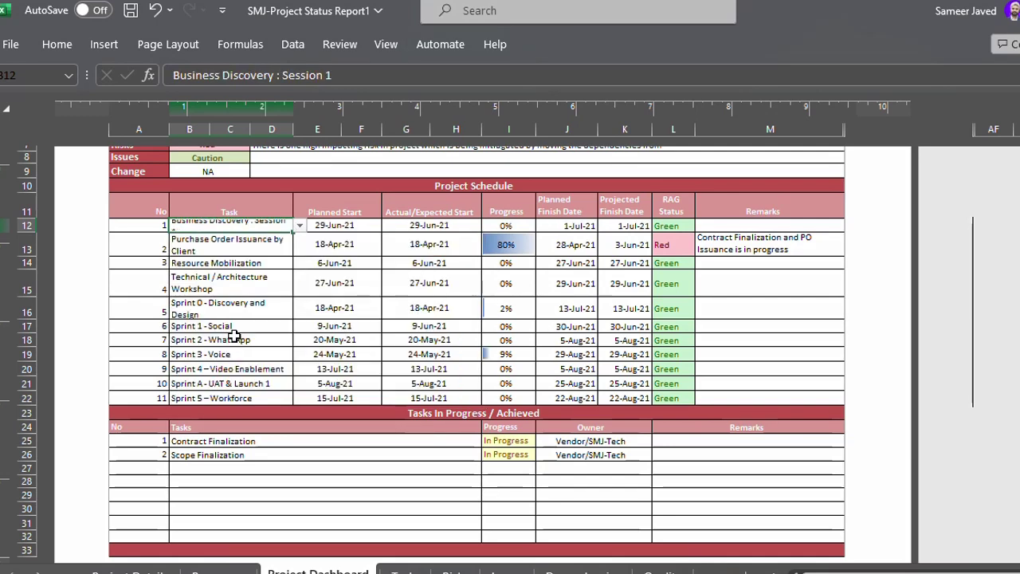
left_click(299, 226)
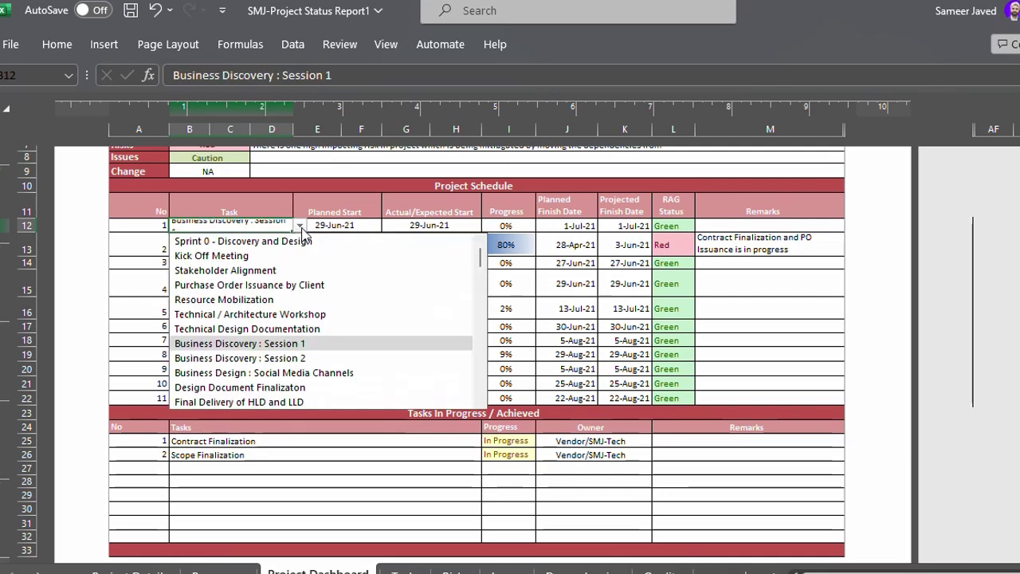
left_click(236, 257)
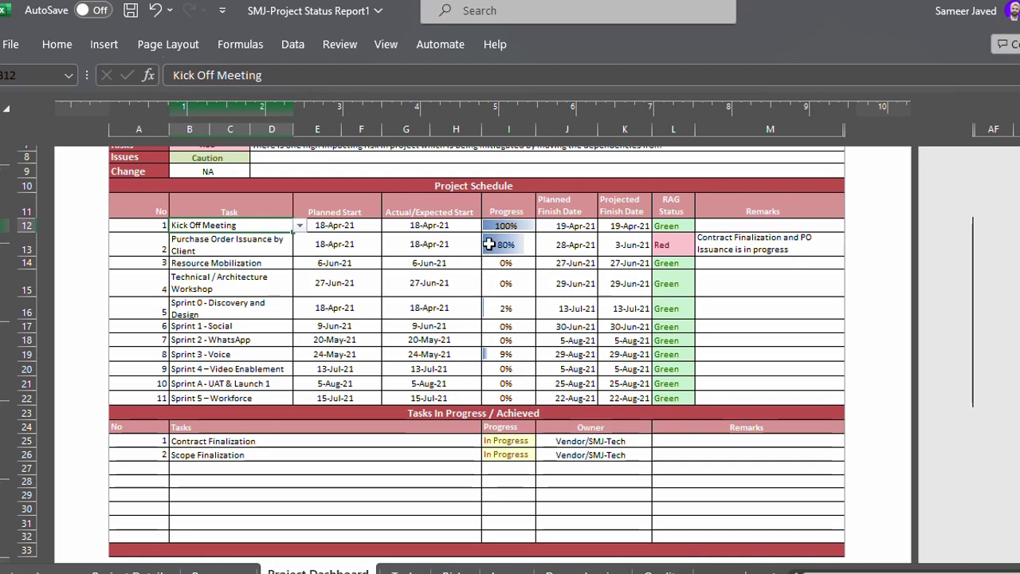
Step: Open the Data Bar conditional formatting rule on the Project Schedule's Progress cells, I12:I22, for editing
left_click_drag(518, 230, 490, 401)
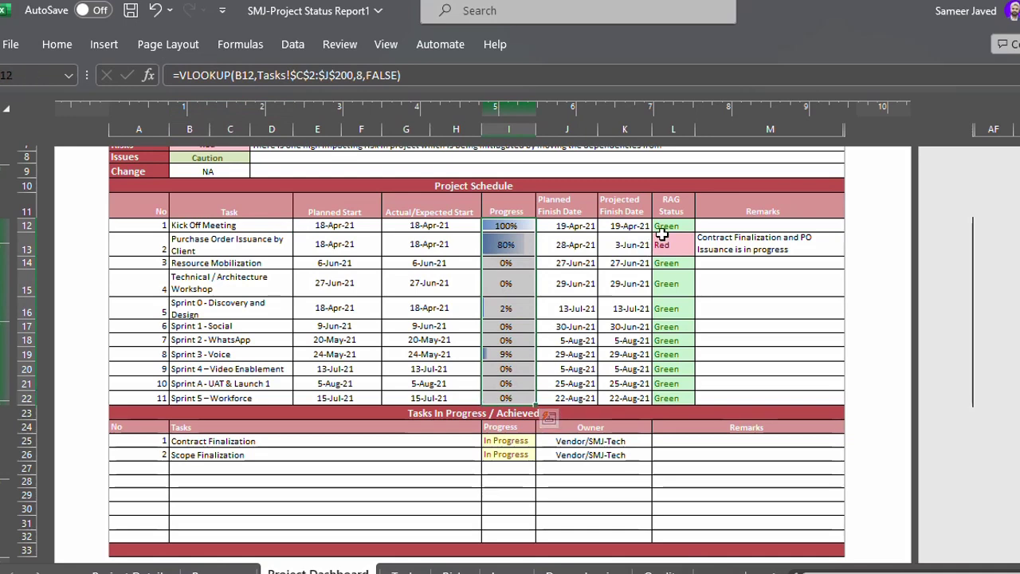
left_click_drag(666, 226, 658, 387)
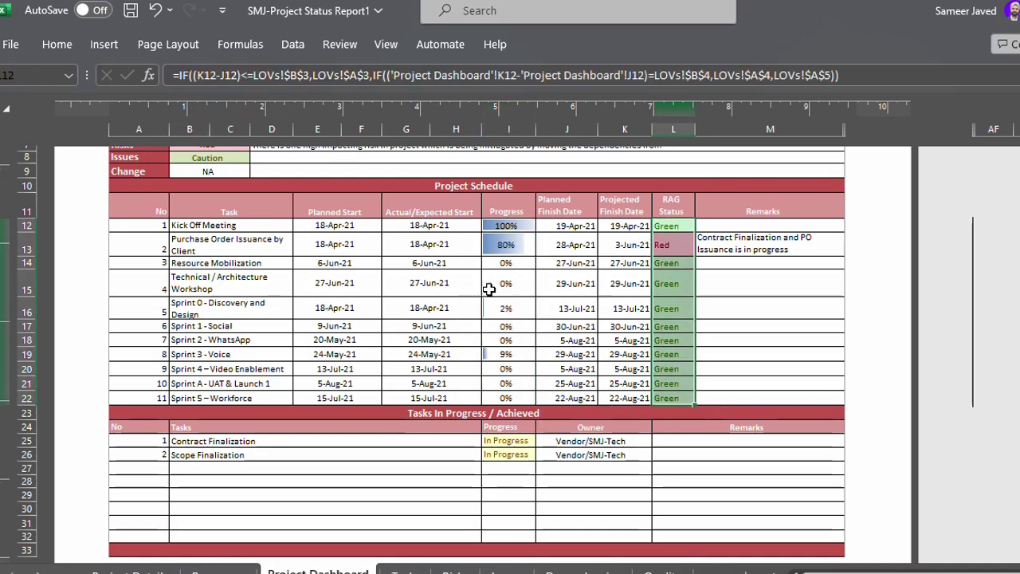
left_click_drag(522, 225, 497, 396)
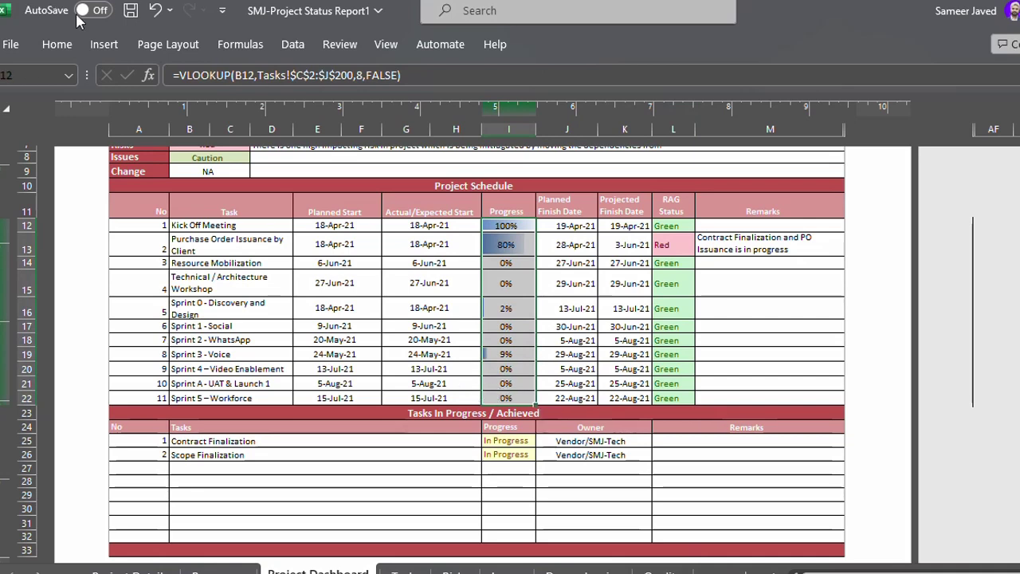
left_click(73, 44)
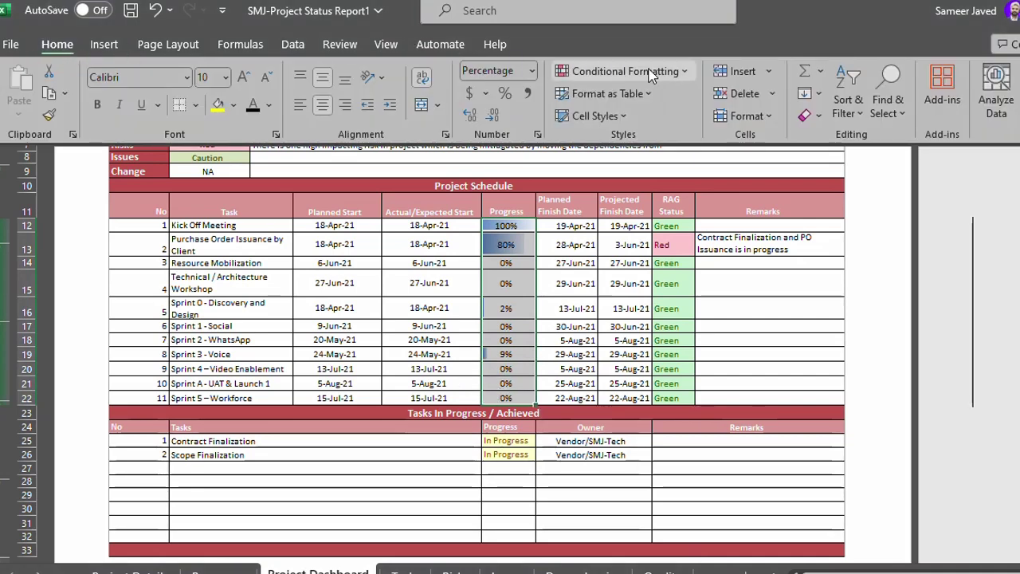
left_click(678, 73)
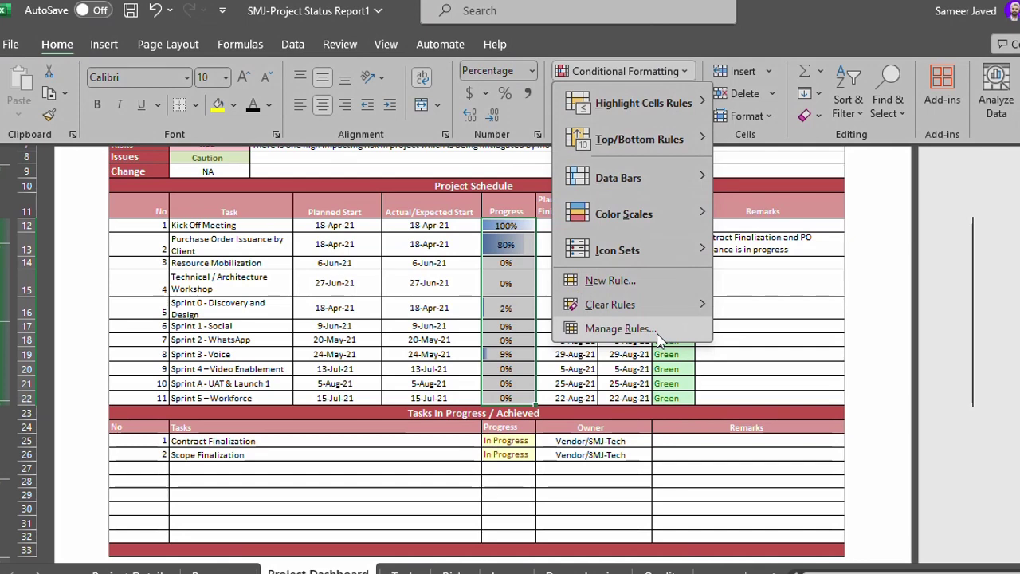
left_click(611, 331)
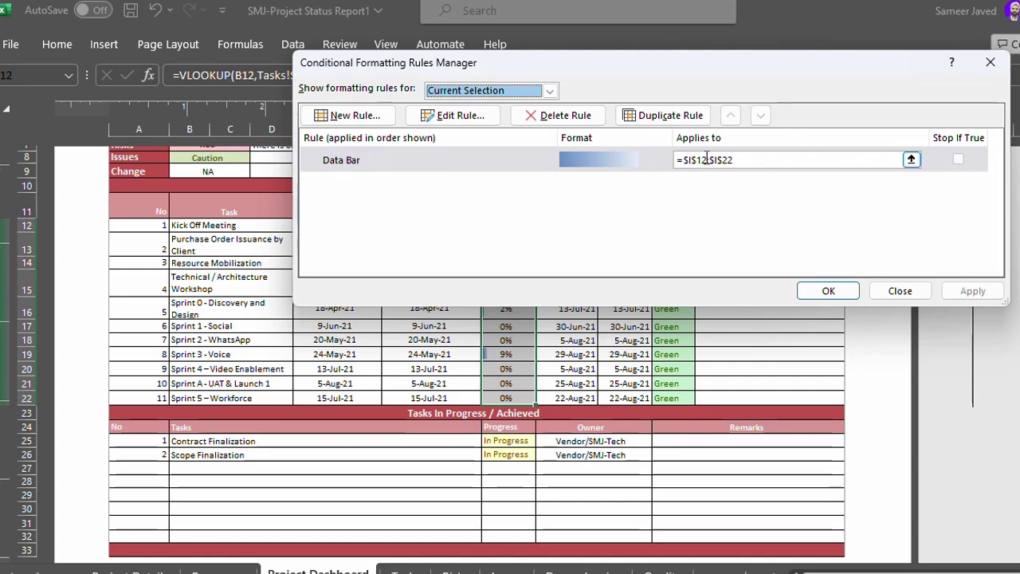
left_click_drag(674, 71, 509, 162)
left_click(302, 204)
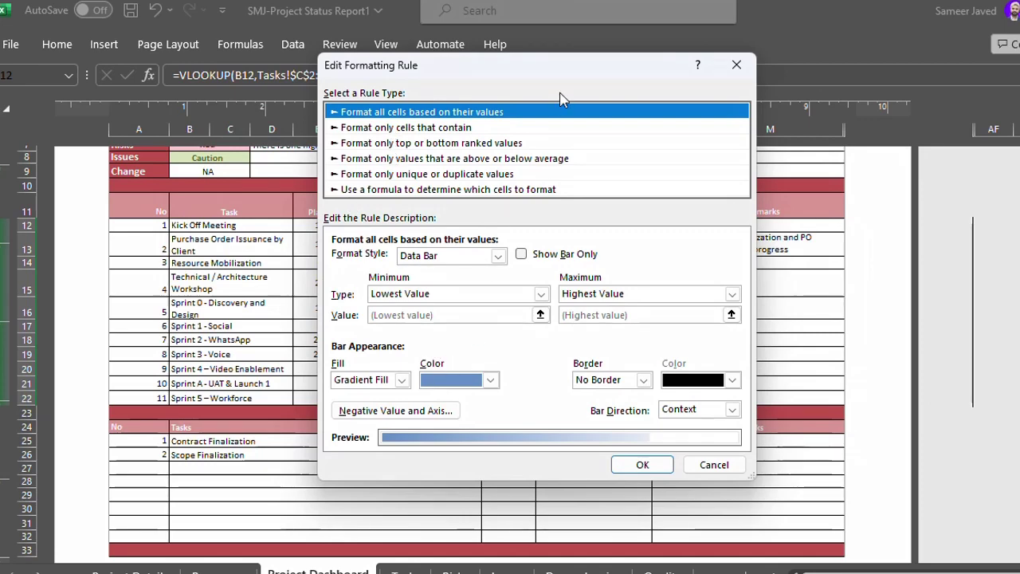
Step: Change the Progress data bars' gradient fill colour to dark olive green and apply the rule to the Project Schedule
left_click_drag(564, 69, 797, 2)
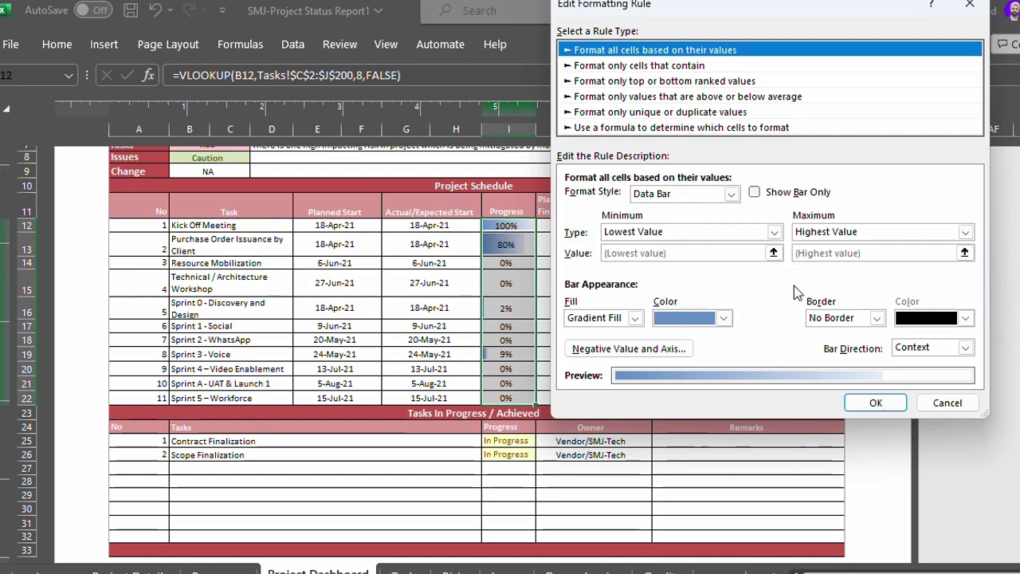
left_click(772, 231)
left_click(772, 232)
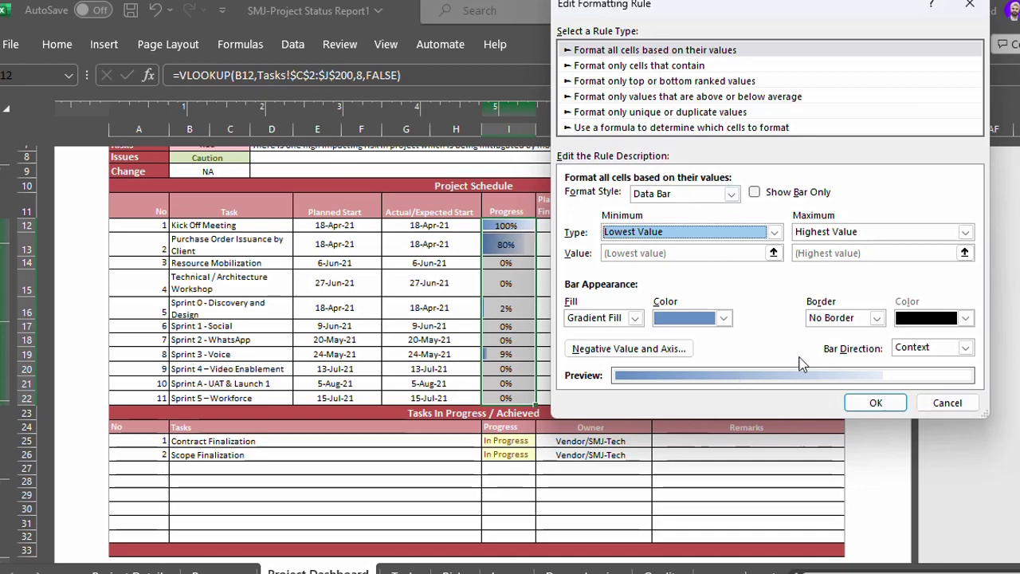
left_click(724, 320)
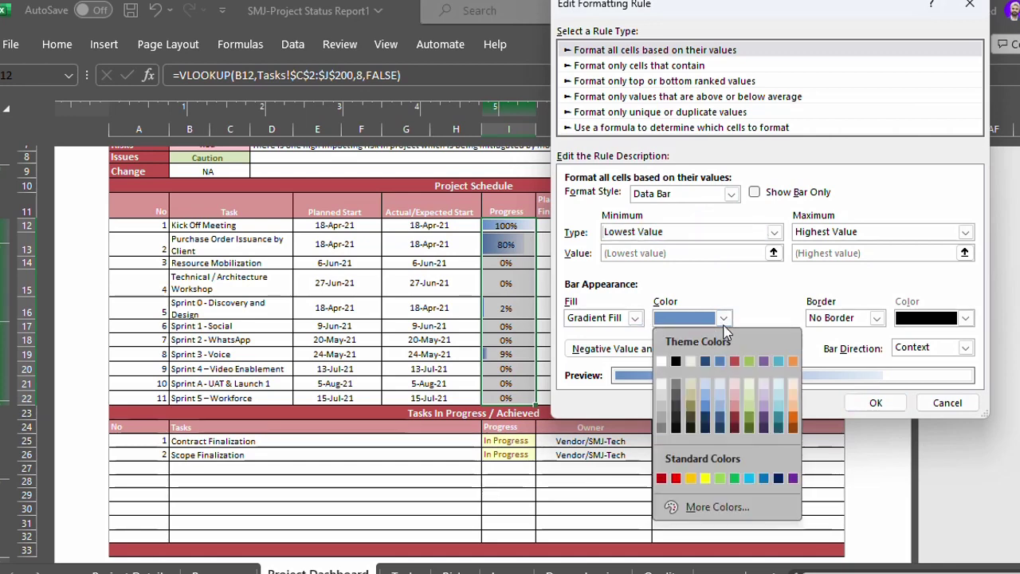
left_click(749, 429)
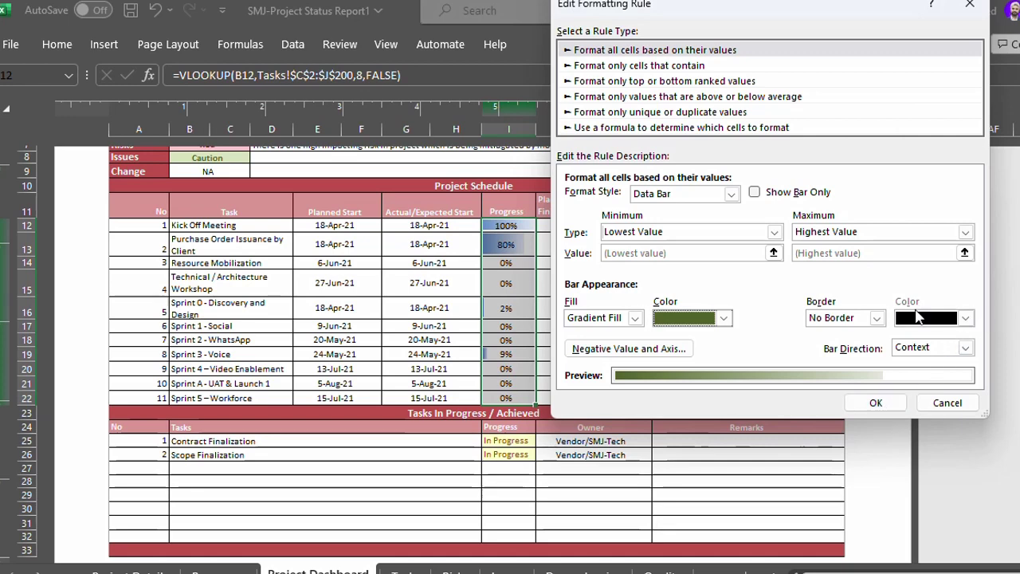
left_click(876, 402)
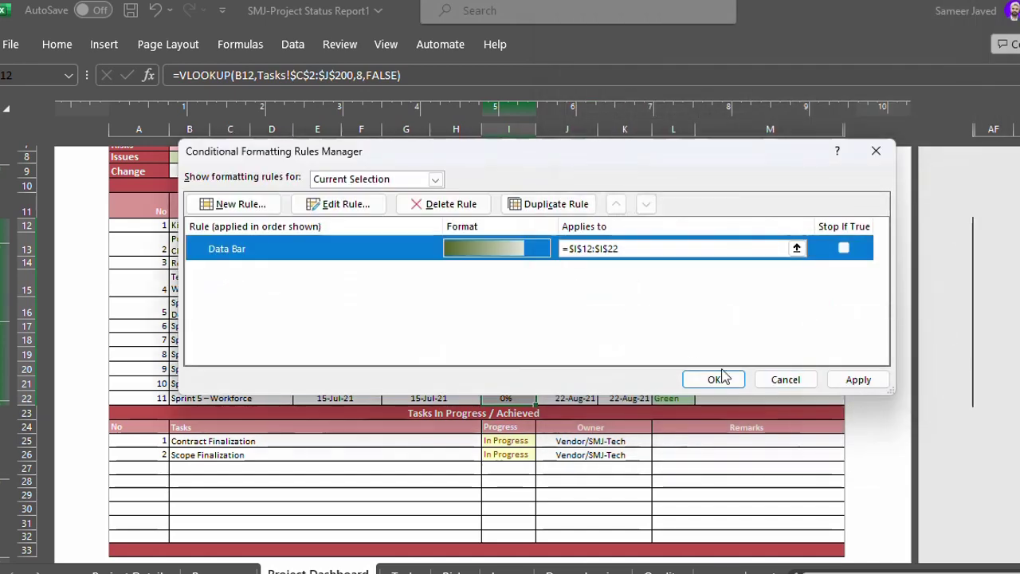
left_click(859, 385)
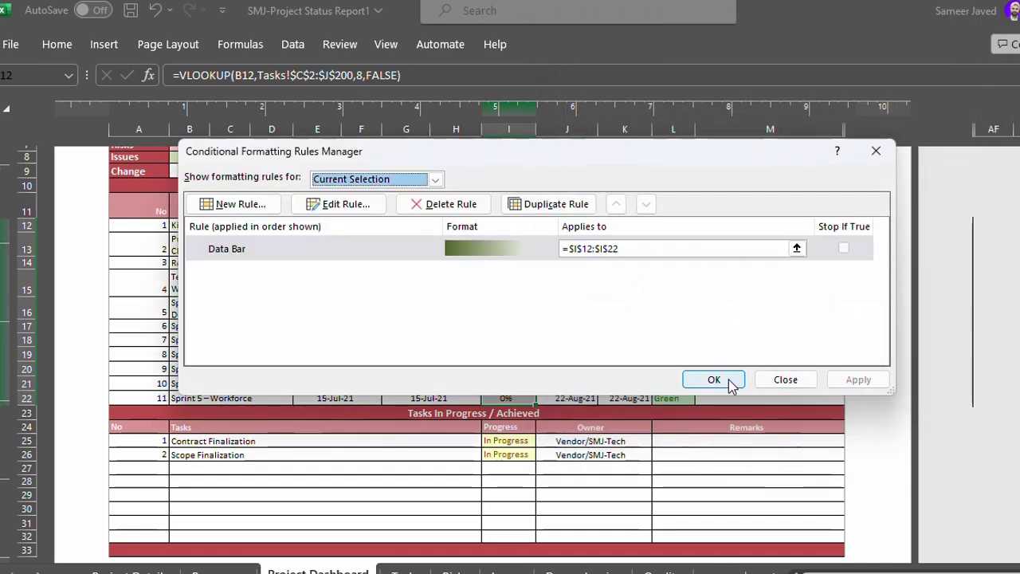
left_click(714, 379)
left_click(502, 291)
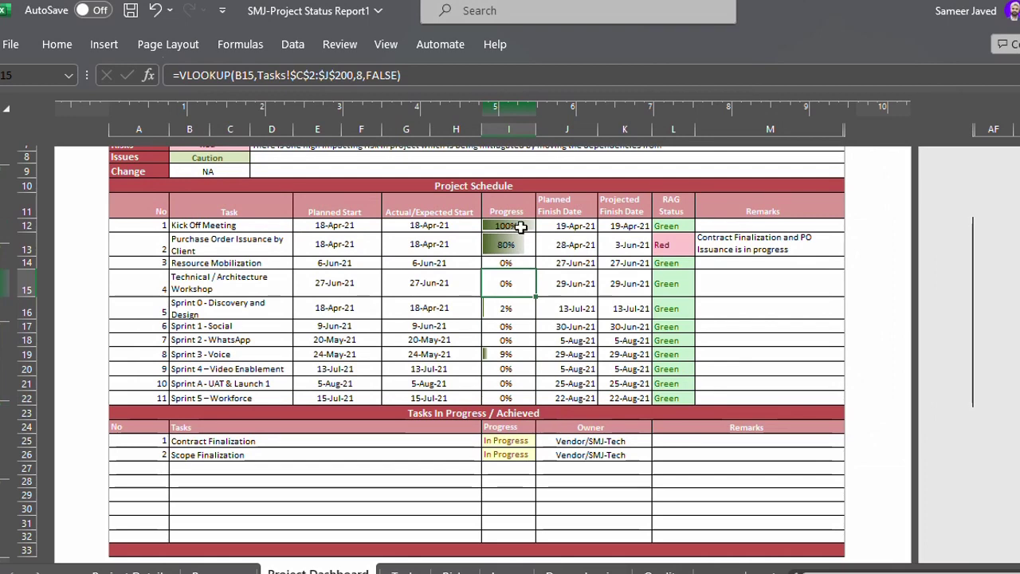
left_click_drag(520, 226, 502, 398)
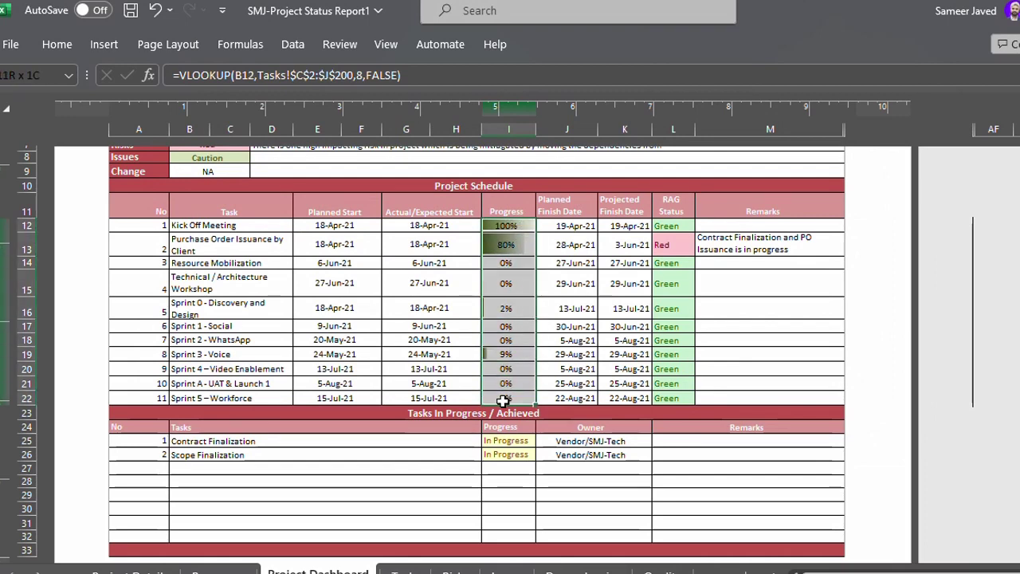
left_click(553, 311)
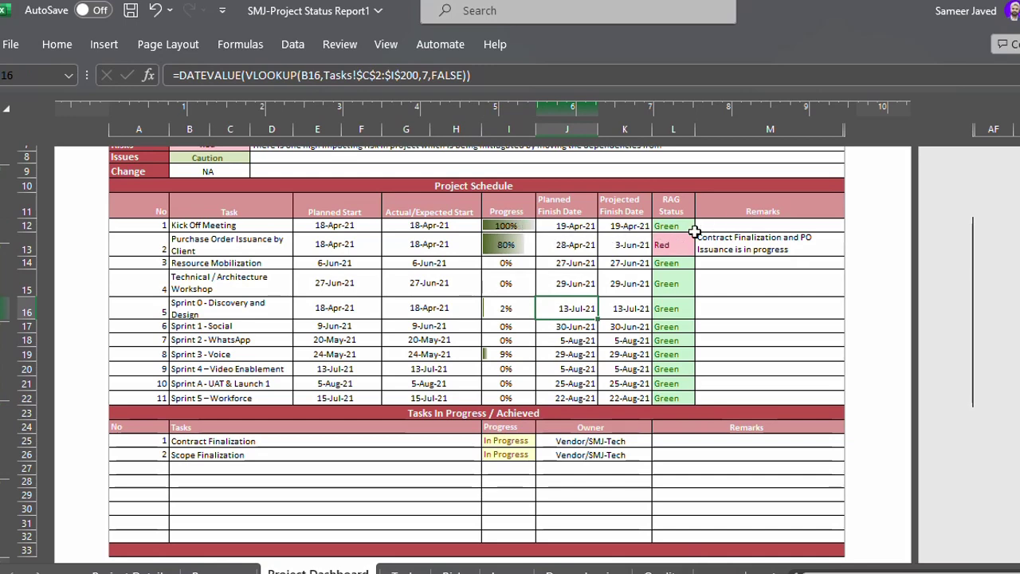
Step: Examine the RAG Status formulas of the schedule tasks and open the Statuses threshold table they reference on the LOVs sheet
left_click(675, 227)
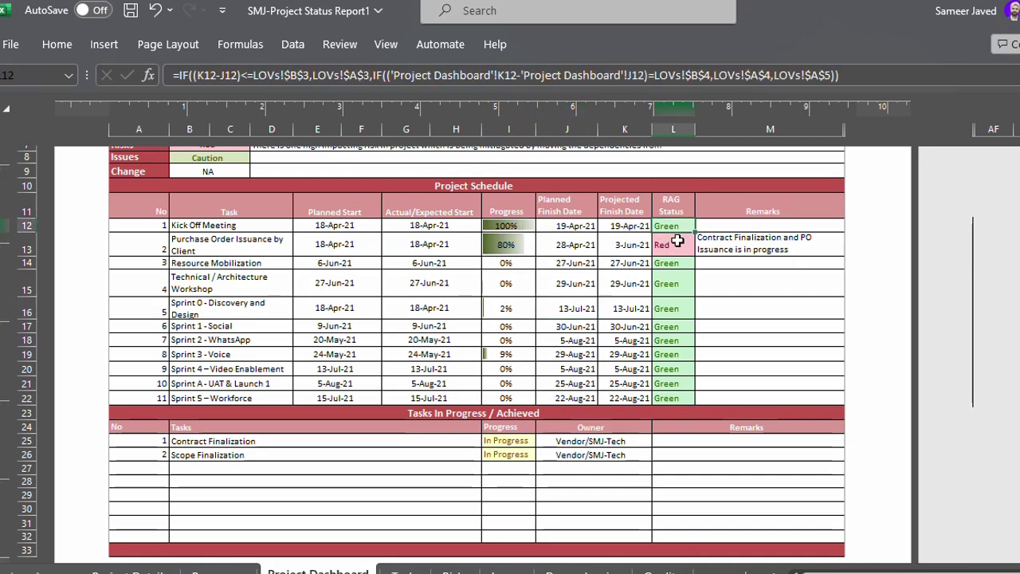
left_click_drag(677, 227, 660, 401)
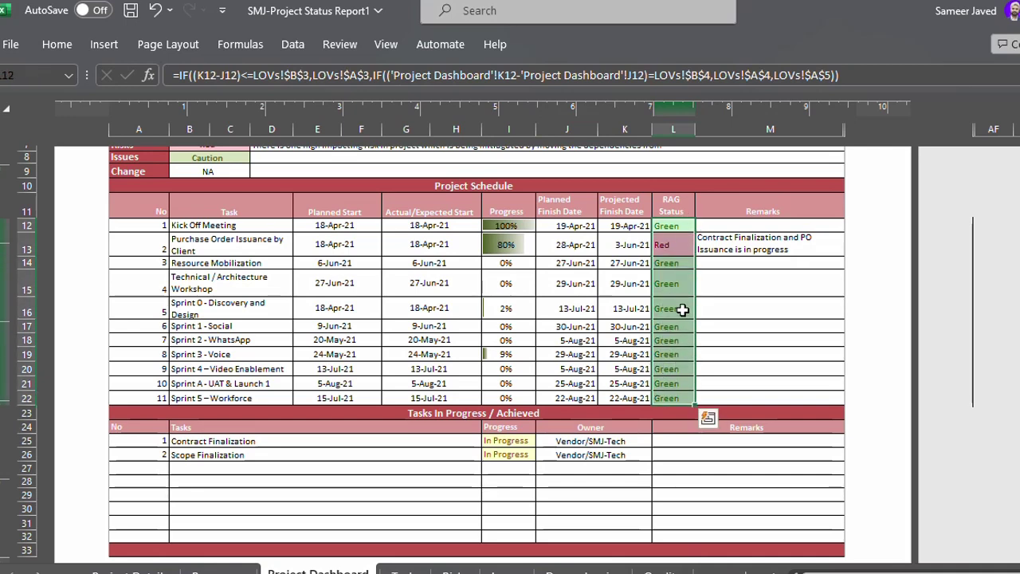
left_click(666, 244)
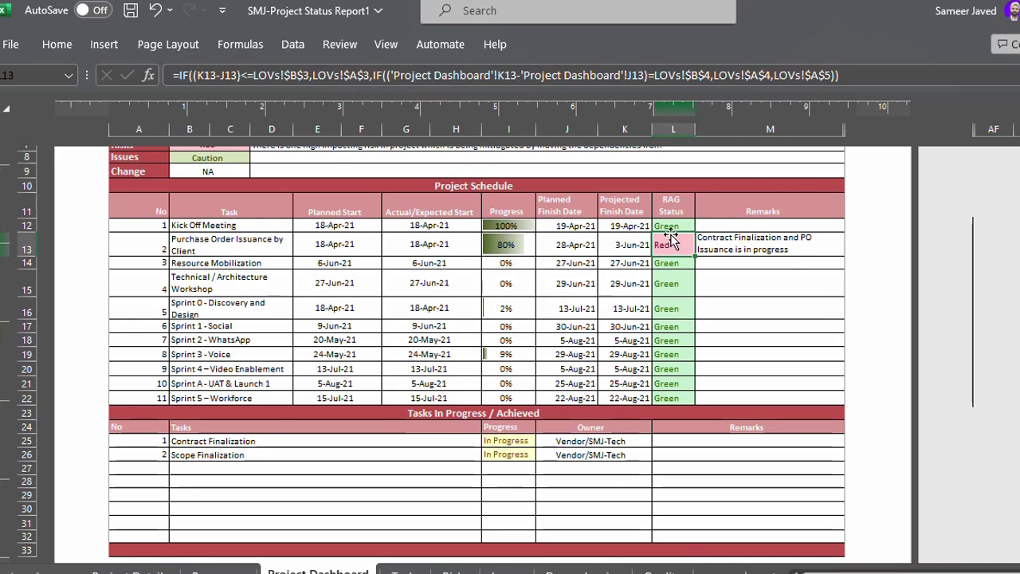
left_click(677, 227)
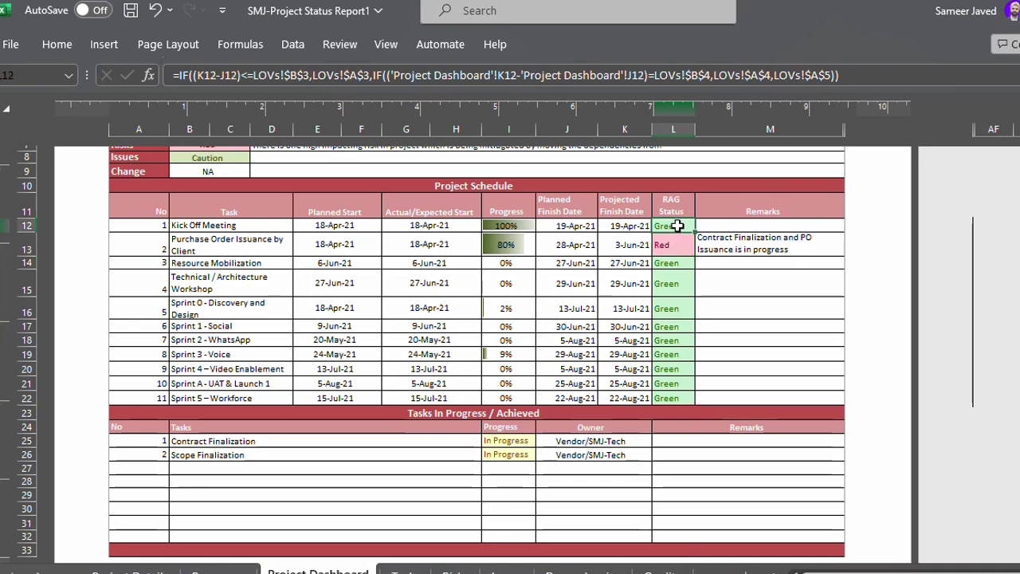
scroll(677, 226, "up", 3)
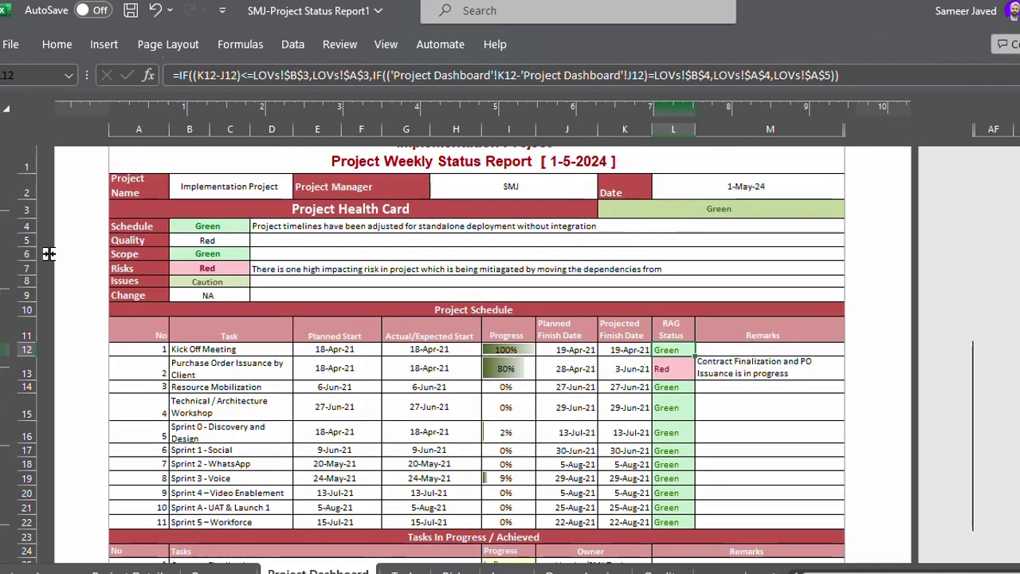
left_click(677, 370)
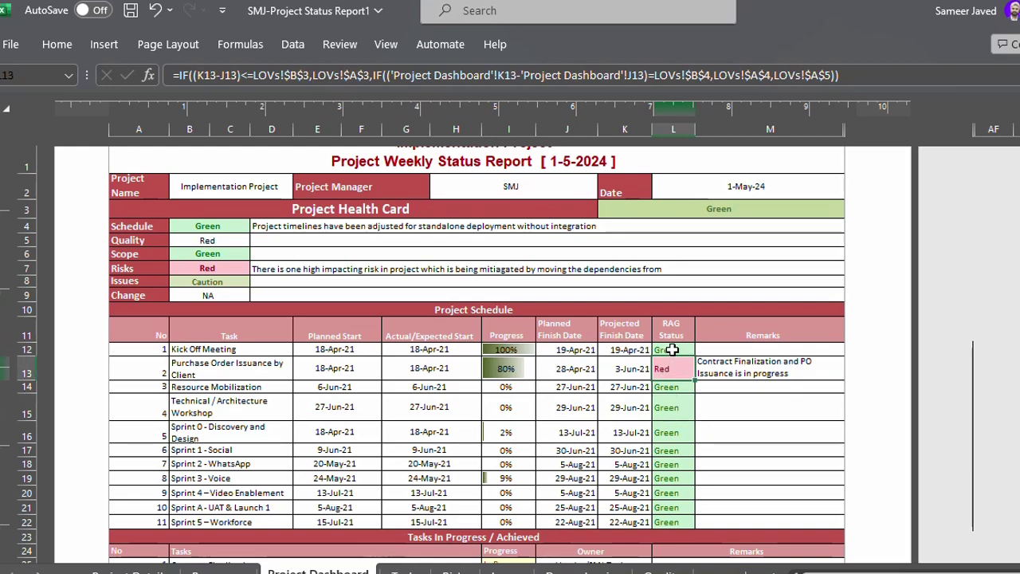
left_click_drag(672, 350, 654, 514)
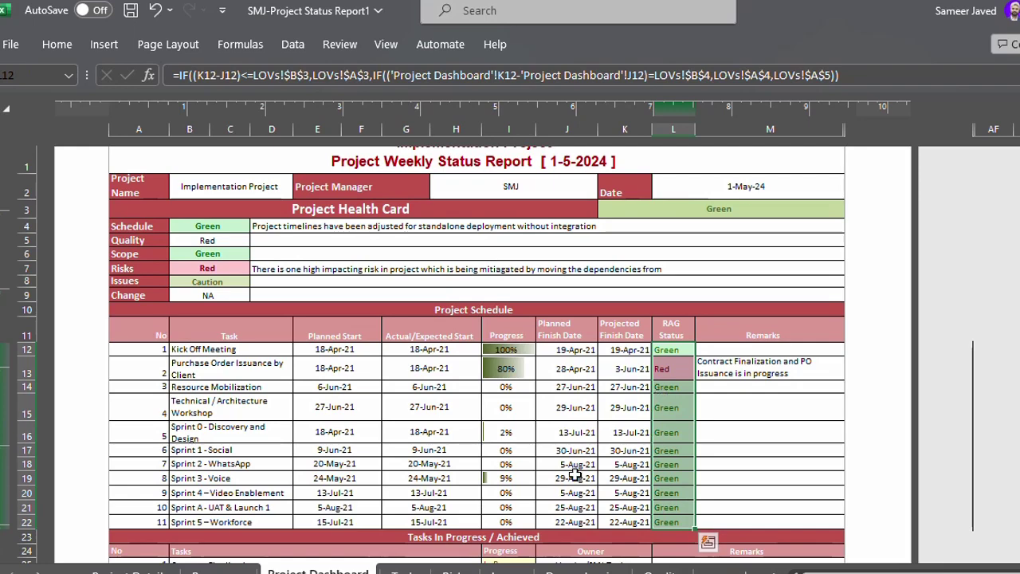
left_click(405, 571)
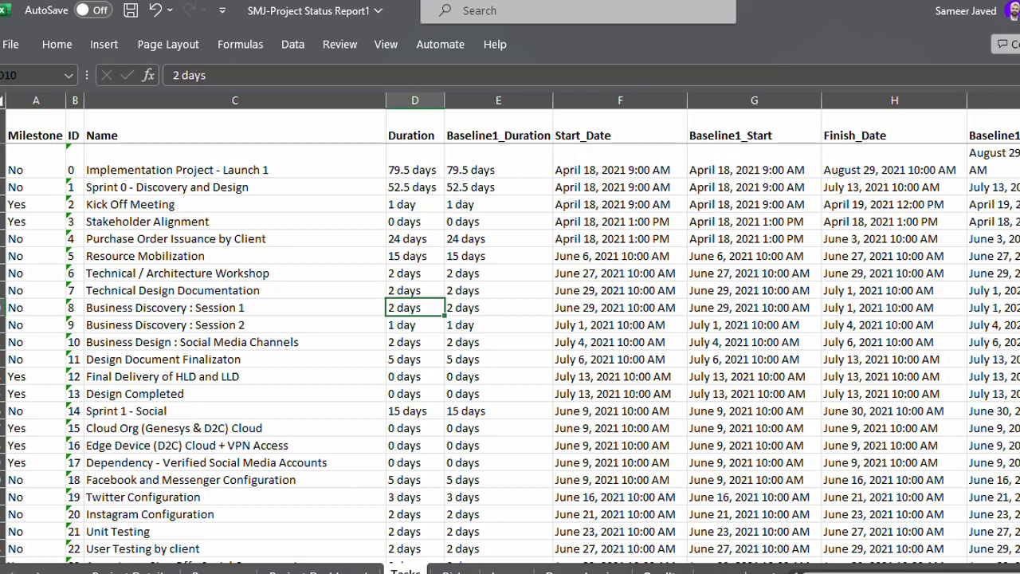
left_click(718, 571)
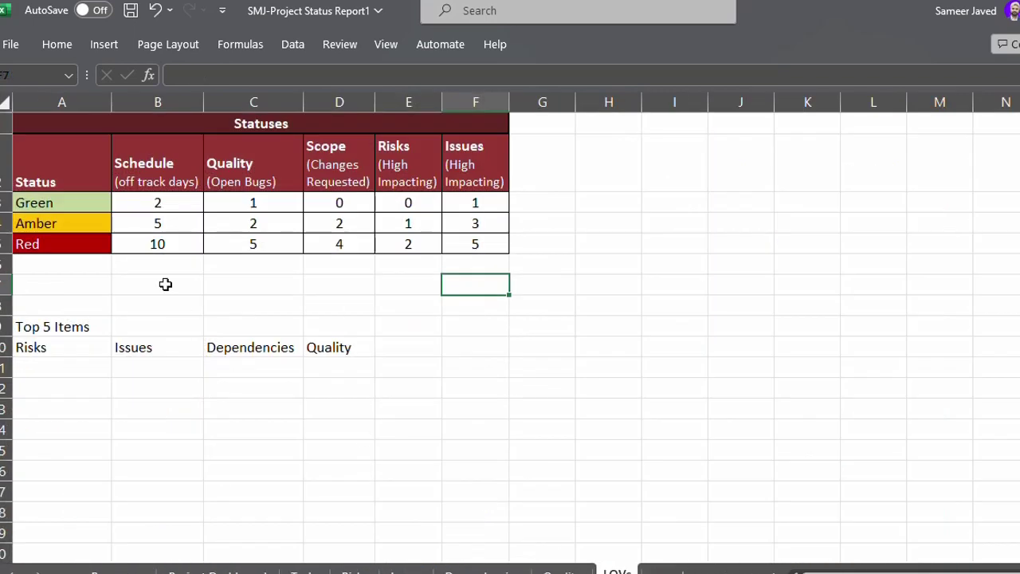
Step: Examine the Green, Amber and Red thresholds for Scope, Issues and Schedule in the Statuses table
left_click_drag(337, 202, 319, 253)
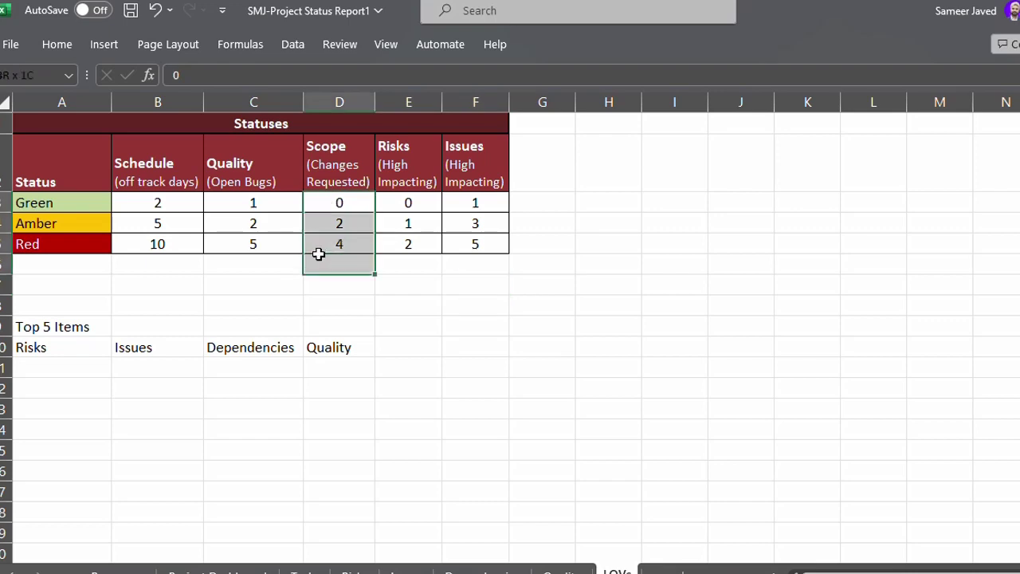
left_click(469, 218)
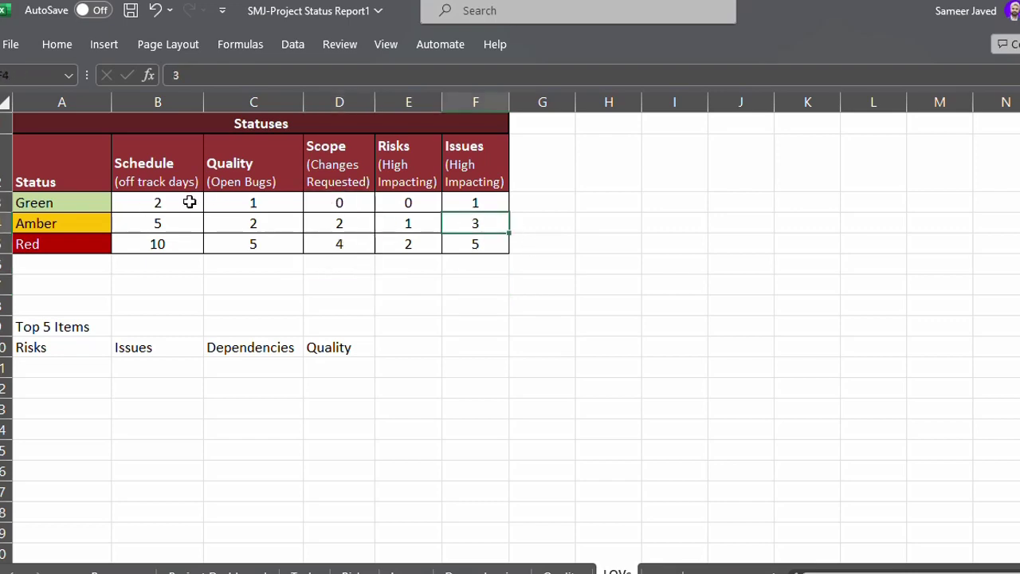
left_click_drag(186, 203, 169, 248)
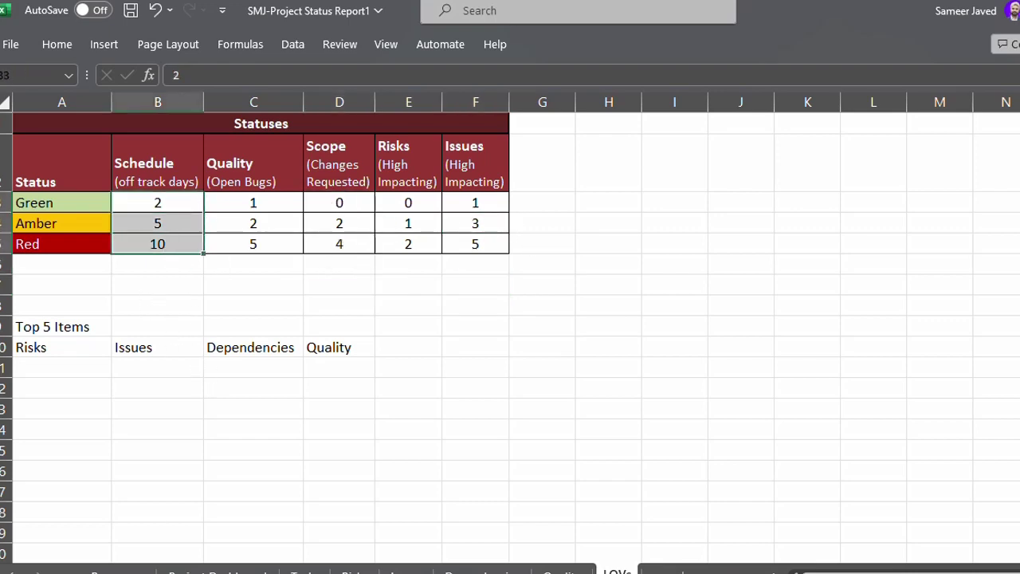
left_click(183, 202)
left_click(180, 226)
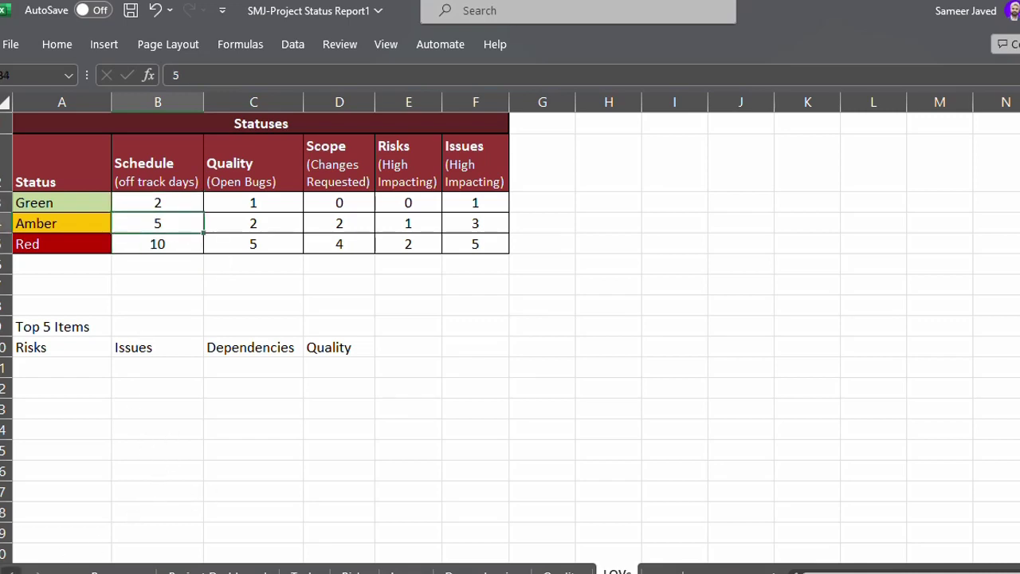
scroll(399, 570, "up", 1)
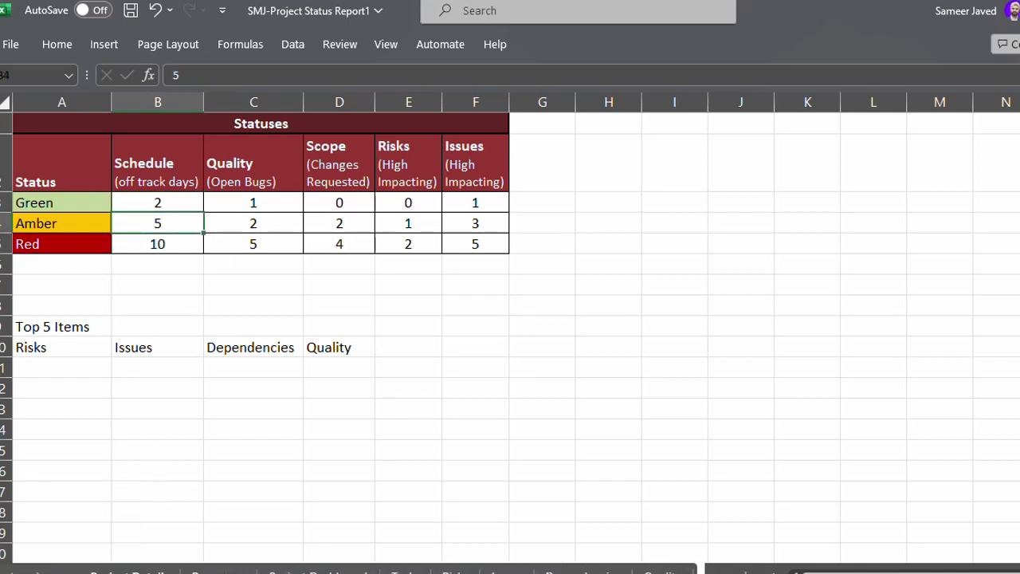
Step: Examine the Purchase Order Issuance task's RAG Status formula, planned and projected finish dates and remarks on the Project Dashboard
left_click(129, 572)
left_click(343, 572)
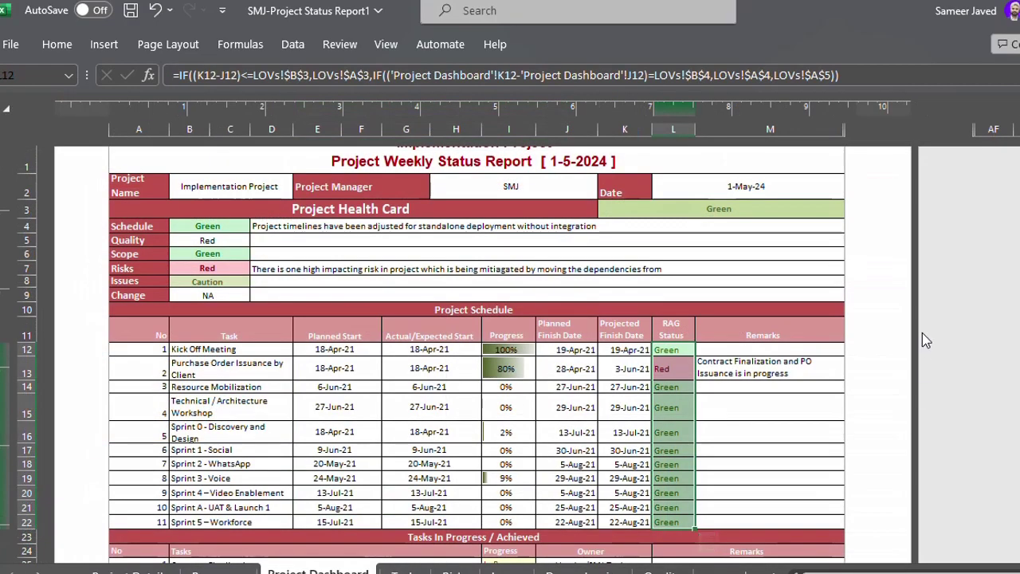
left_click(687, 368)
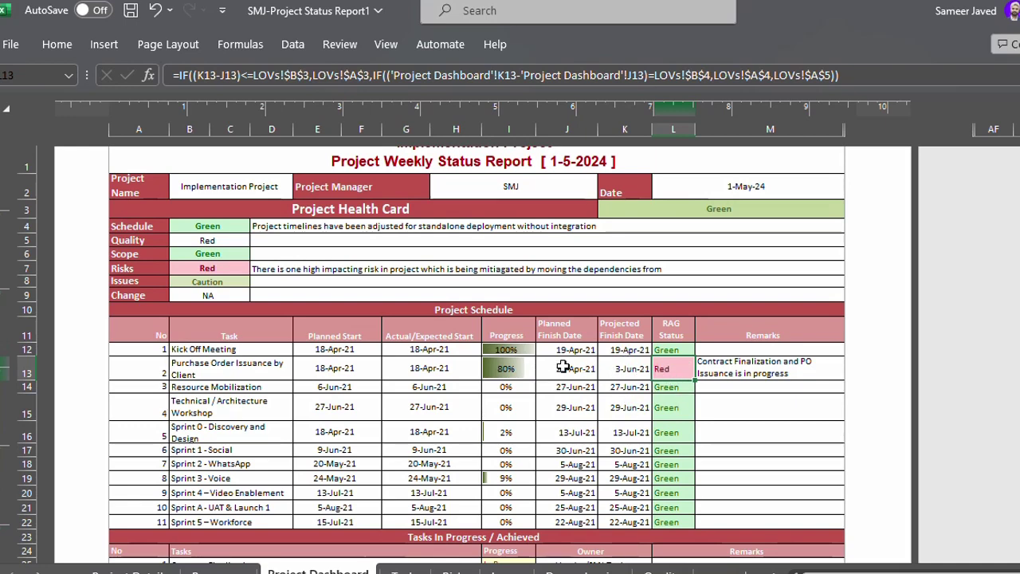
left_click(631, 371)
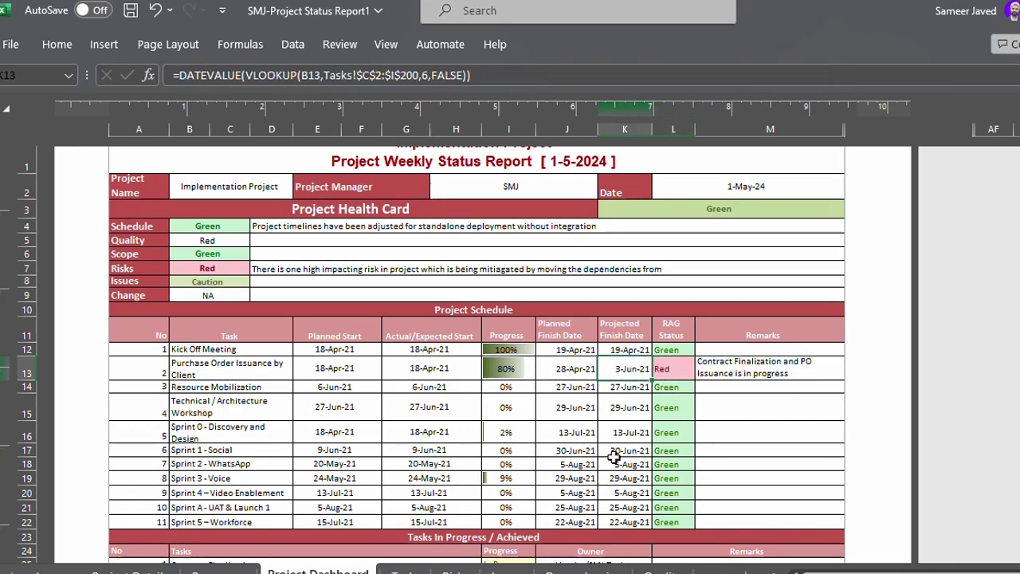
left_click(564, 368)
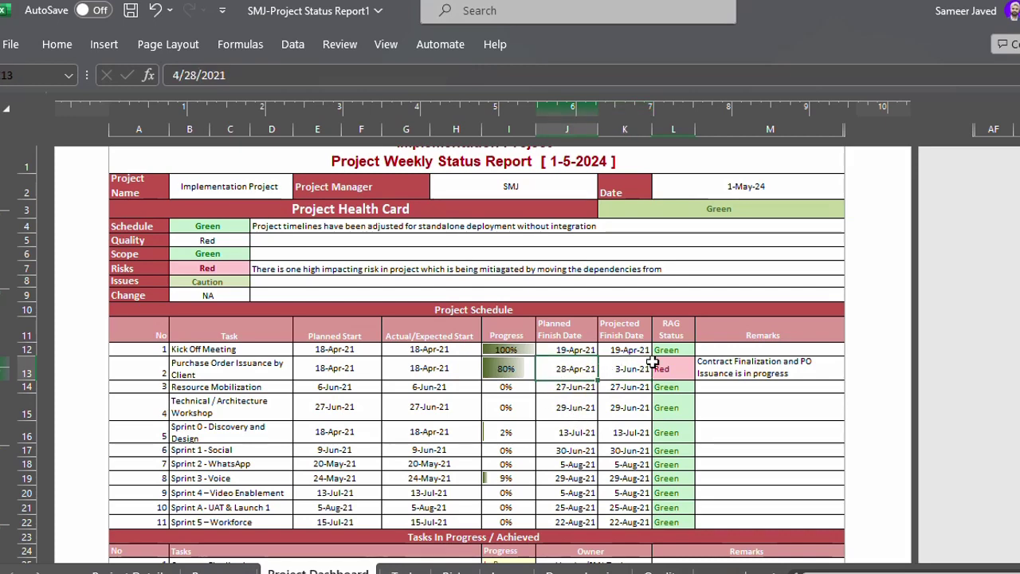
left_click(614, 368)
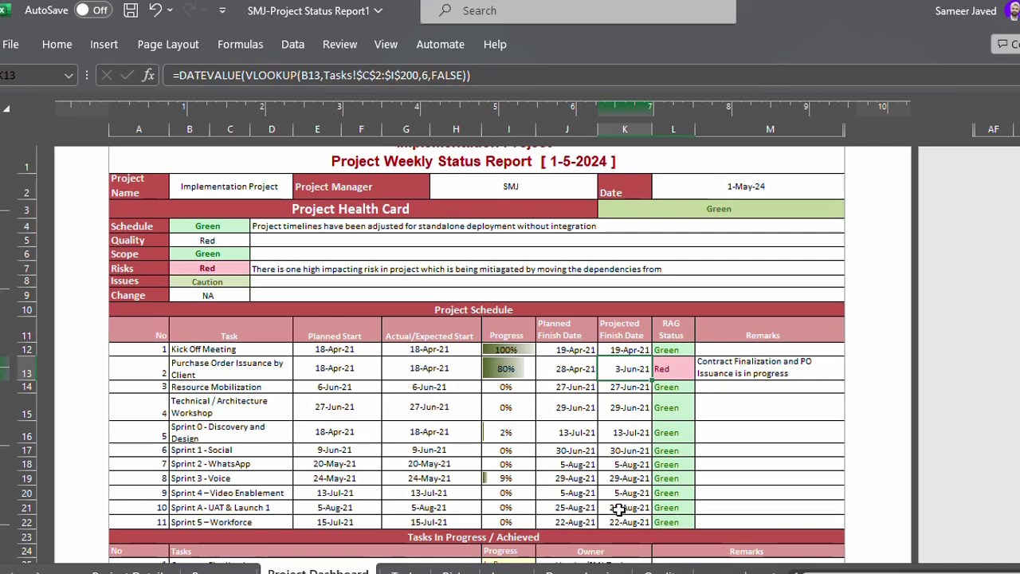
left_click(766, 365)
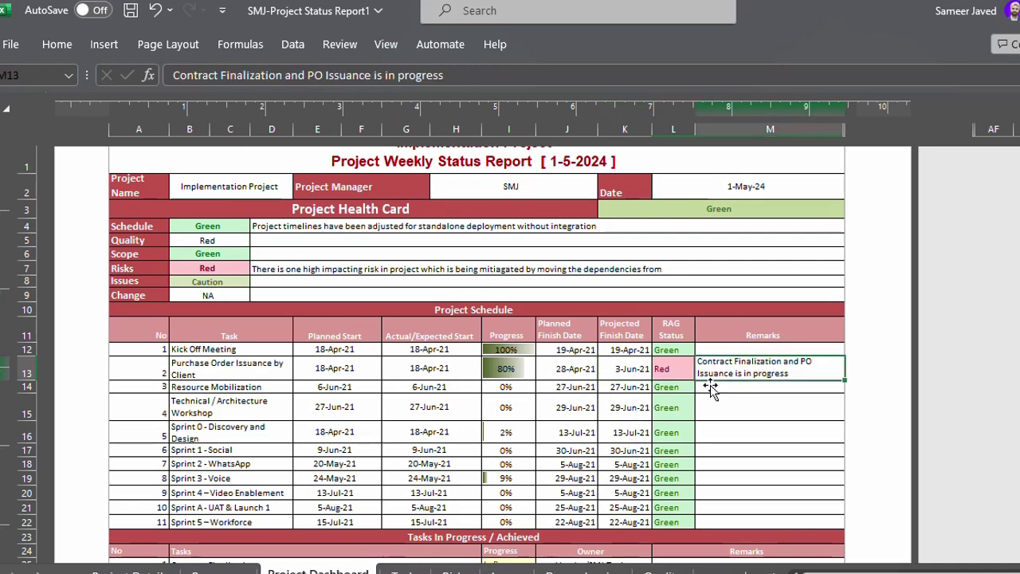
Step: Open the conditional formatting rule of RAG Status cells L12:L22 that matches LOVs!$A$5 for editing
left_click_drag(662, 349, 653, 518)
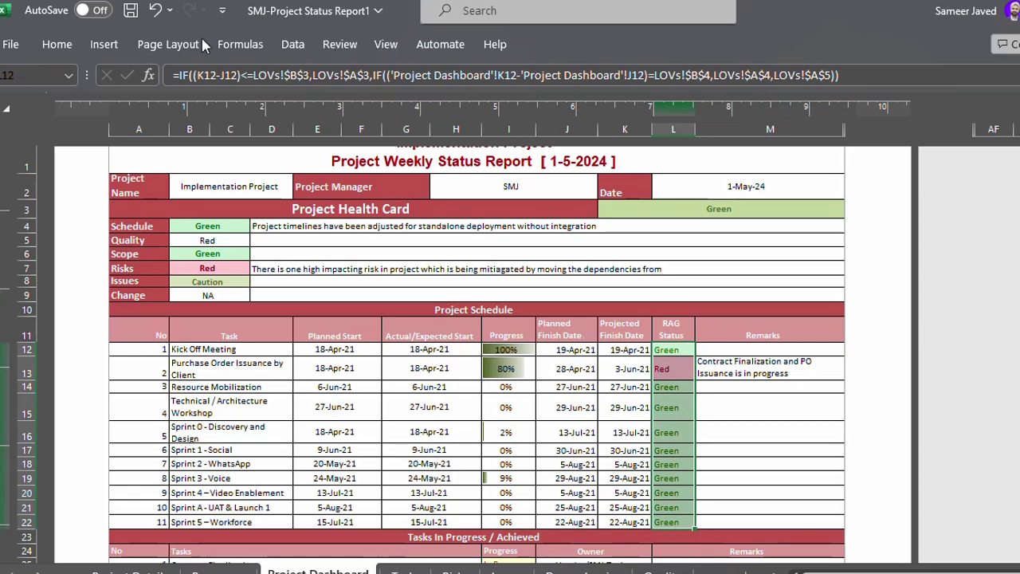
left_click(66, 44)
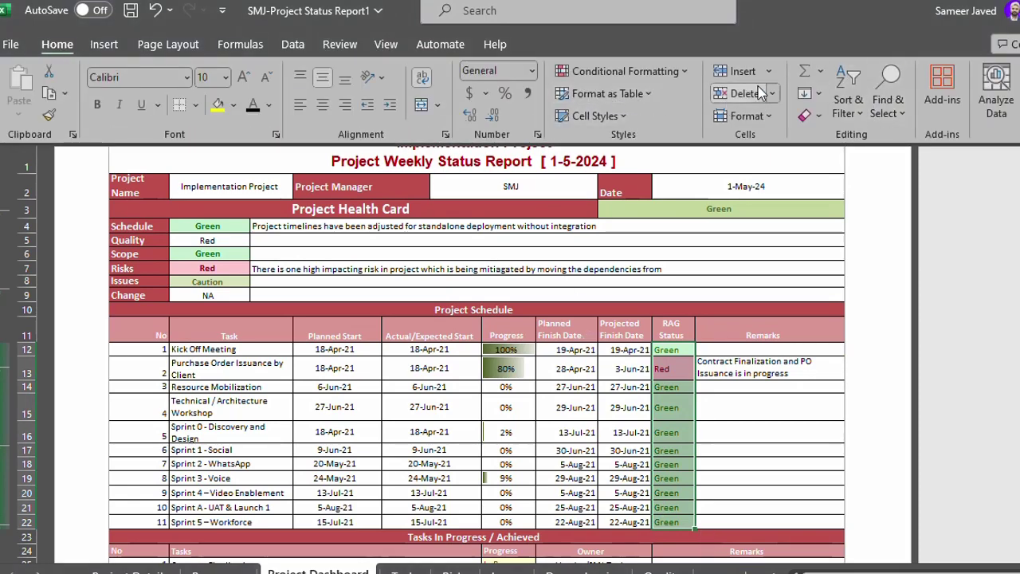
left_click(628, 72)
left_click(618, 330)
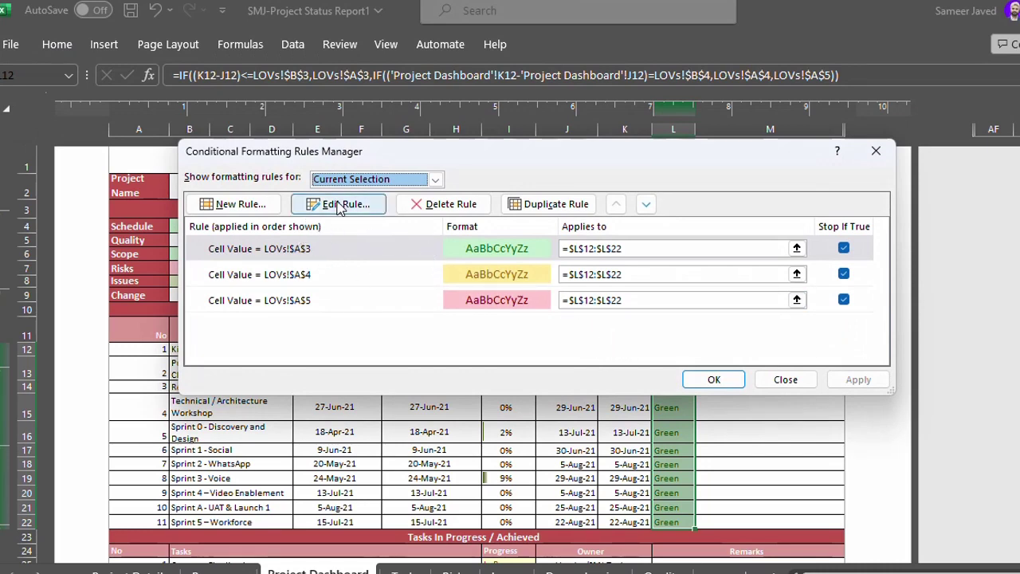
left_click(312, 299)
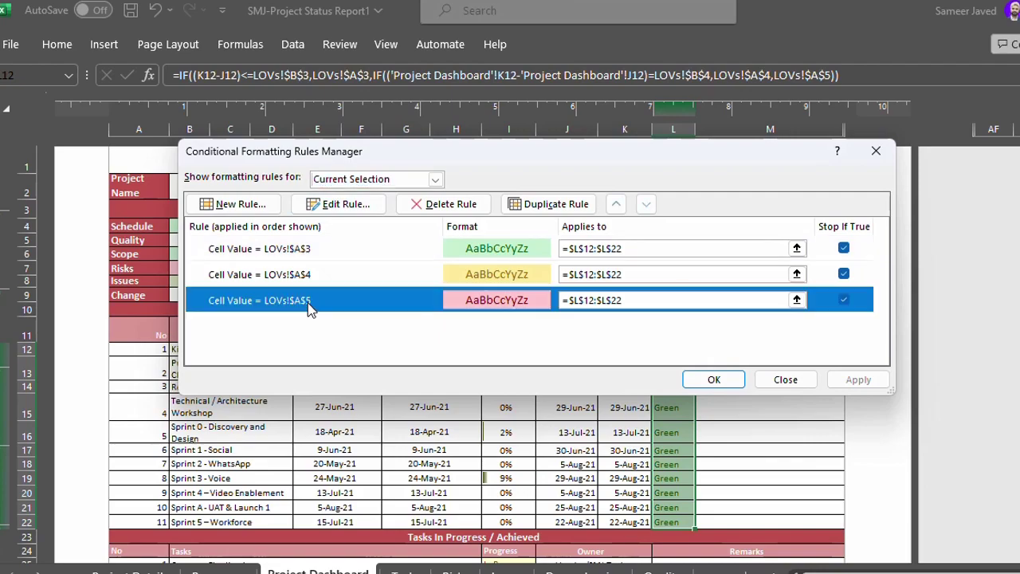
left_click(370, 207)
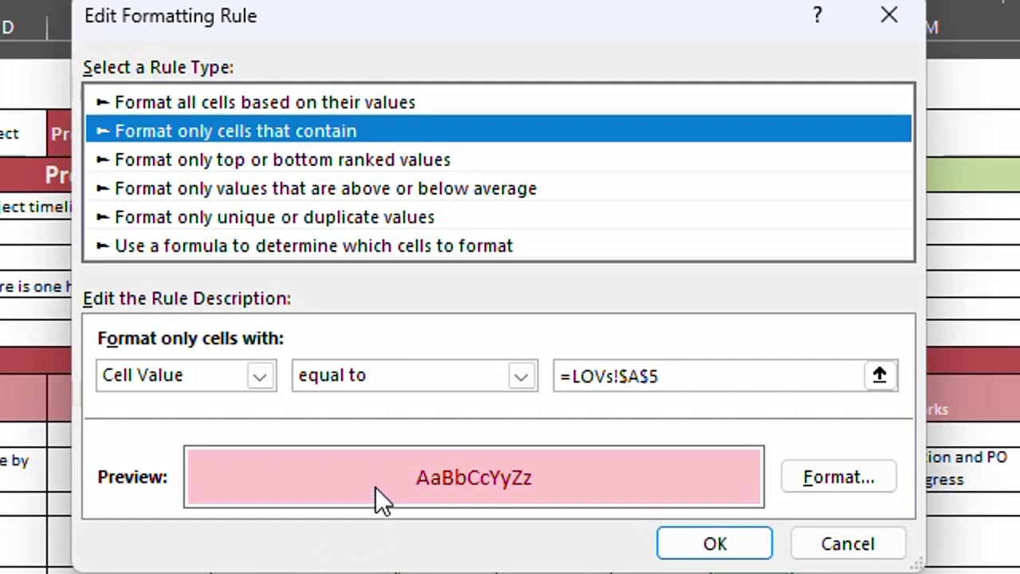
Step: Review the rule's comparison options, keep Cell Value equal to =LOVs!$A$5, and close the rules without changes
left_click(258, 381)
left_click(257, 381)
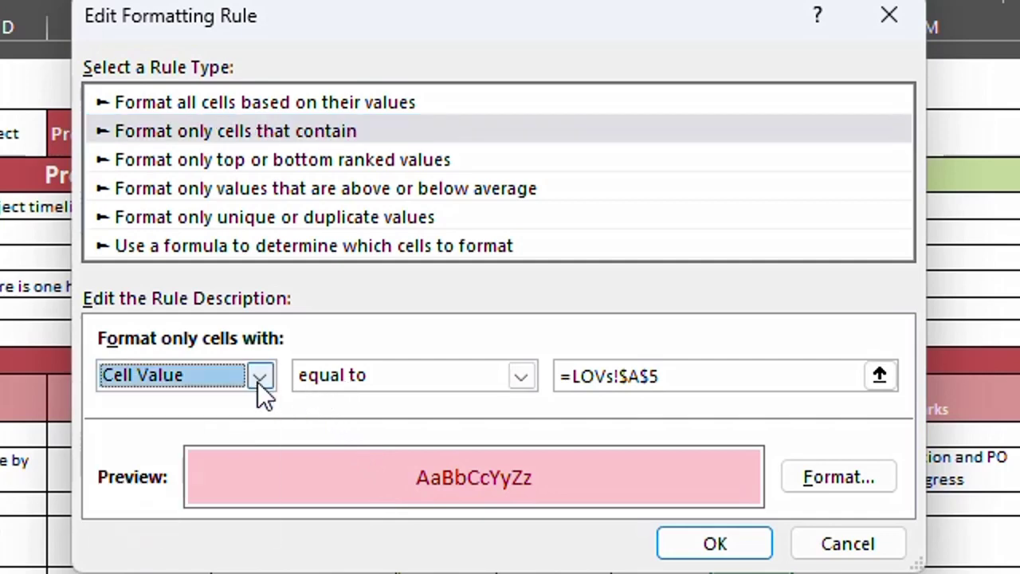
left_click(519, 377)
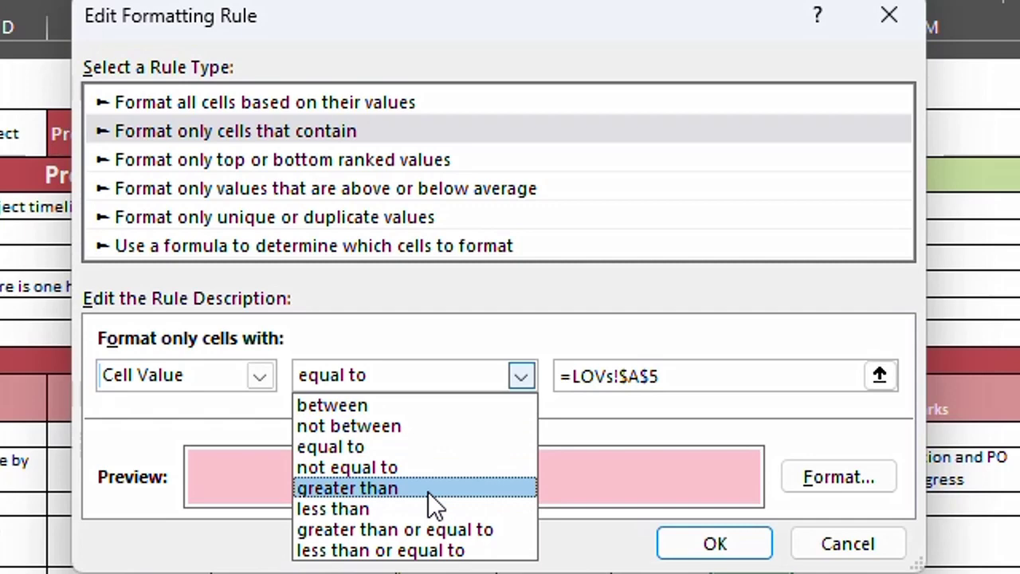
left_click(414, 445)
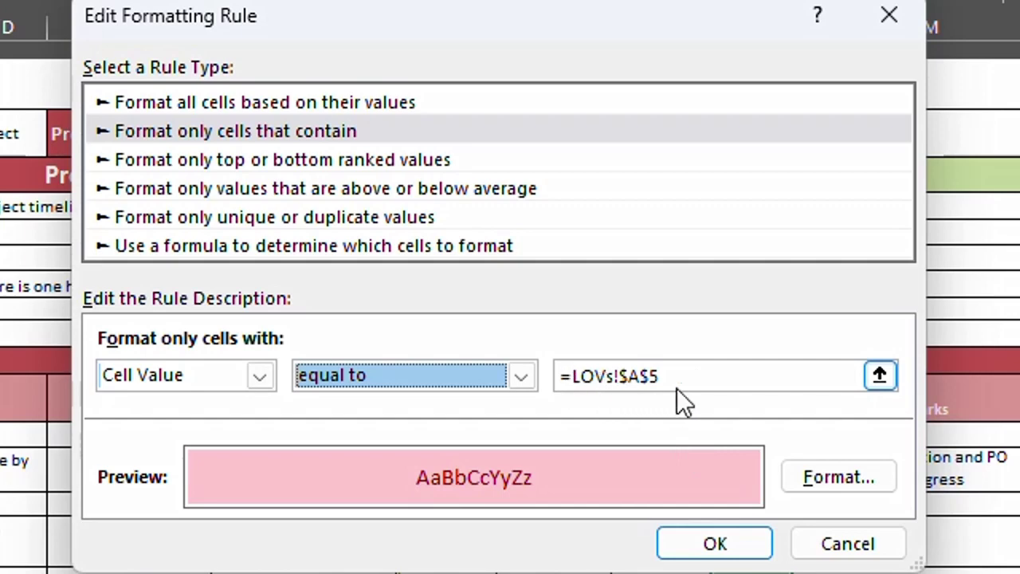
left_click(834, 547)
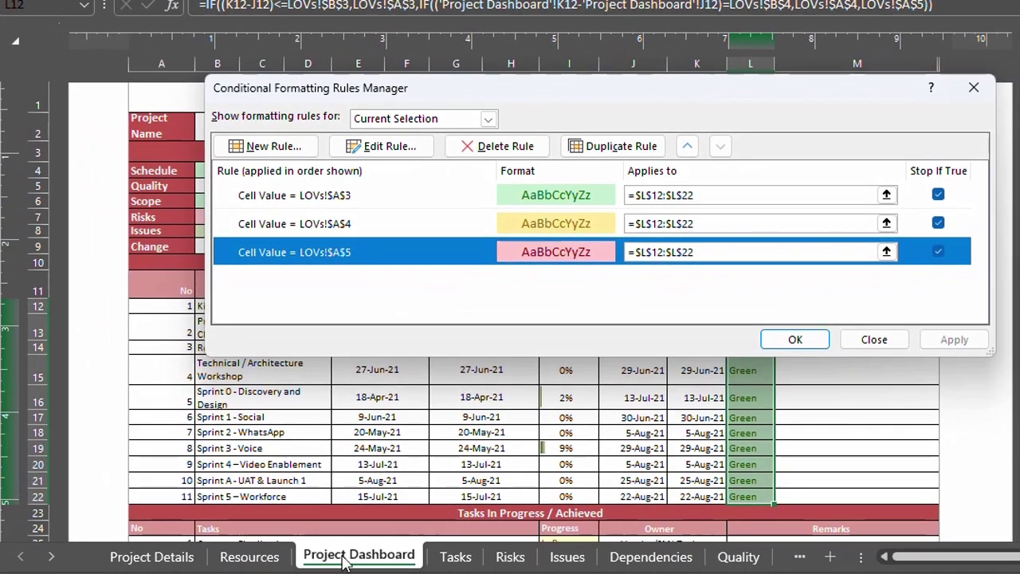
left_click(873, 339)
Step: Compare the Red status cell A5 on the LOVs sheet with the RAG Status cells on the Project Dashboard
left_click(800, 556)
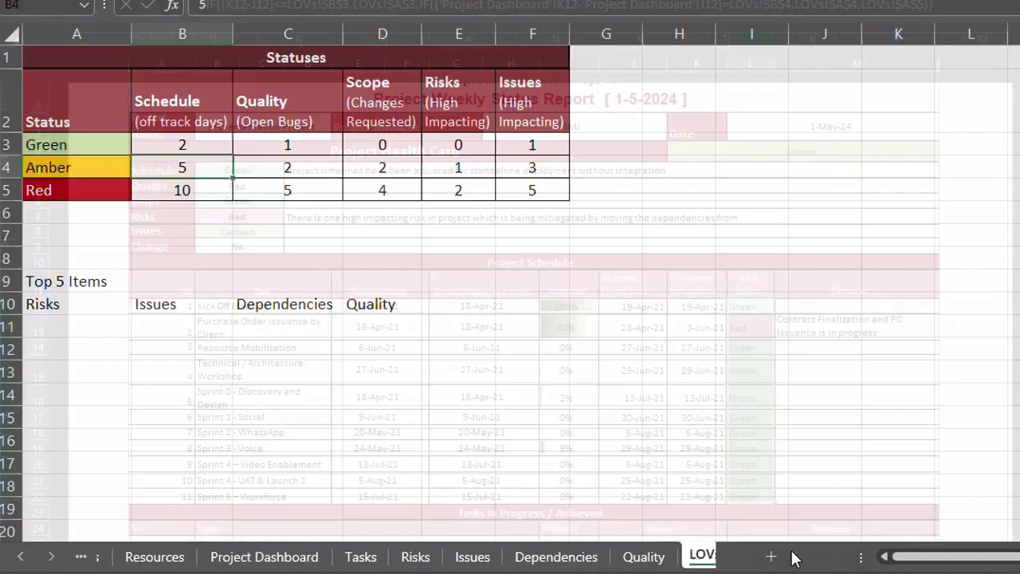
left_click(82, 184)
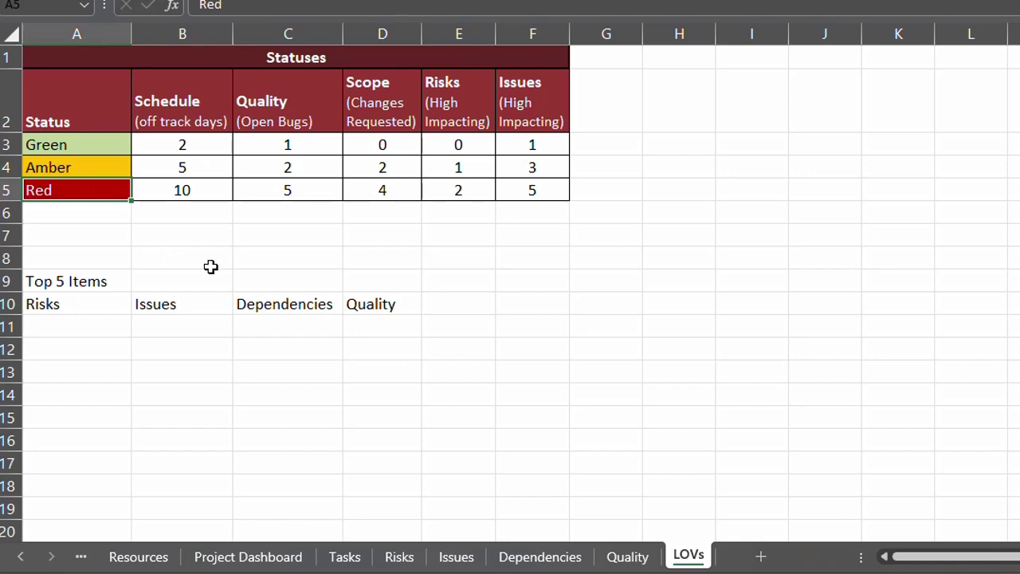
left_click(221, 556)
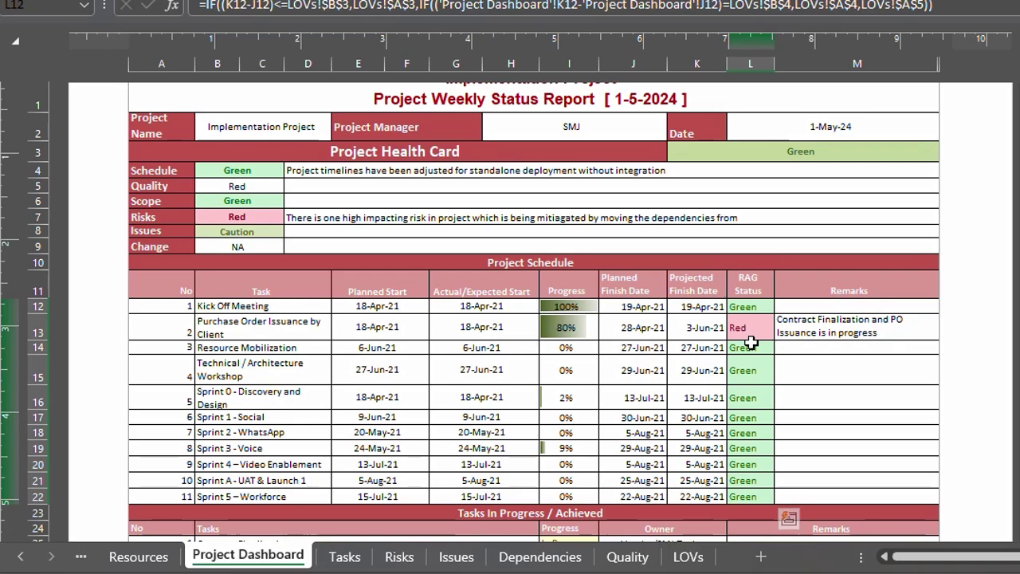
left_click(690, 557)
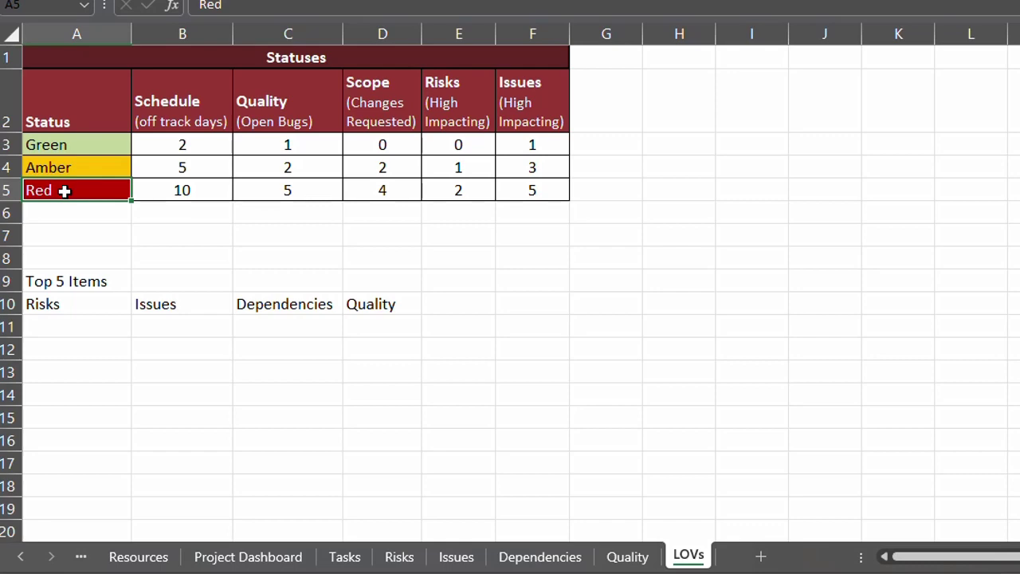
left_click(203, 555)
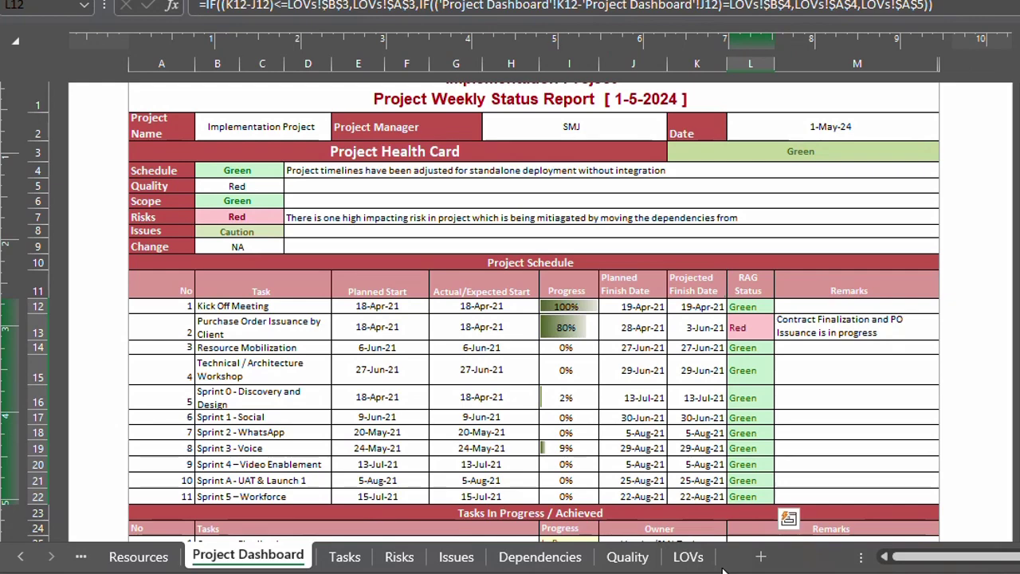
Step: Rename the Red status in cell A5 of the LOVs sheet as Caution
left_click(690, 561)
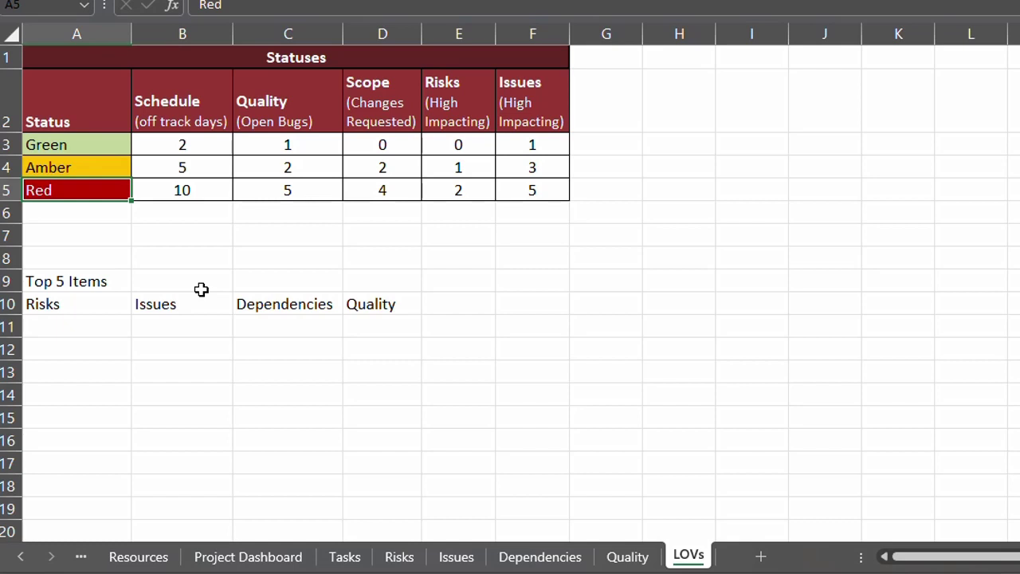
type("Ca")
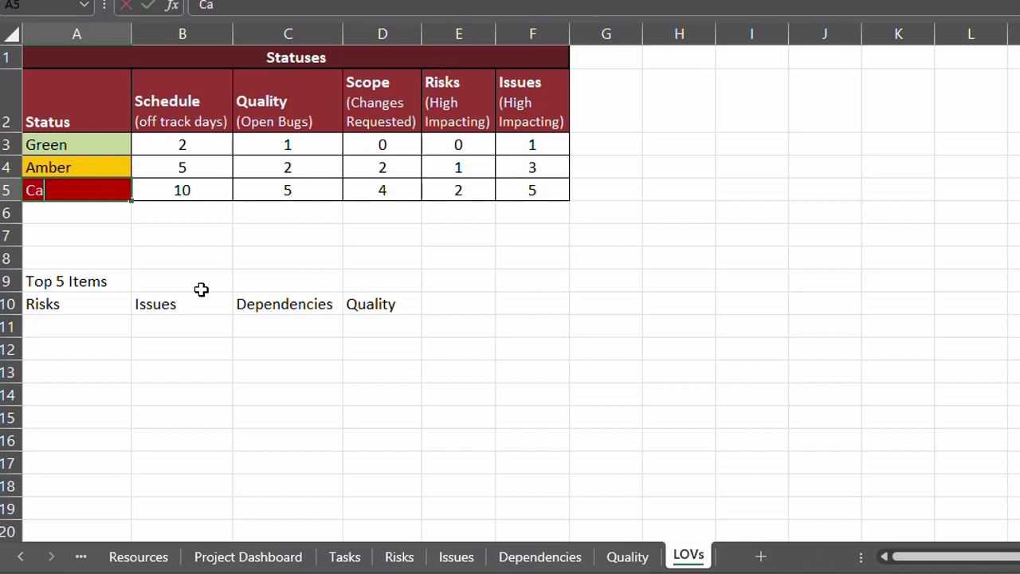
type("ution")
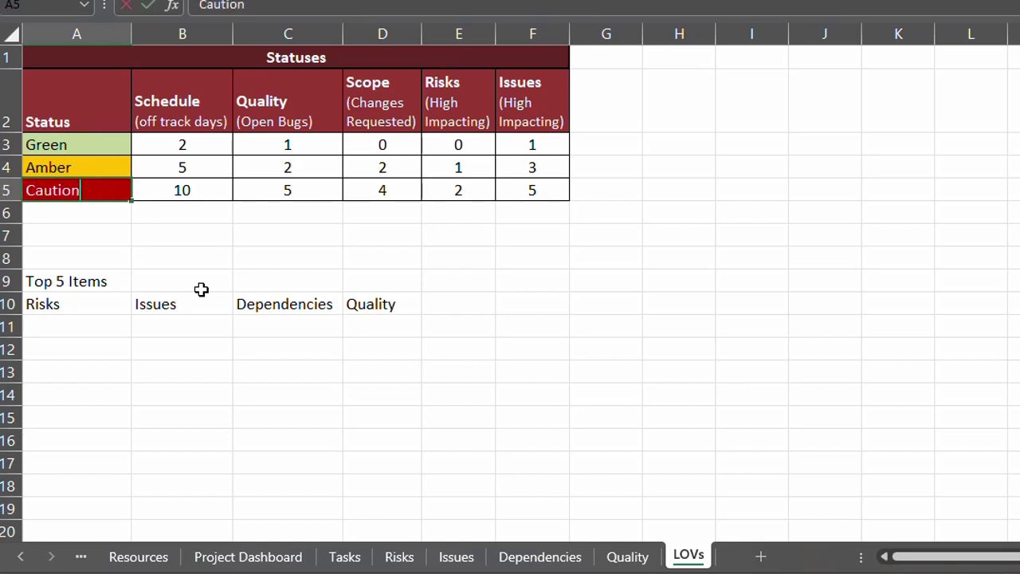
key("Return")
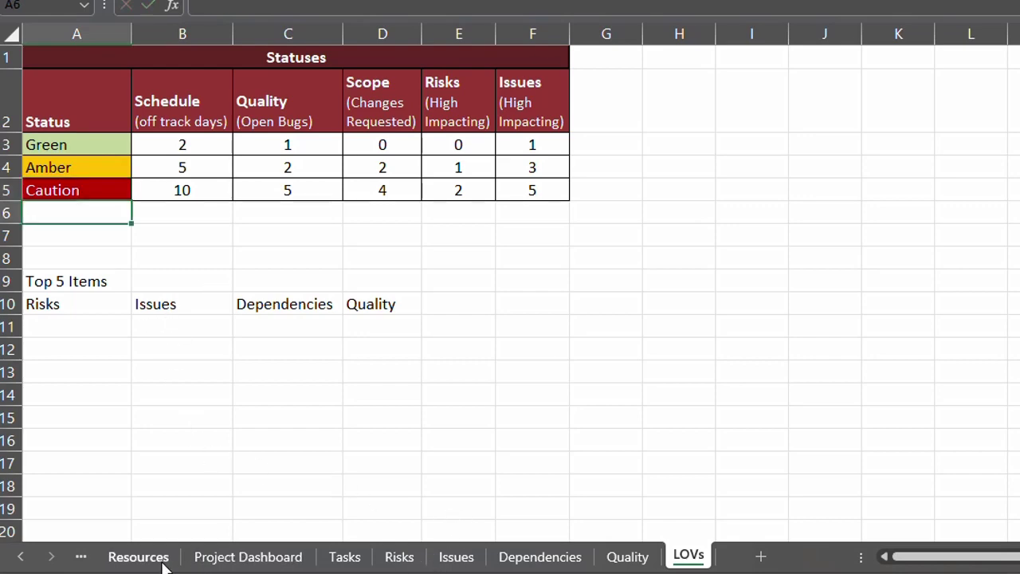
Step: Hide the Resources sheet
left_click(139, 557)
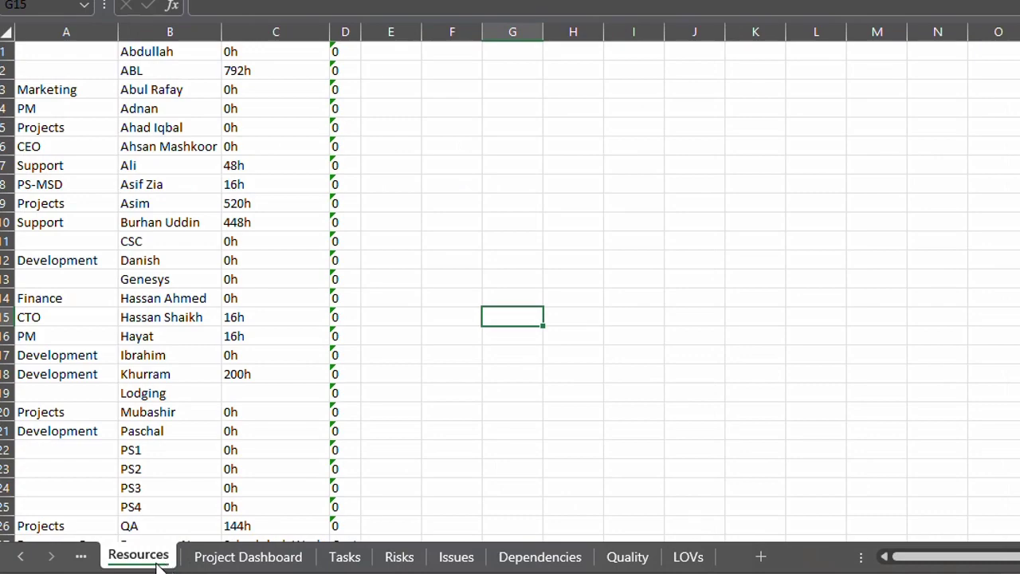
right_click(158, 562)
left_click(220, 475)
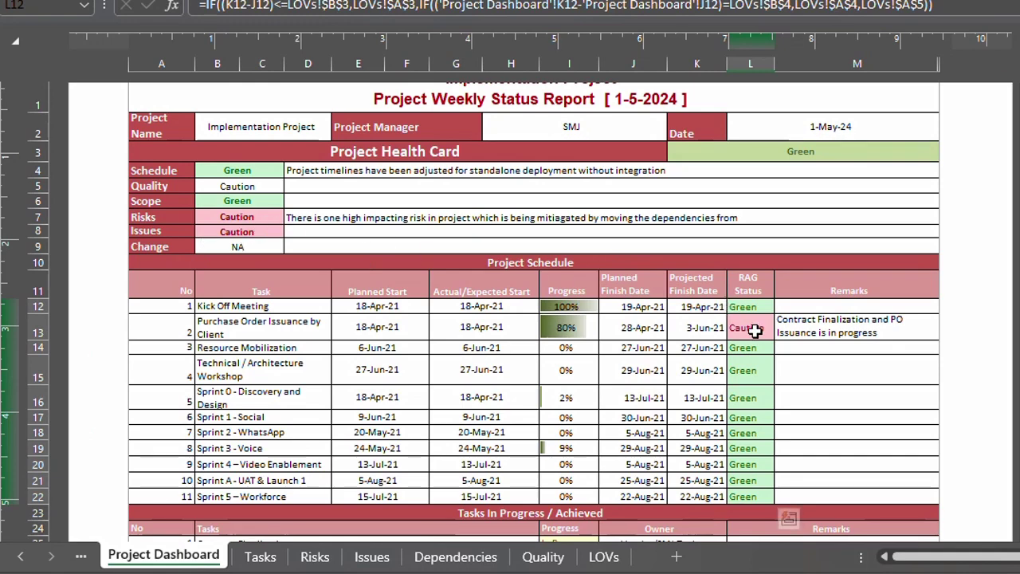
Step: Set the status name in cell A5 of the LOVs sheet back to Red
left_click(604, 556)
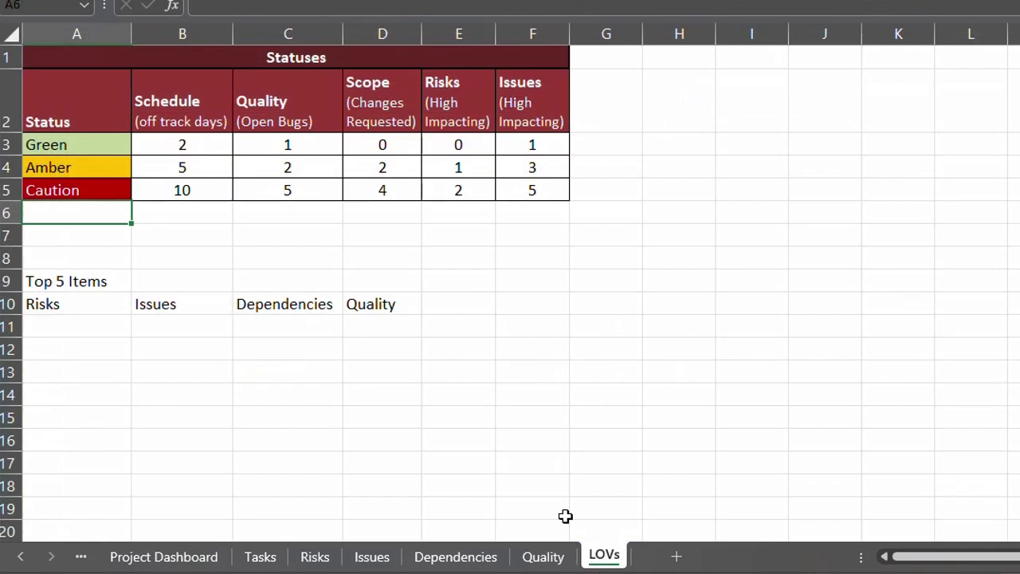
left_click(90, 189)
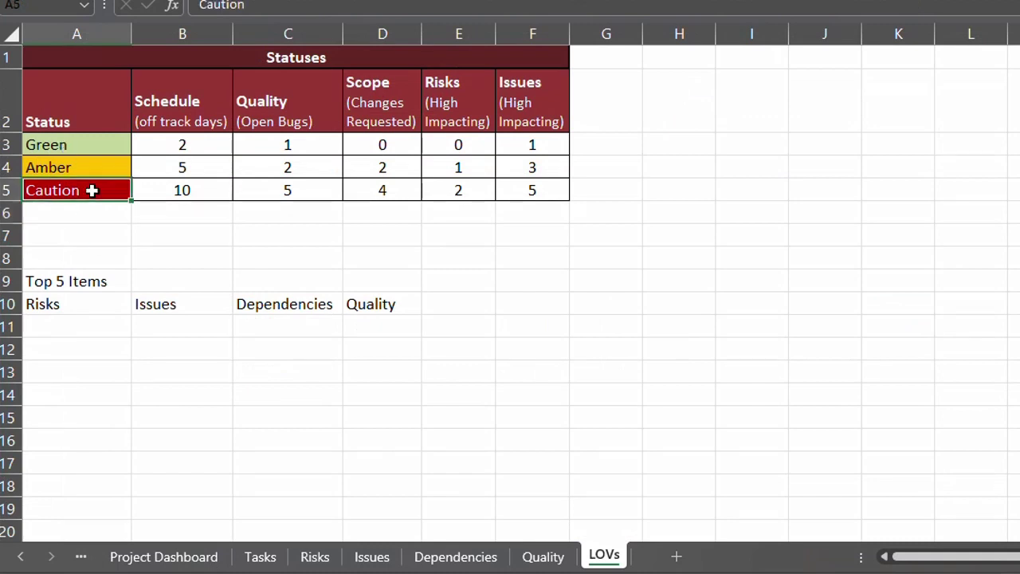
type("Rw")
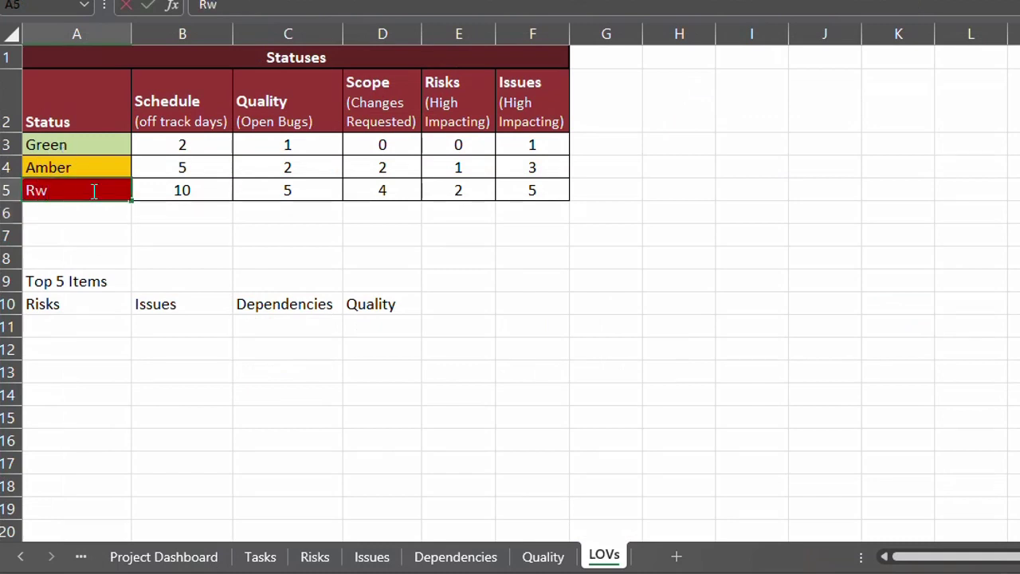
key("BackSpace")
type("ed")
key("Return")
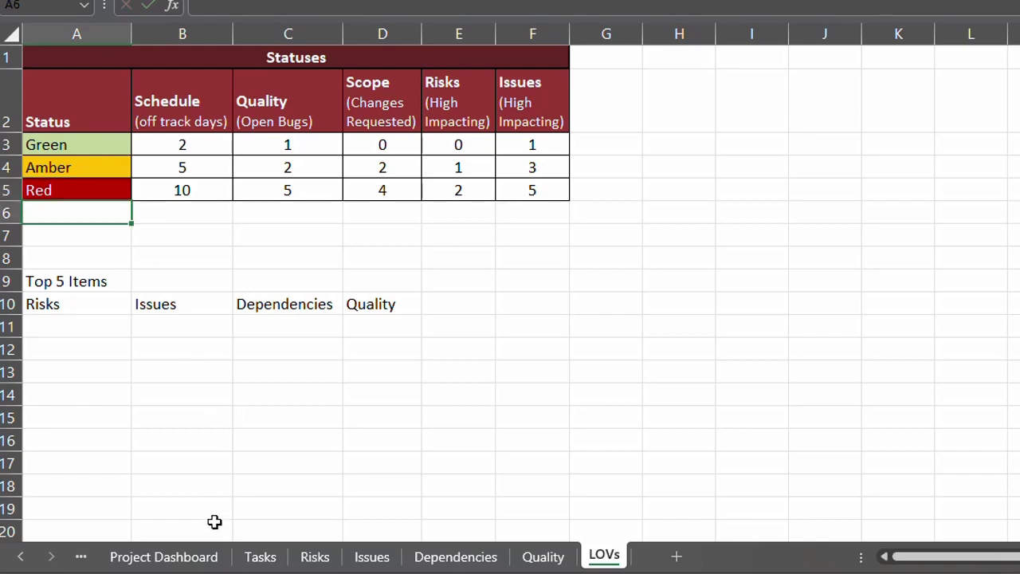
Step: Examine the RAG Status column on the Project Dashboard and the tasks listed under Tasks In Progress / Achieved
left_click(205, 549)
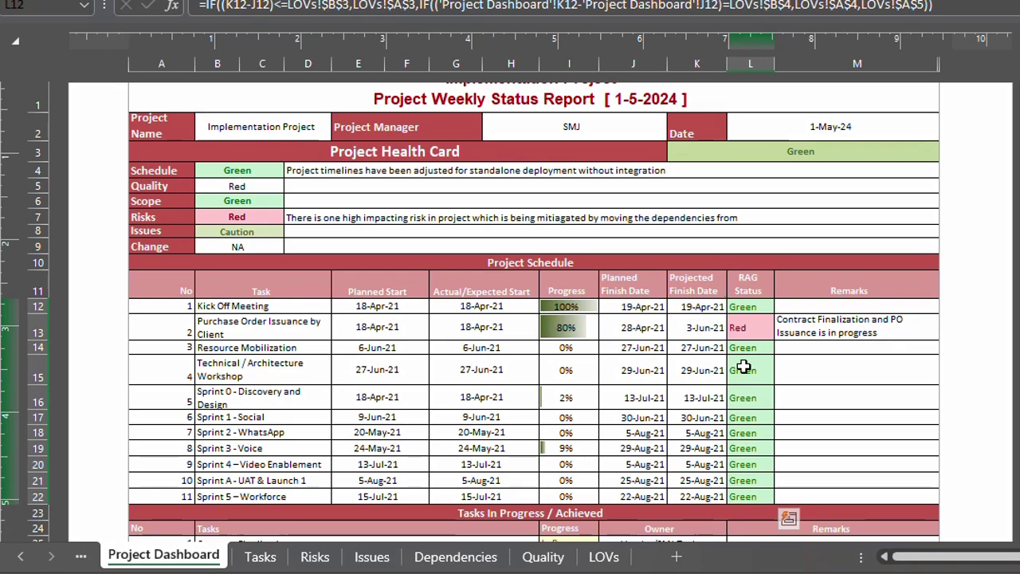
left_click(742, 366)
scroll(741, 363, "down", 2)
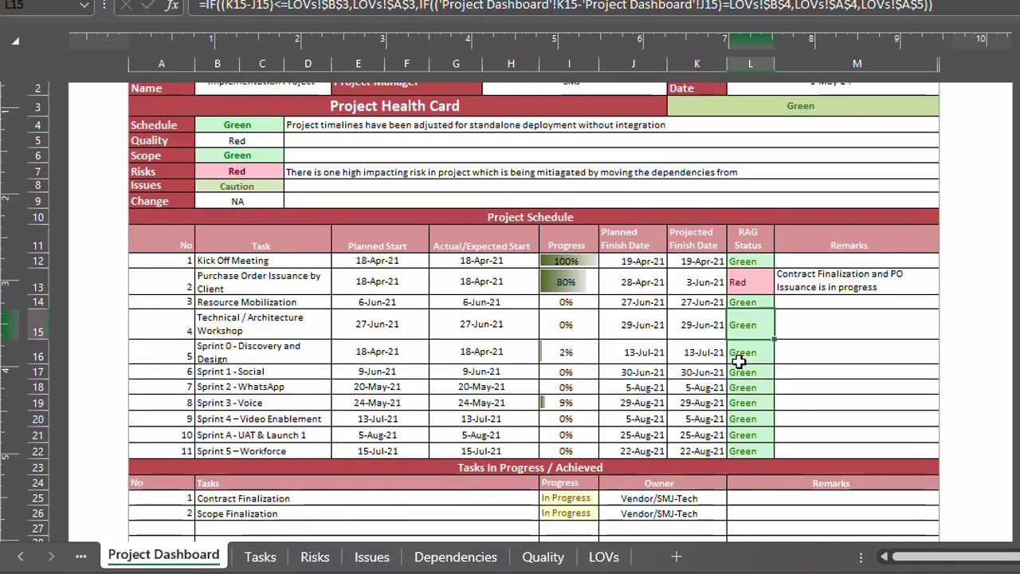
scroll(739, 361, "down", 3)
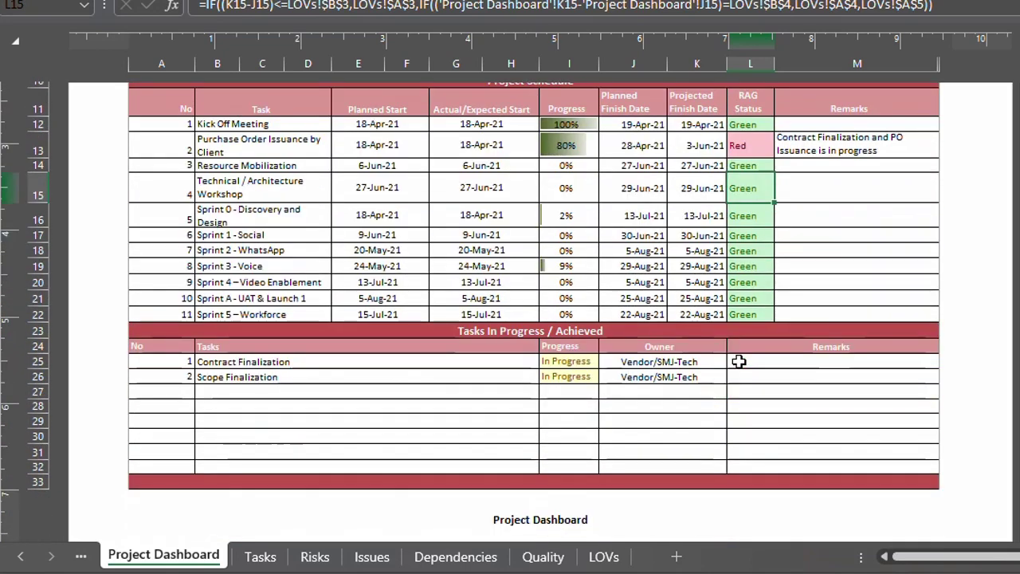
scroll(738, 361, "down", 1)
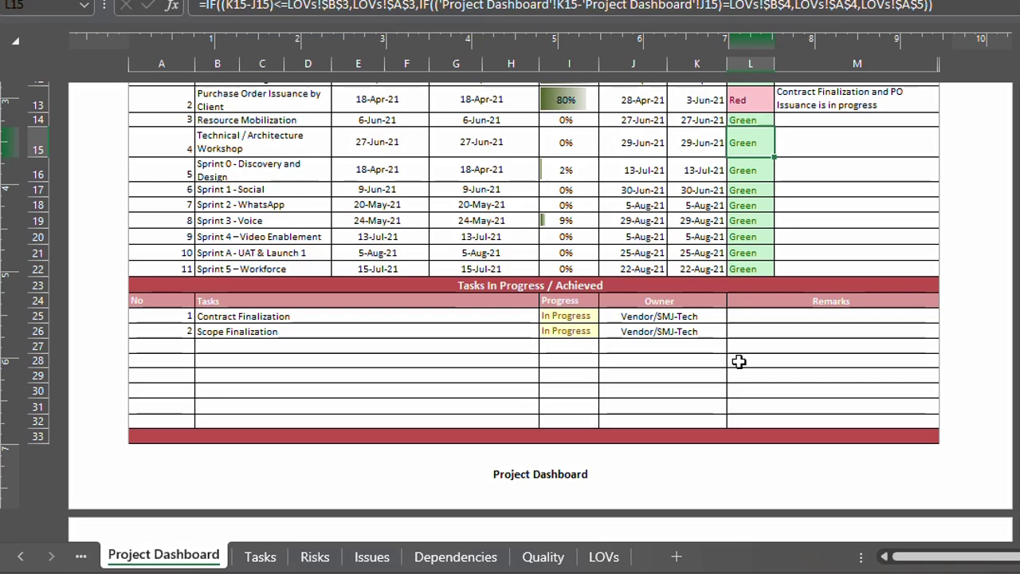
left_click(292, 315)
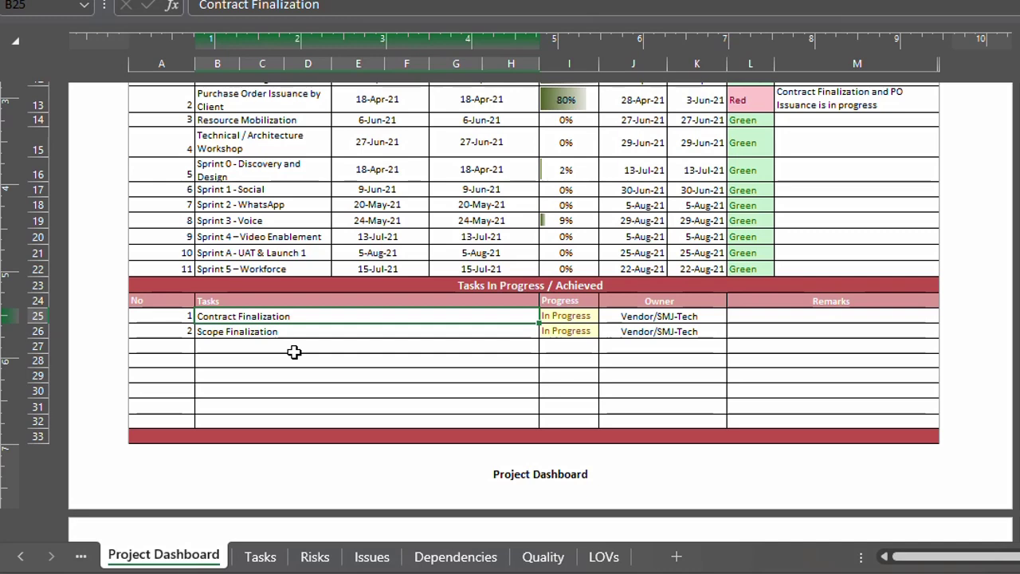
left_click(177, 317)
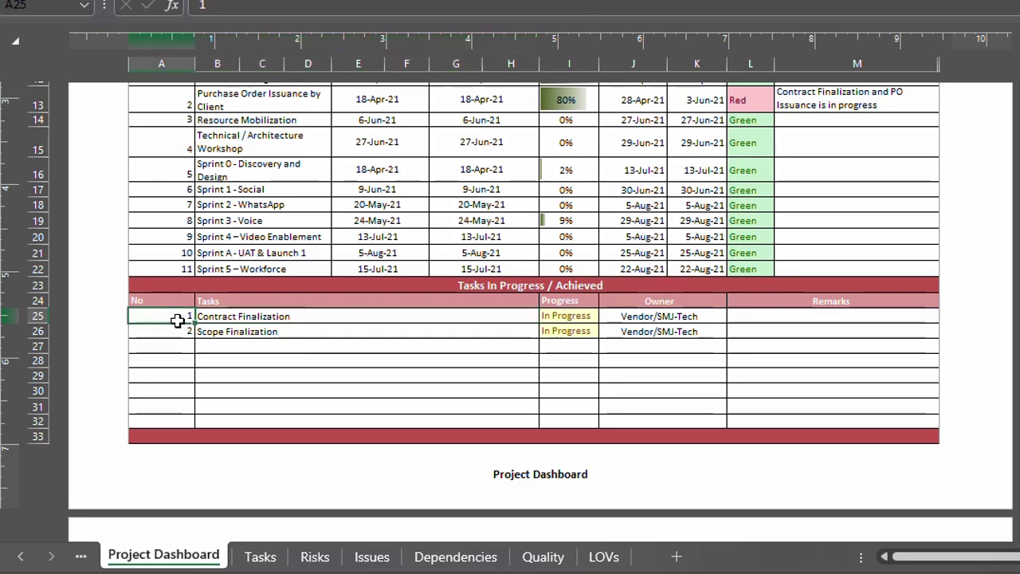
left_click_drag(287, 313, 310, 423)
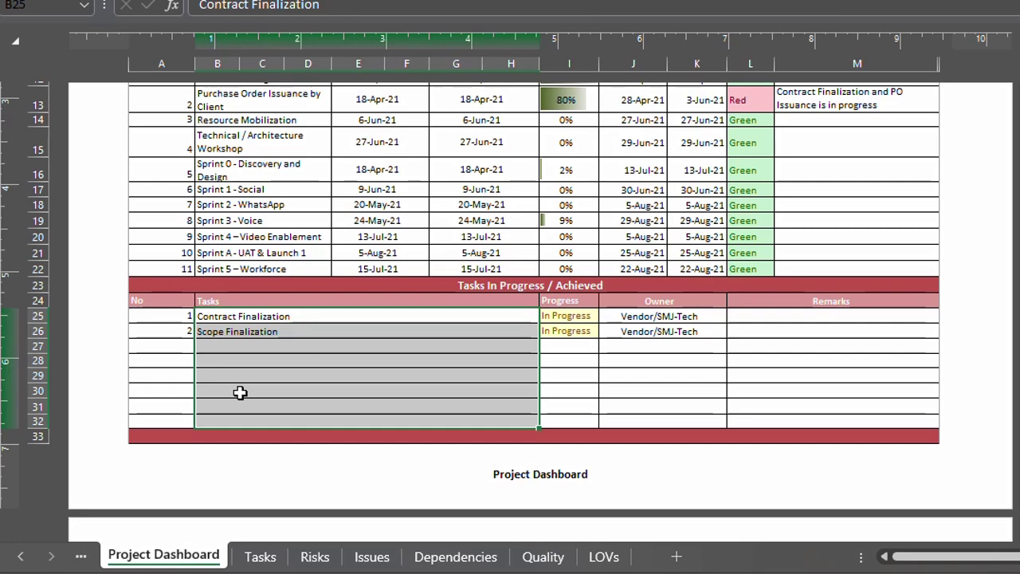
left_click(341, 346)
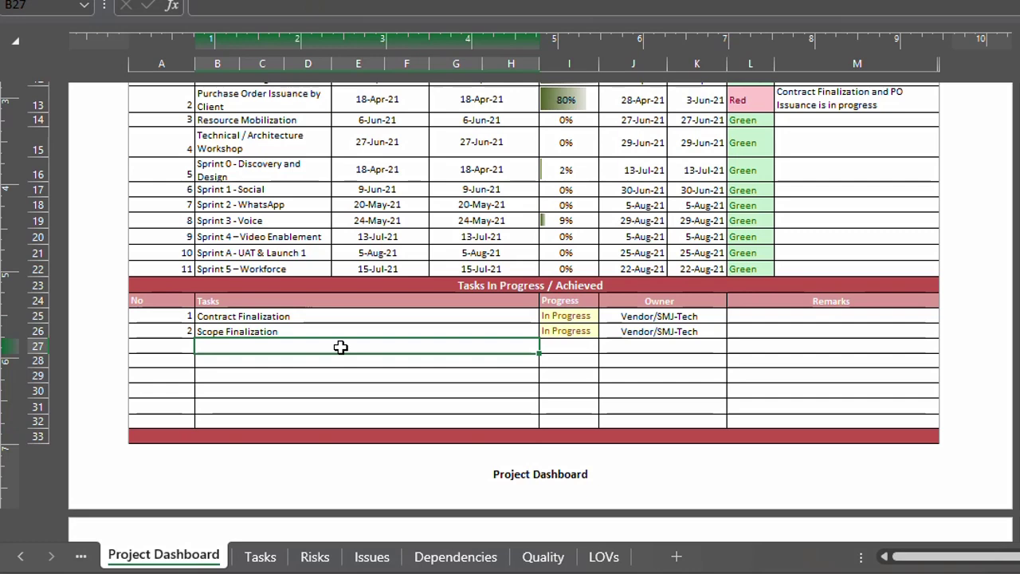
key("Up")
key("Up")
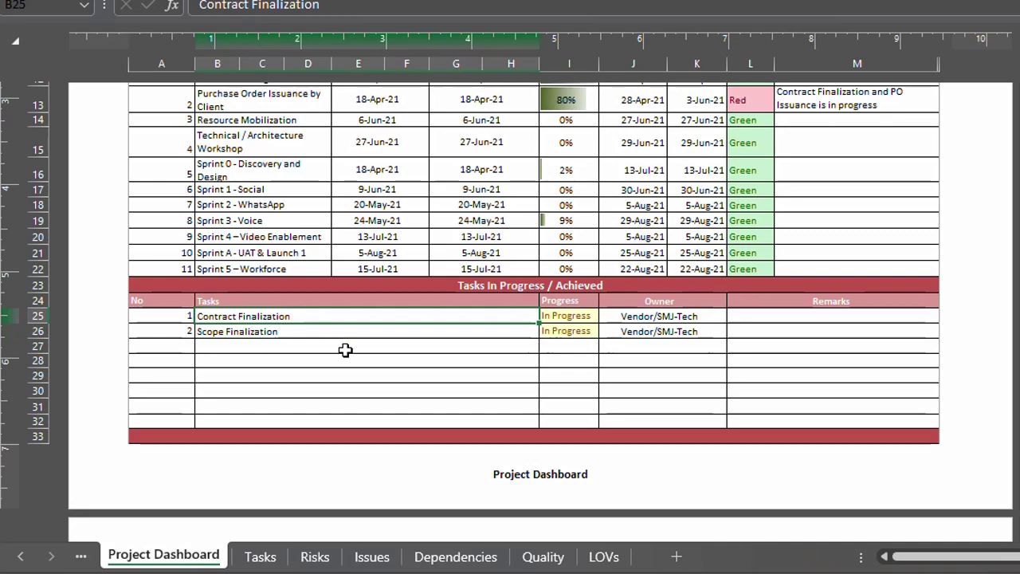
key("Down")
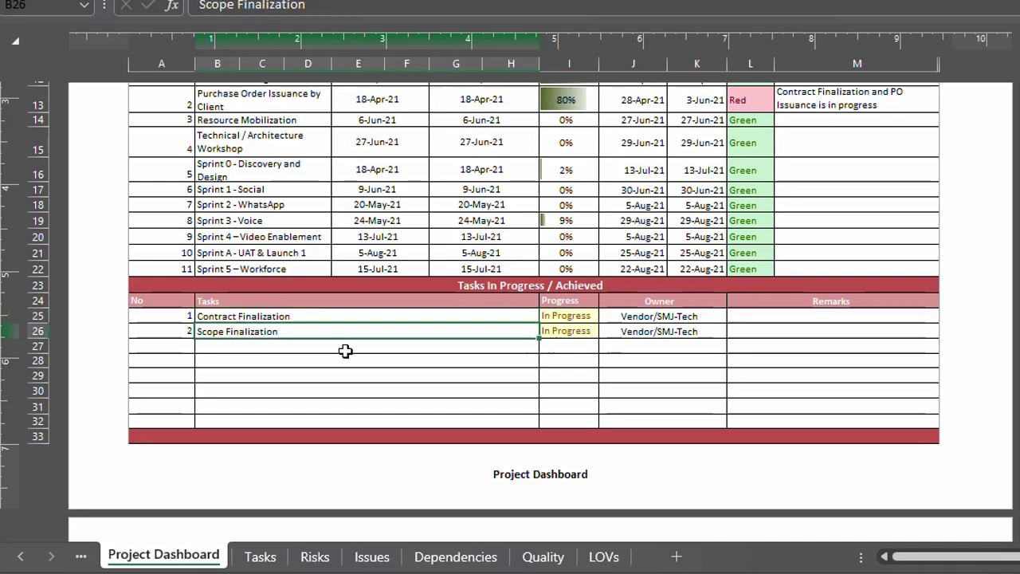
Step: Set the Progress of the Scope Finalization task in row 26 to Completed, and finally to Yet to Start
left_click(579, 333)
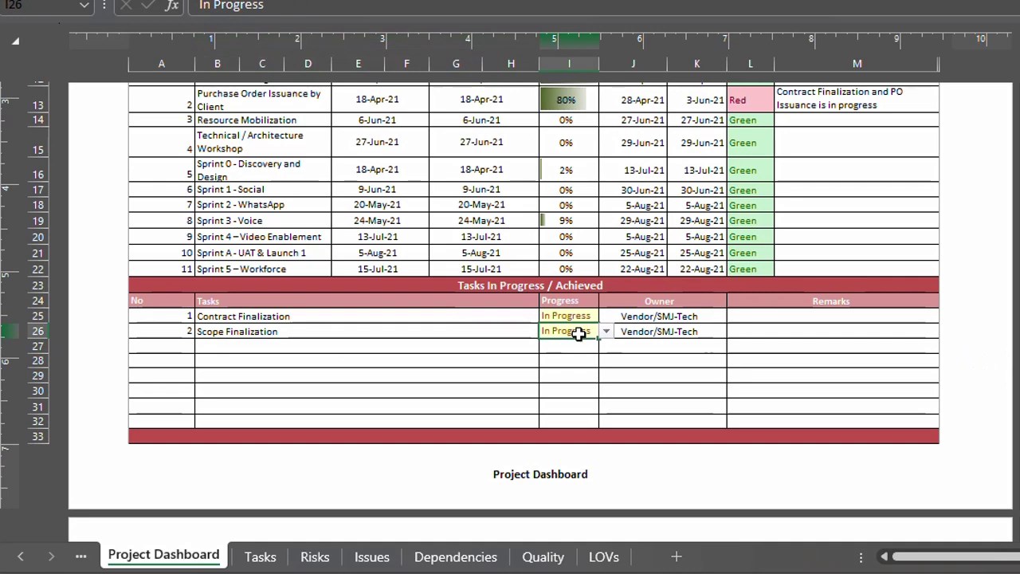
left_click(434, 323)
key("ctrl+shift+Down")
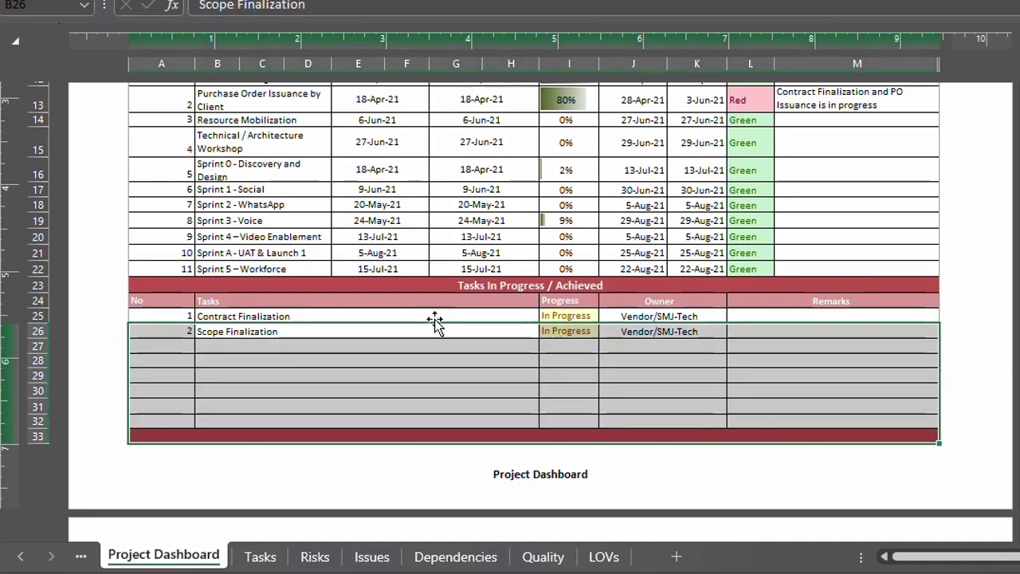
key("Tab")
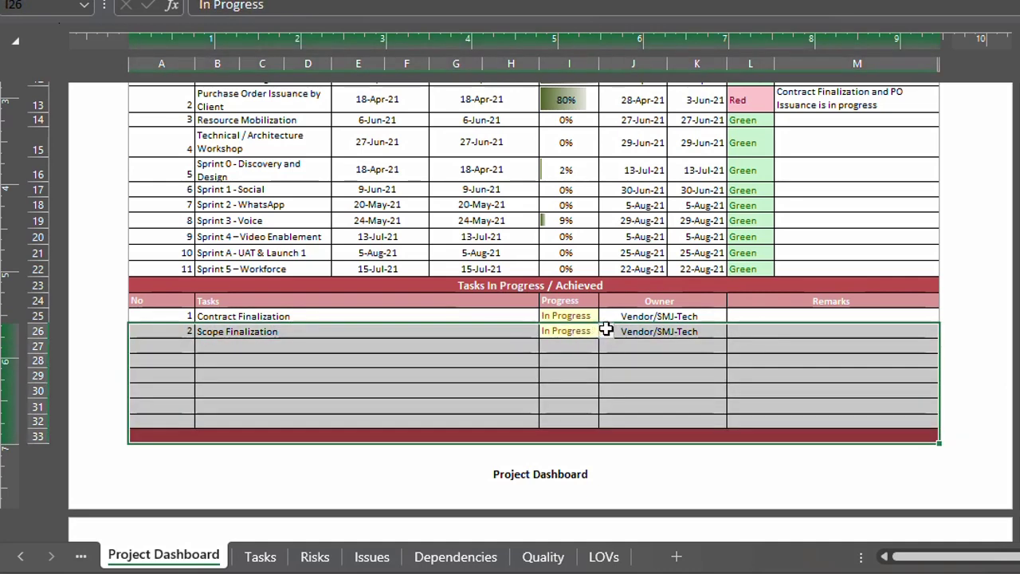
left_click(605, 329)
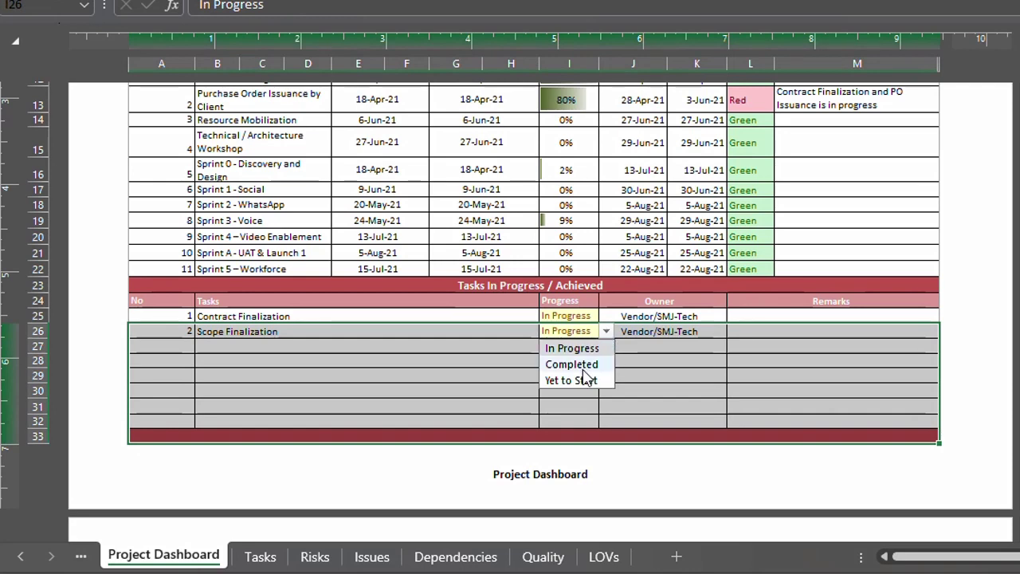
left_click(583, 366)
left_click(605, 331)
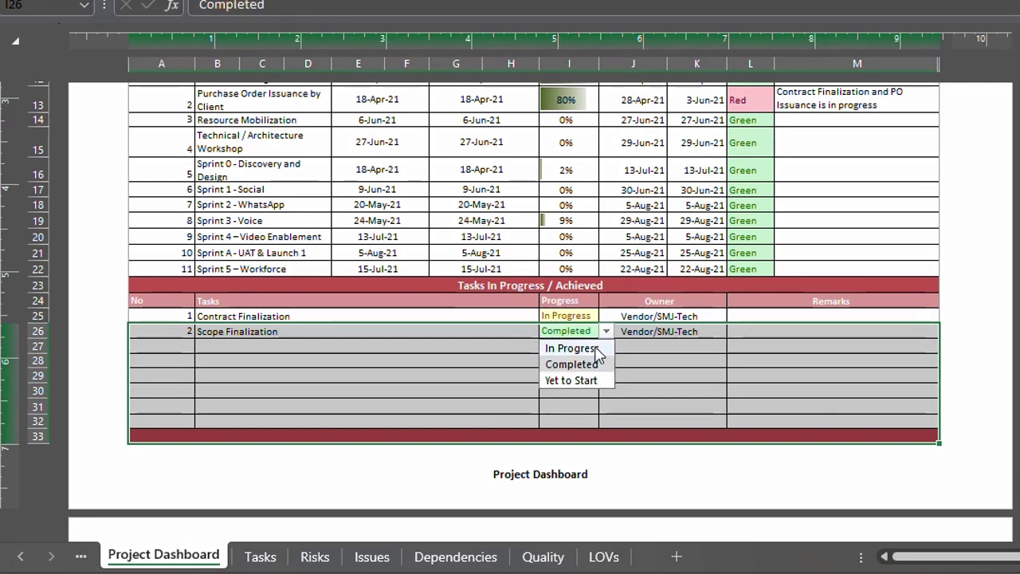
left_click(574, 381)
Step: Check the Owner and Remarks cells of the Contract Finalization and Scope Finalization tasks
left_click(637, 330)
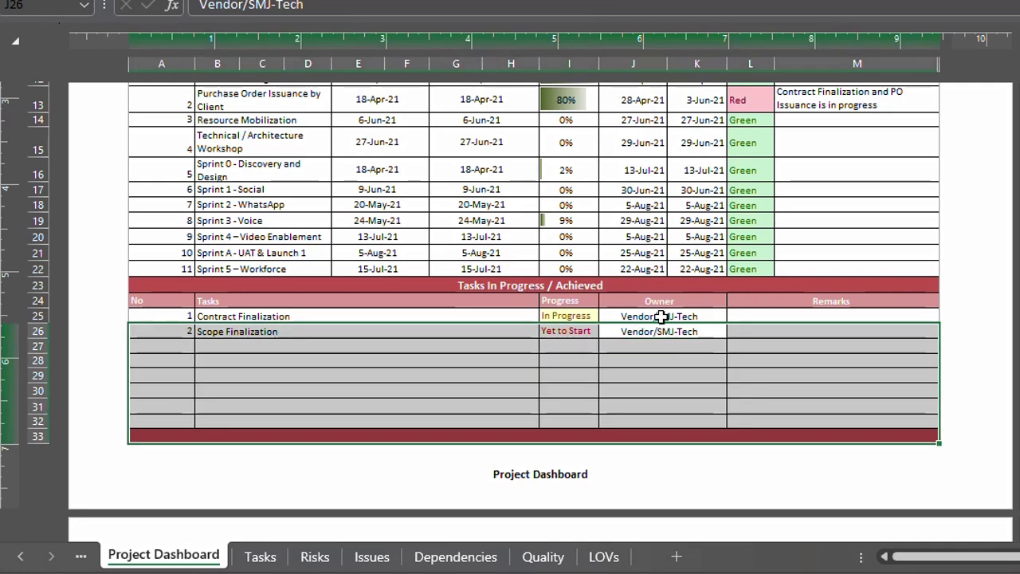
left_click(661, 316)
left_click(683, 333)
left_click(686, 316)
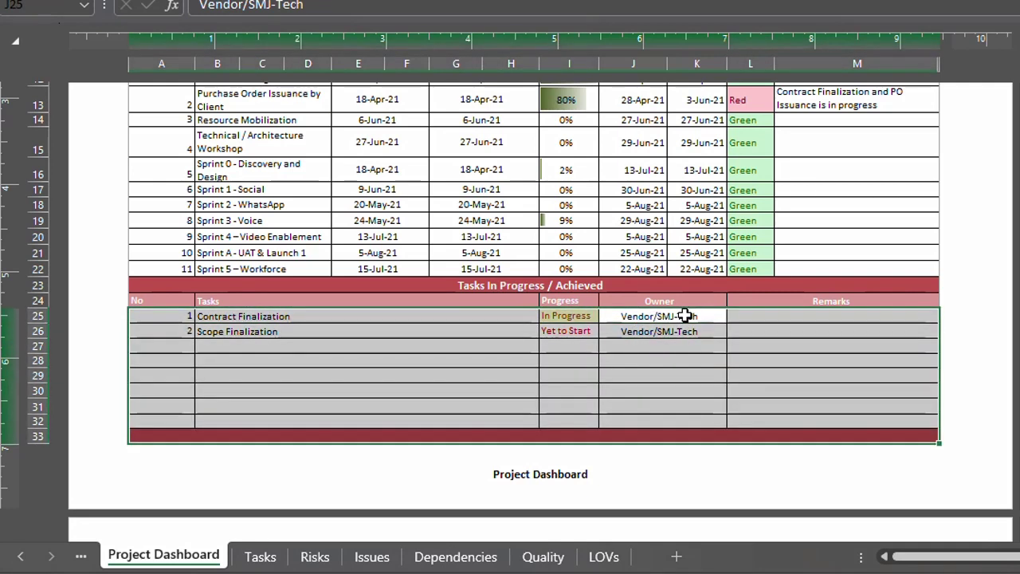
left_click(794, 332)
left_click(824, 317)
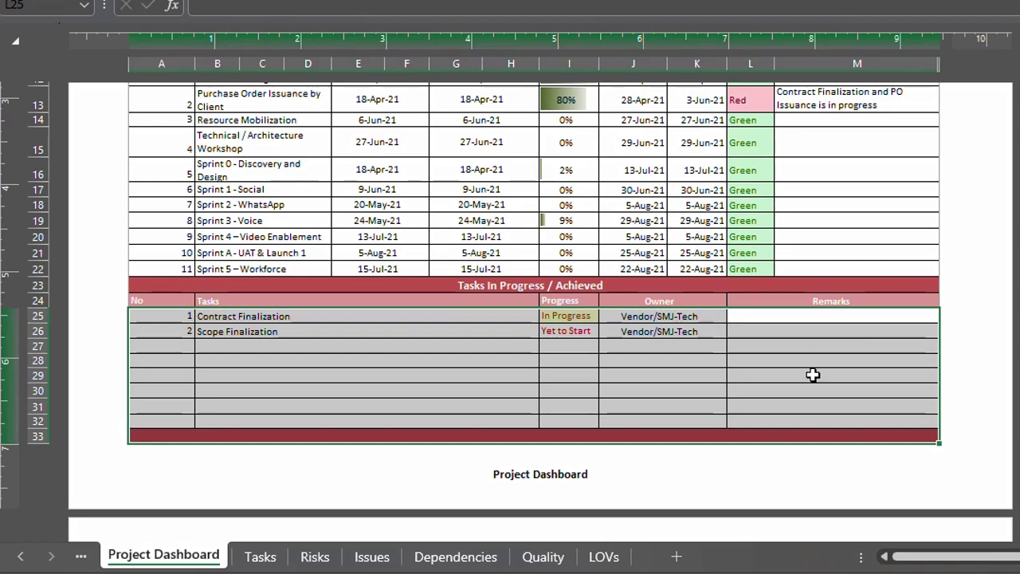
Step: Examine the five task rows of the Tasks Aligned in next week section on the dashboard's second page
scroll(782, 297, "down", 2)
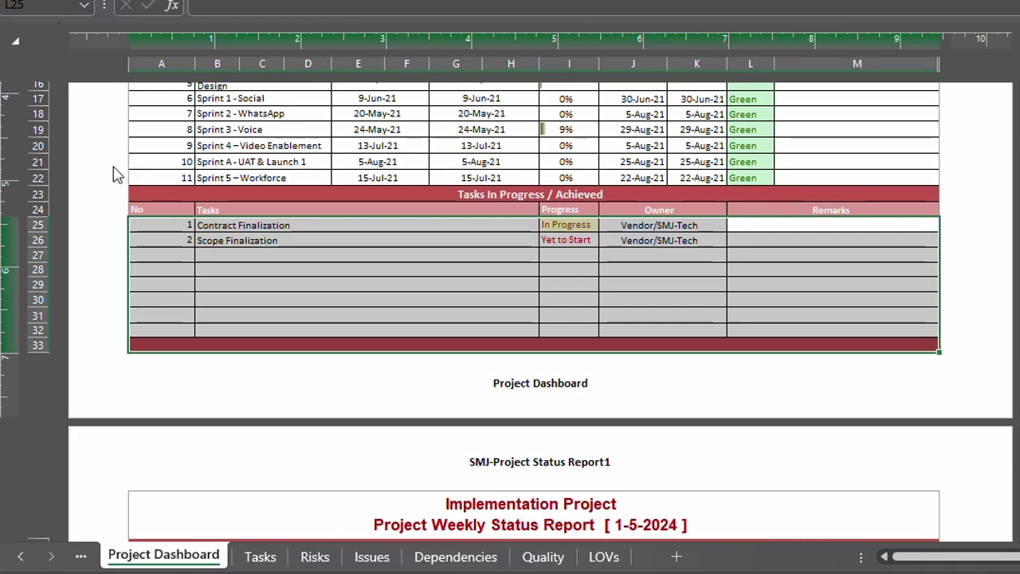
scroll(303, 289, "down", 2)
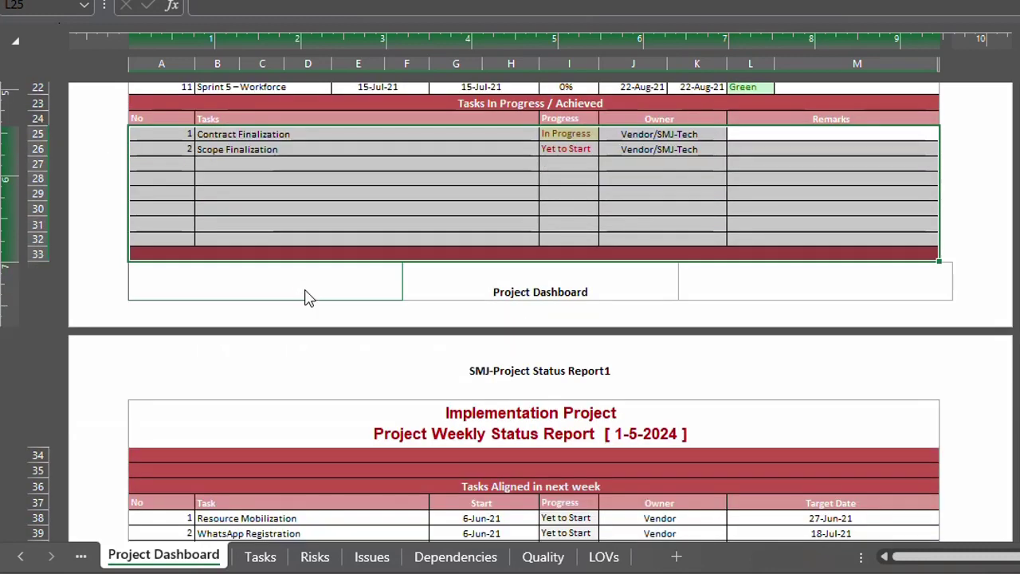
scroll(303, 291, "down", 1)
scroll(307, 292, "down", 2)
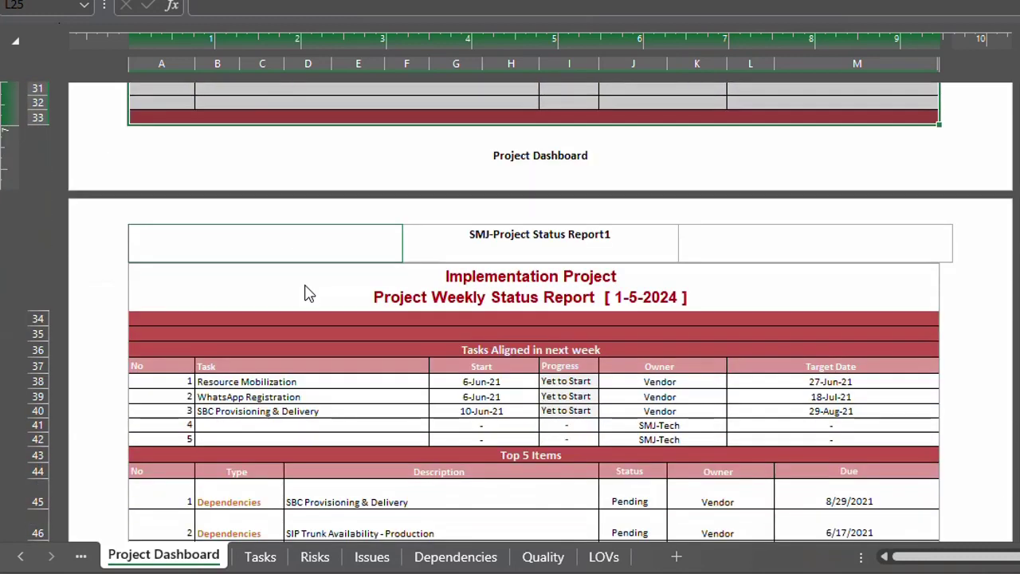
scroll(309, 294, "down", 1)
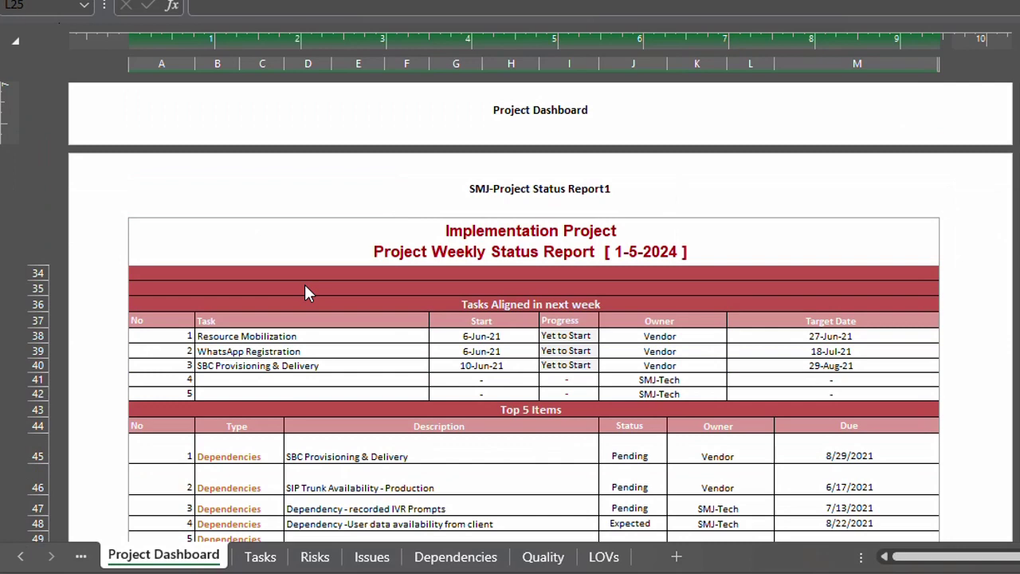
scroll(306, 292, "down", 1)
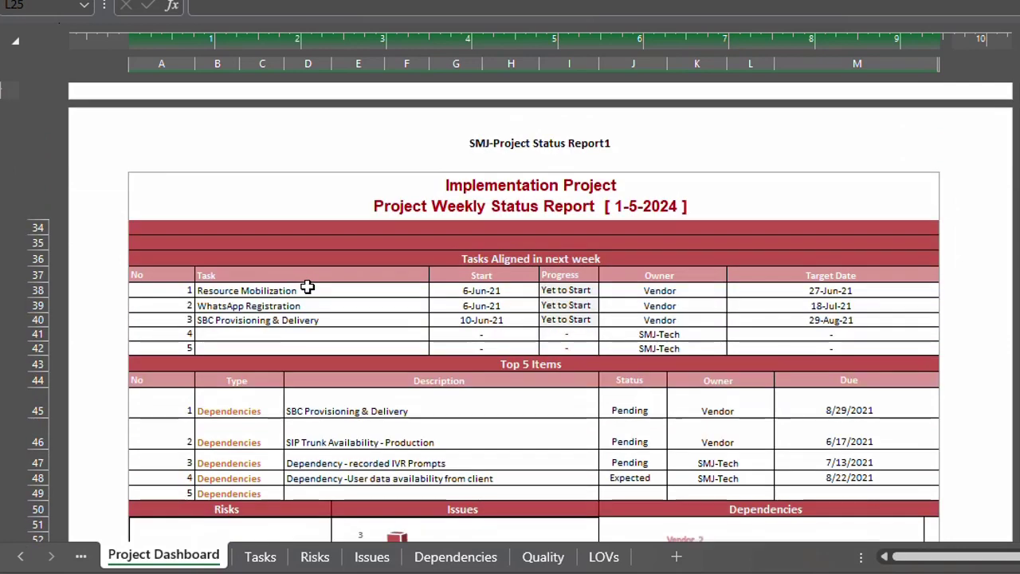
left_click(307, 289)
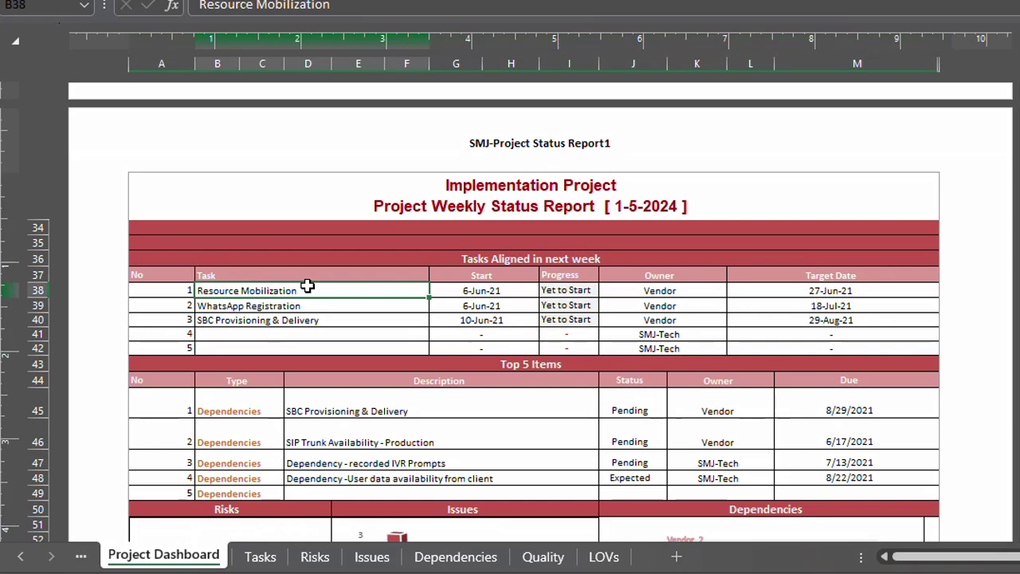
left_click(353, 307)
left_click(351, 324)
left_click(353, 333)
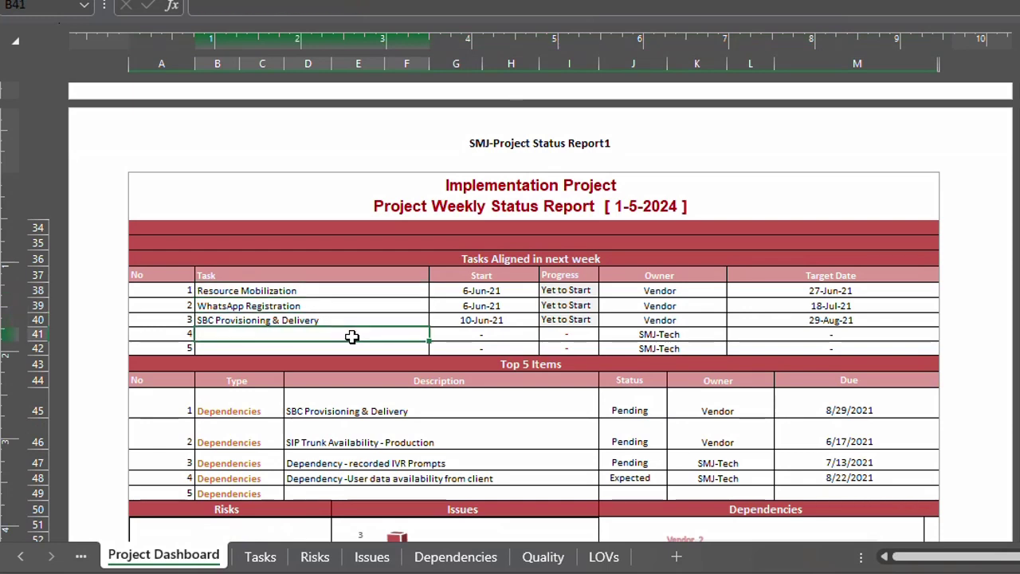
left_click(348, 348)
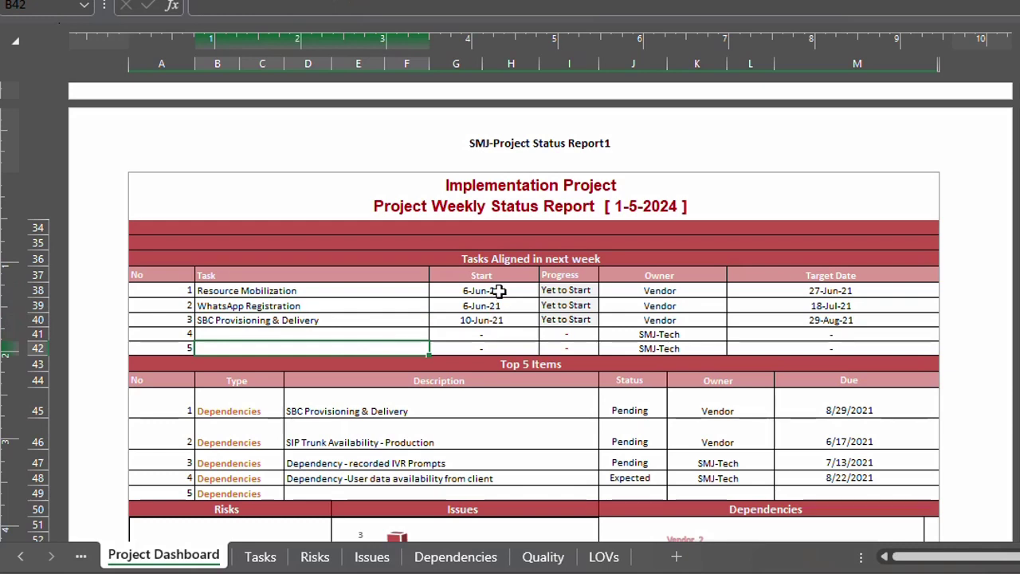
Step: Compare the three tasks listed under Tasks Aligned in next week with the task names on the Tasks sheet
left_click(496, 291)
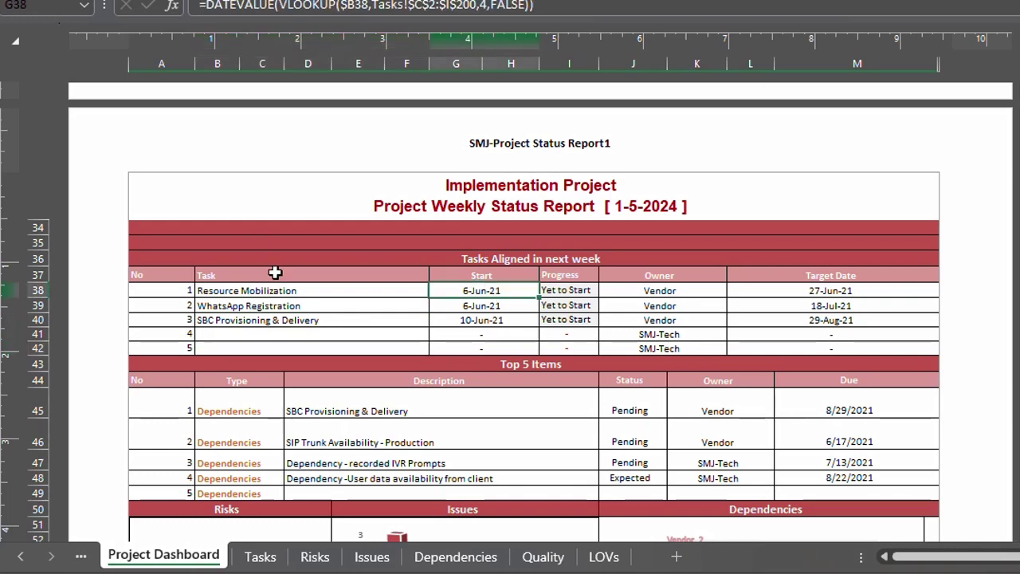
left_click_drag(268, 292, 273, 317)
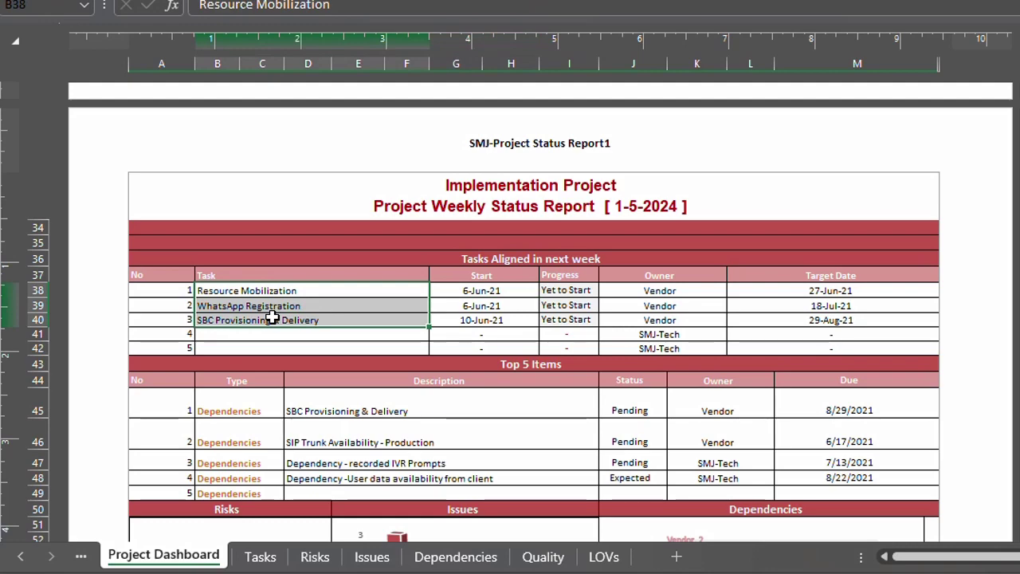
left_click(259, 557)
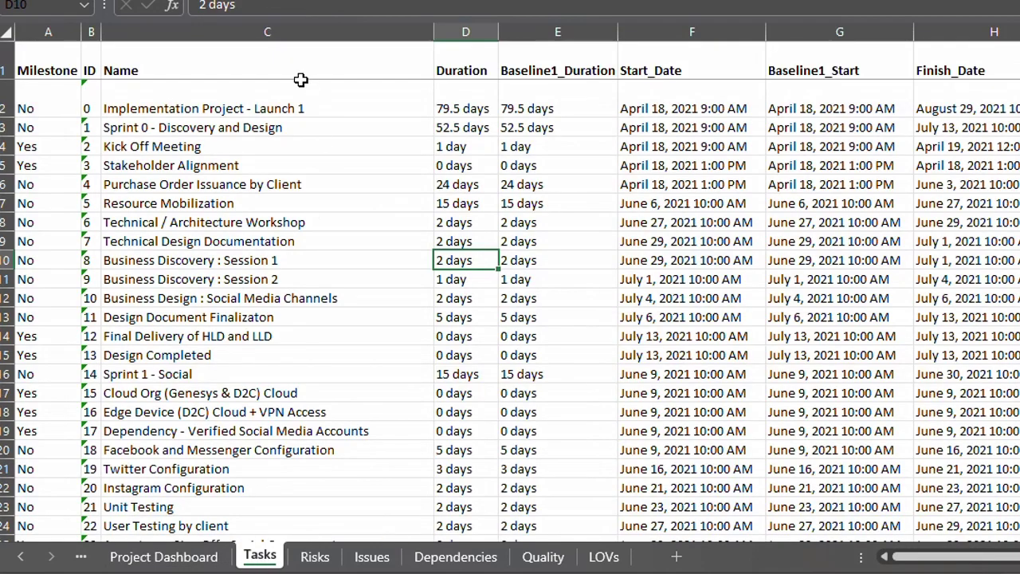
left_click(199, 555)
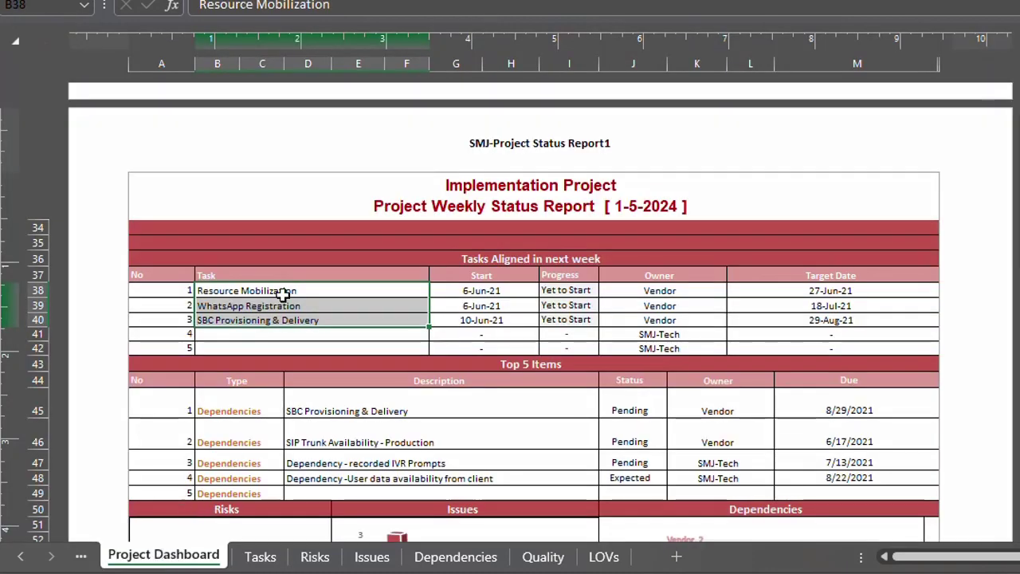
left_click(282, 293)
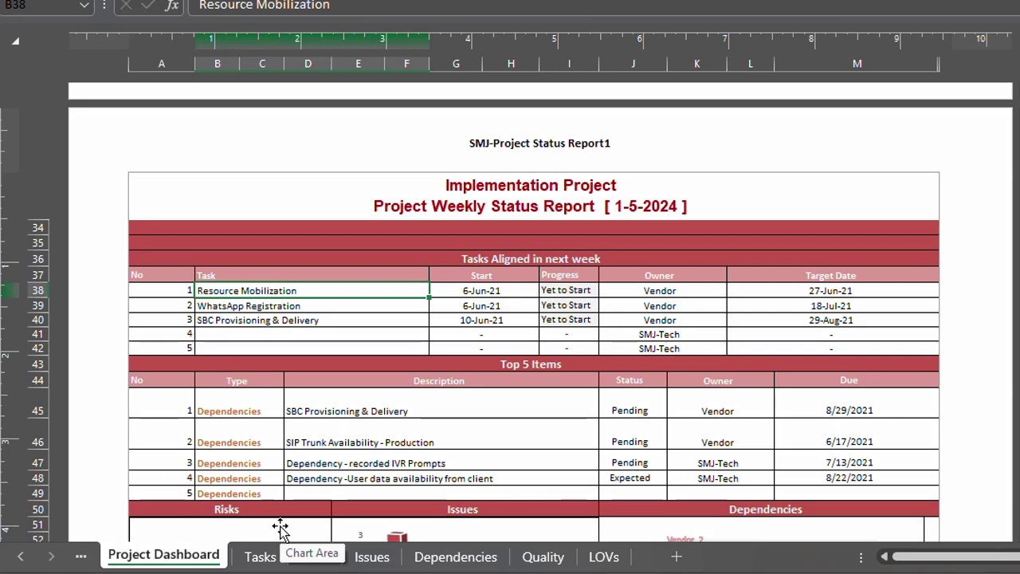
Step: Check the Start date formula of Resource Mobilization in row 38 and the Tasks sheet it looks up
left_click(505, 300)
left_click(505, 290)
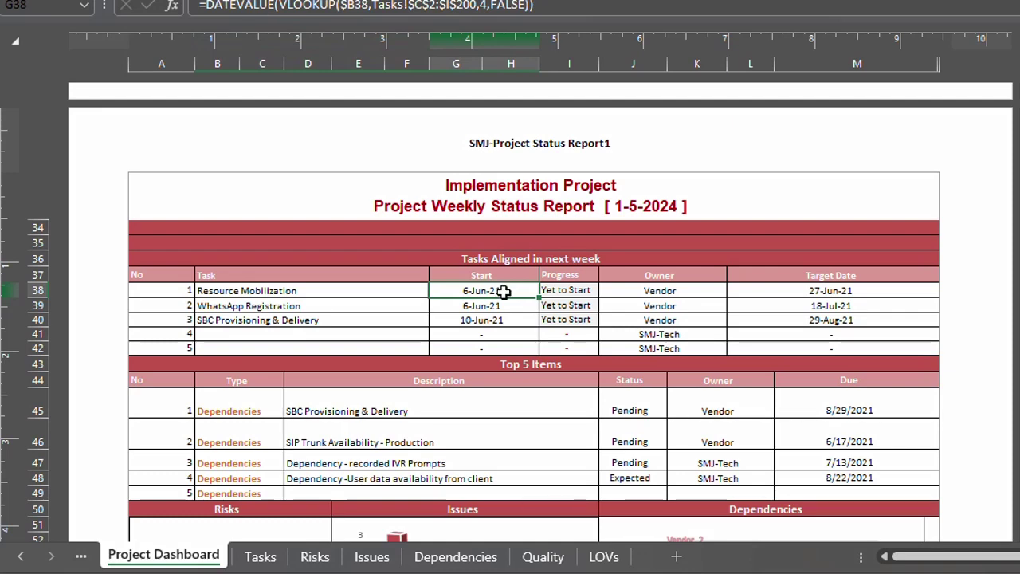
left_click(260, 556)
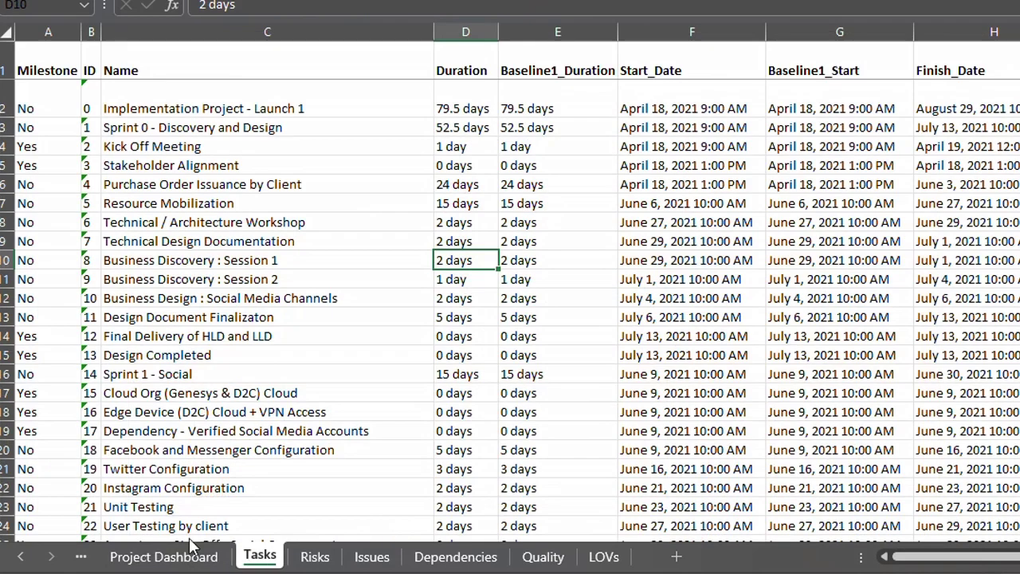
left_click(164, 556)
left_click(262, 555)
left_click(163, 556)
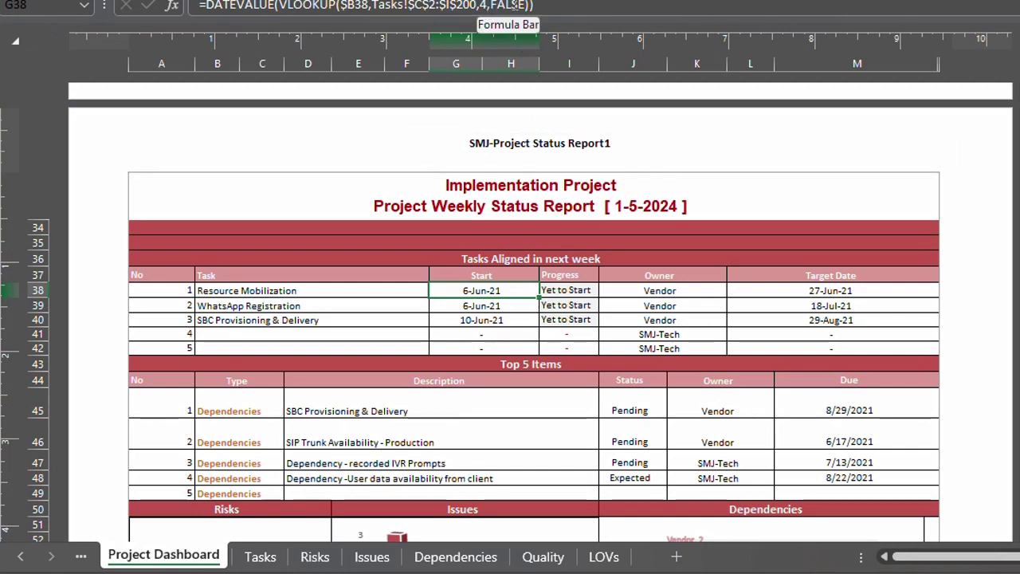
Step: Examine the DATEVALUE and VLOOKUP formula in G38 and compare it with the Start_Date of Resource Mobilization on the Tasks sheet
left_click(281, 5)
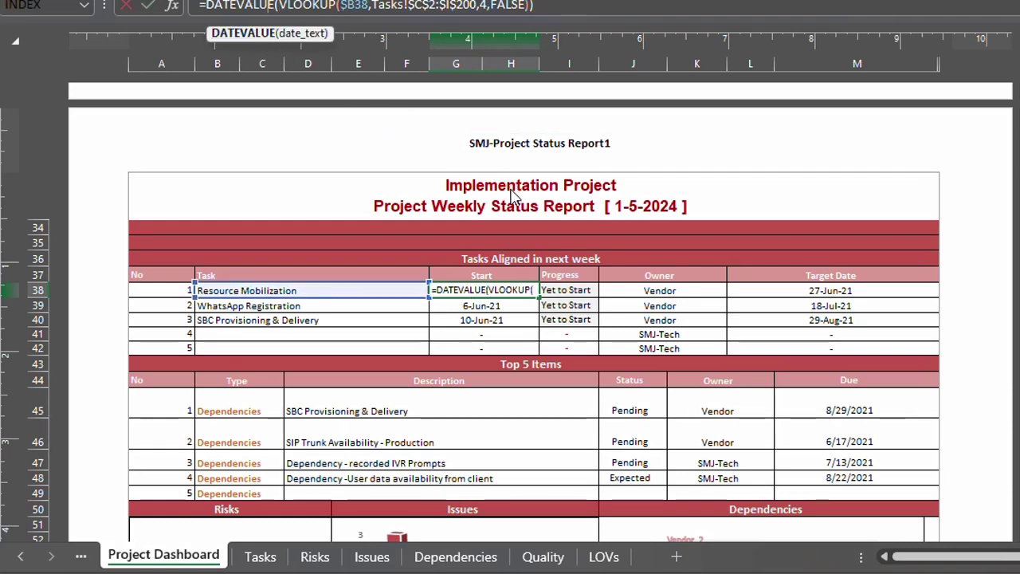
key("Escape")
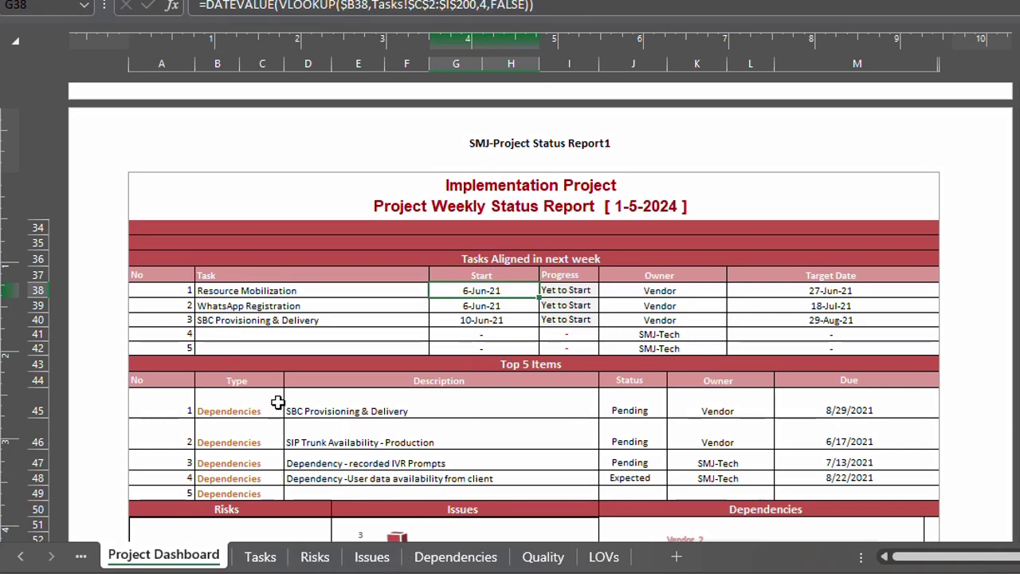
left_click(277, 555)
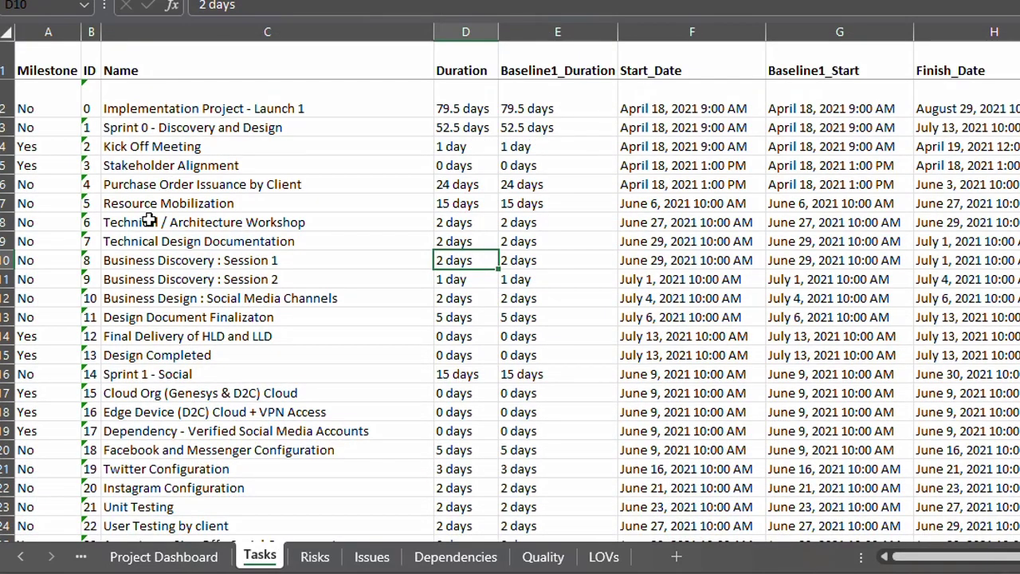
left_click(629, 206)
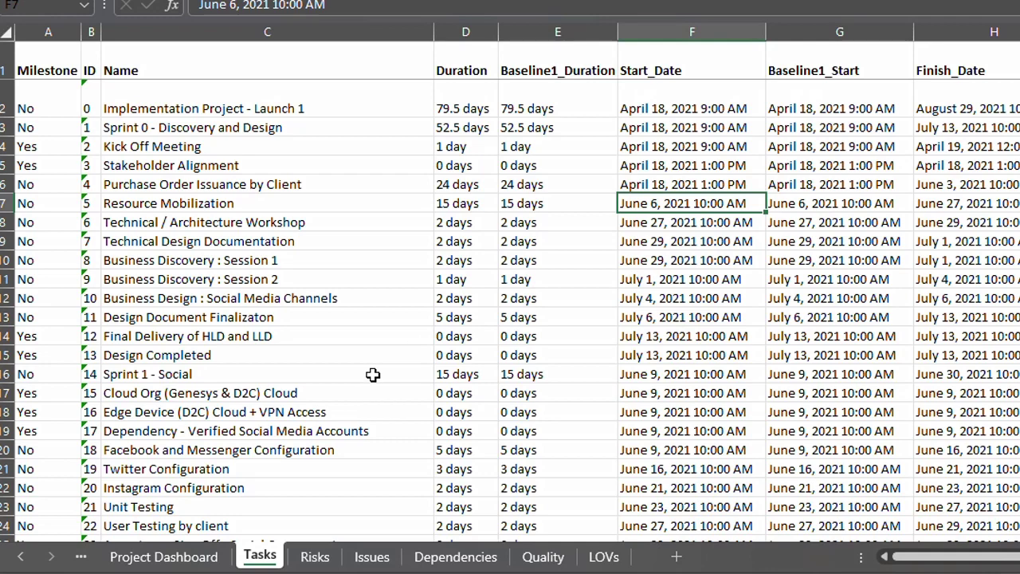
left_click(196, 558)
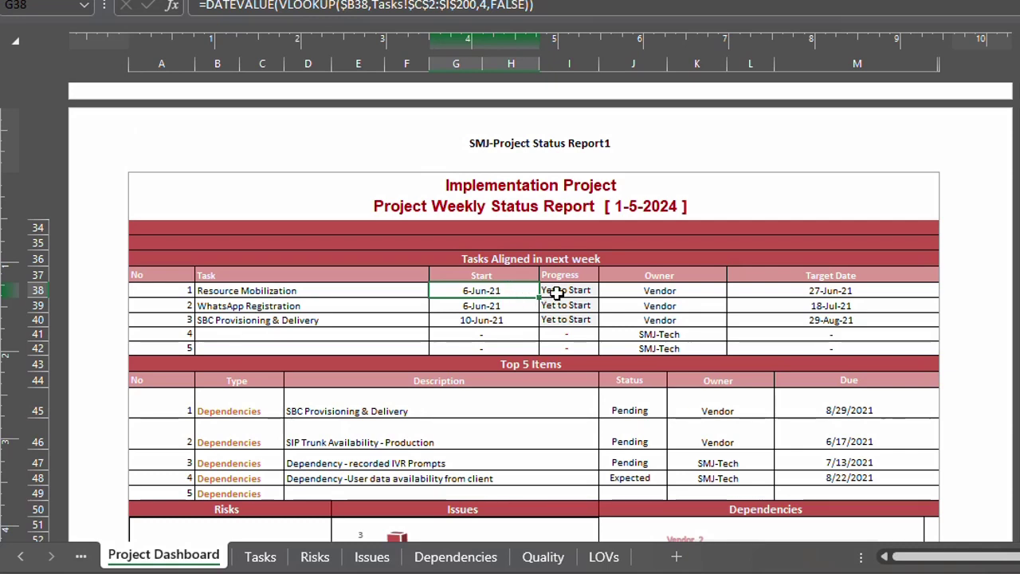
Step: Set the Progress of the Resource Mobilization task in row 38 to In Progress
left_click(555, 291)
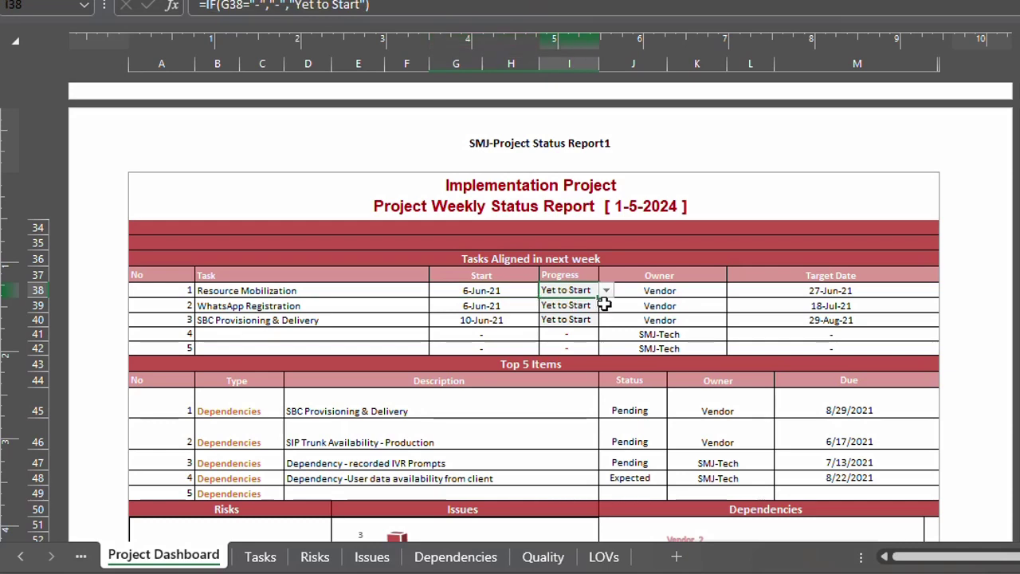
left_click(606, 291)
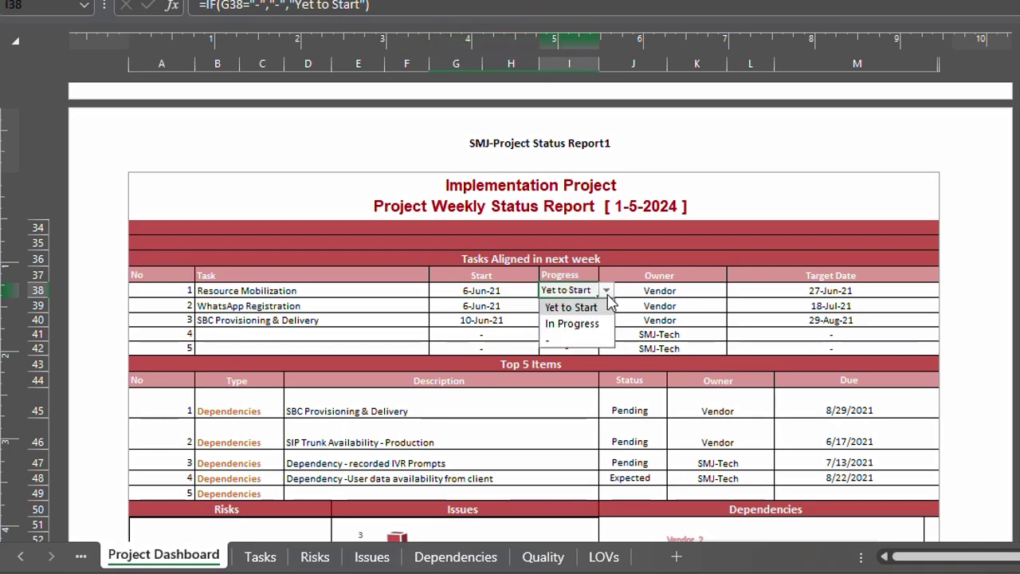
left_click(659, 304)
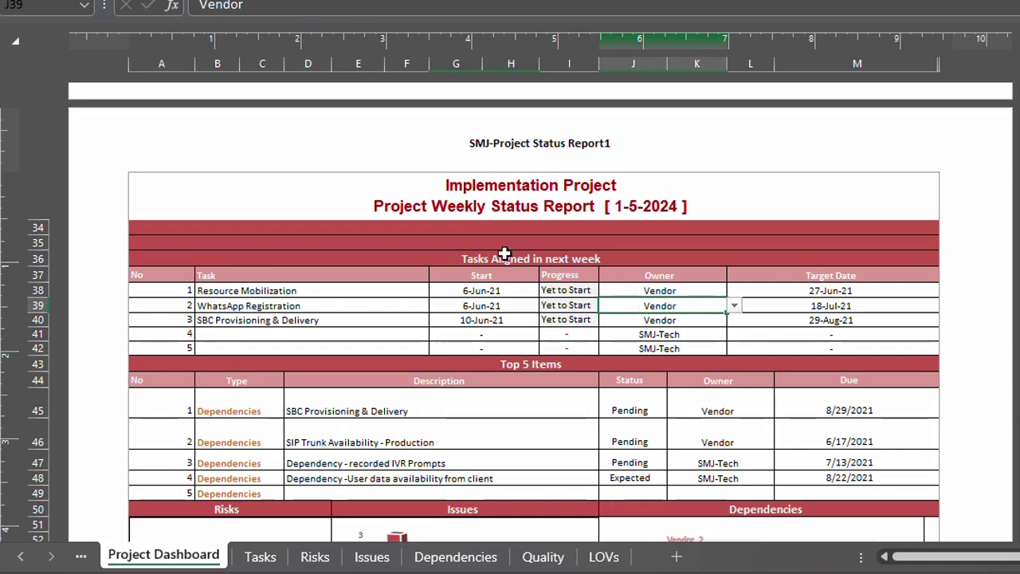
left_click(543, 290)
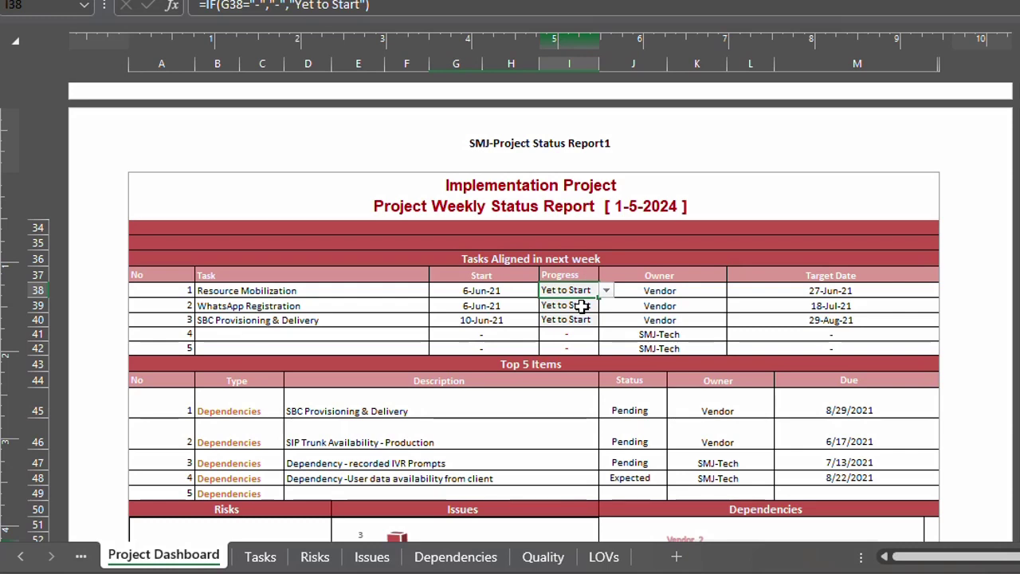
left_click(605, 290)
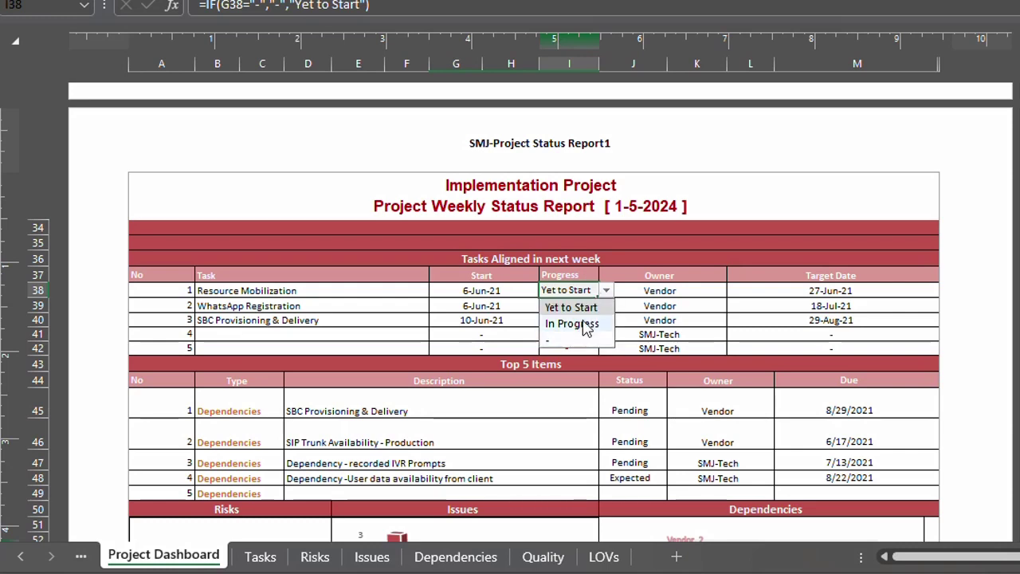
left_click(586, 324)
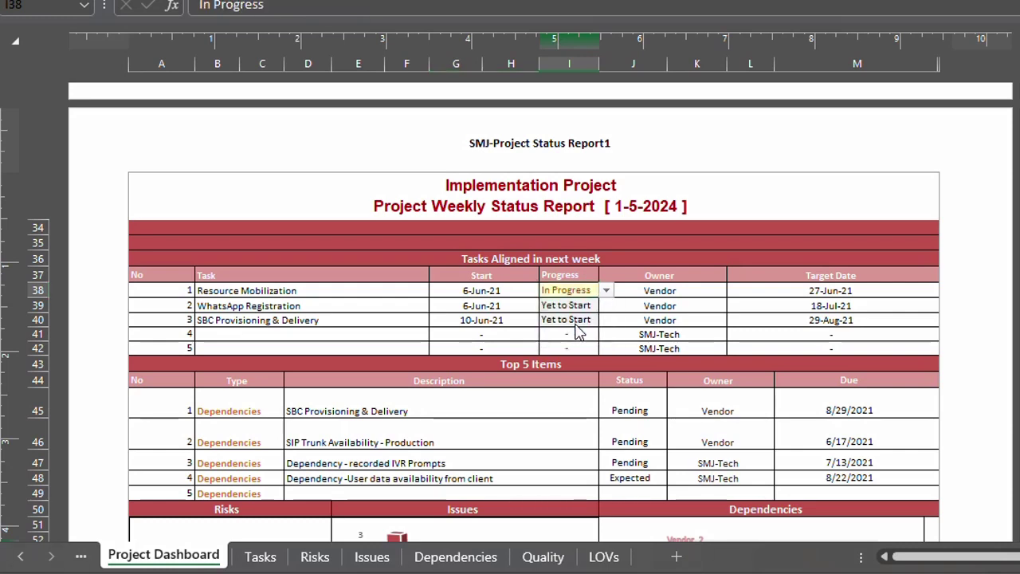
Step: Check the Owner options of Resource Mobilization and compare its Target Date formula with the Finish_Date column on the Tasks sheet
left_click(640, 296)
left_click(731, 293)
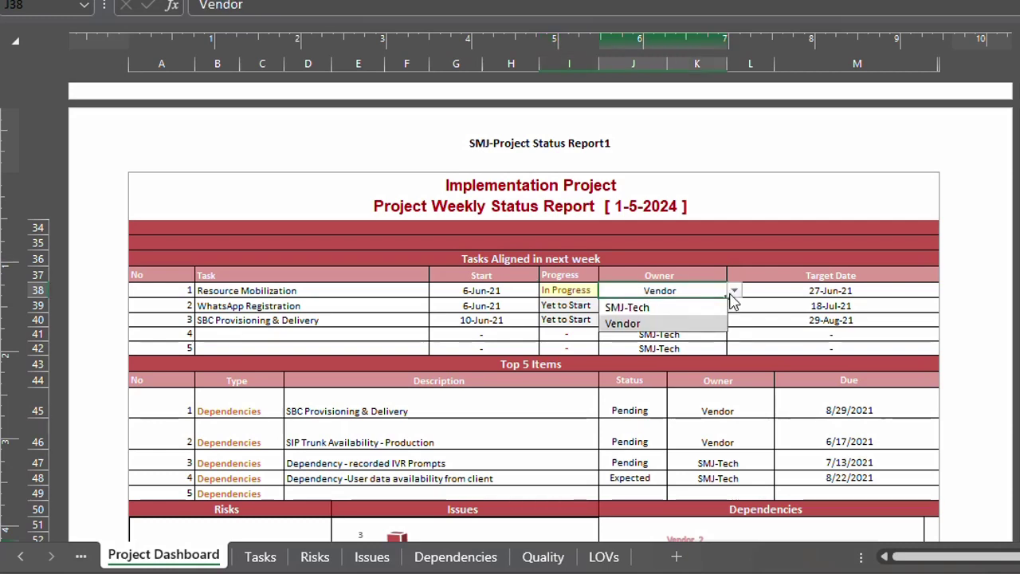
left_click(776, 293)
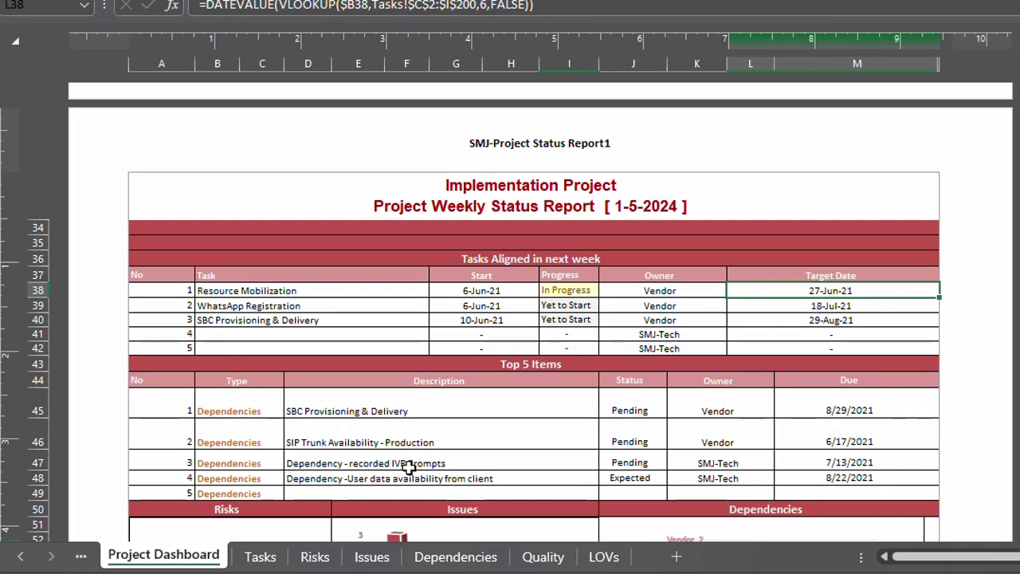
left_click(257, 557)
left_click(996, 204)
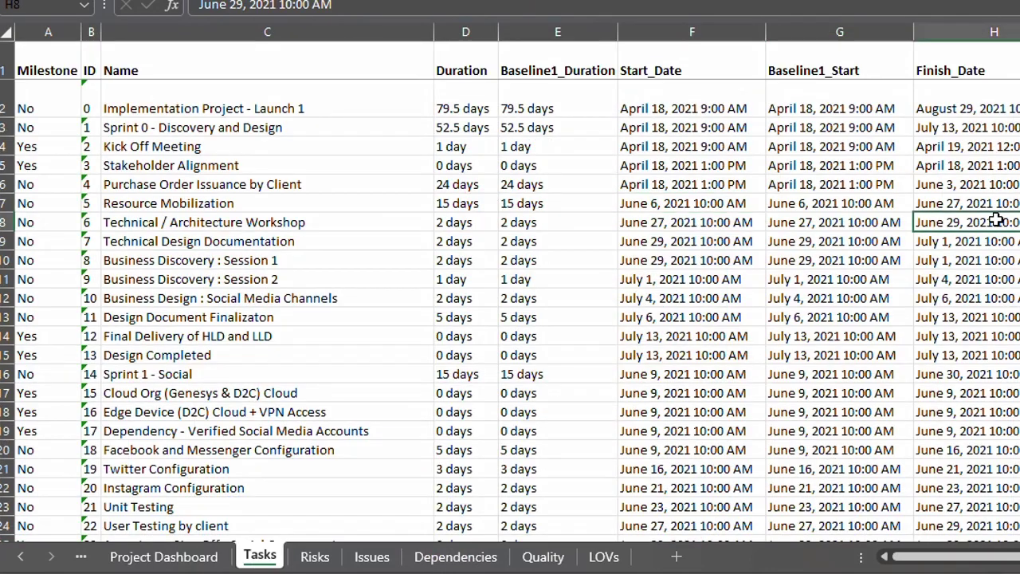
left_click(190, 553)
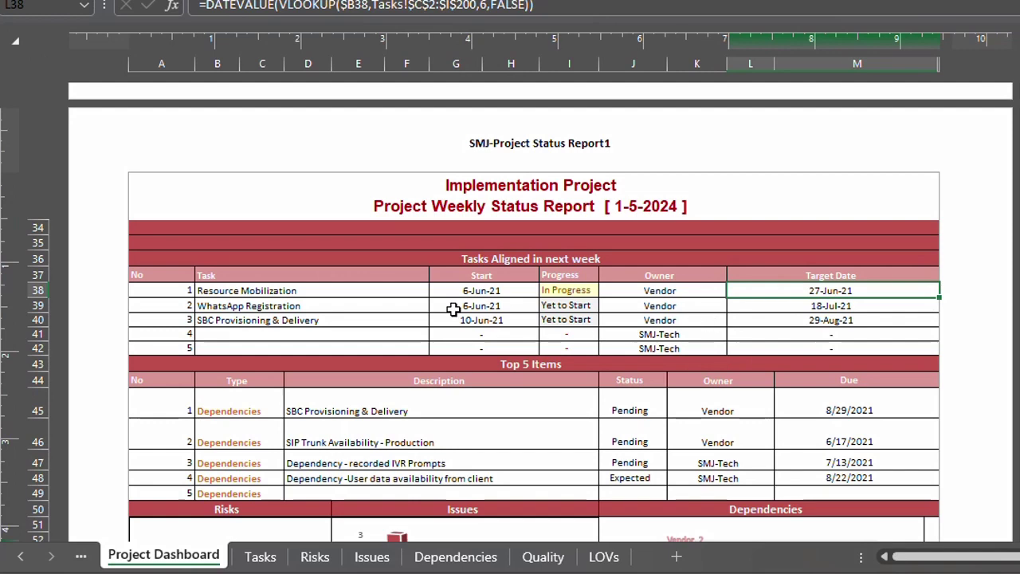
Step: Review the filled and empty Task cells of the Tasks Aligned in next week section
left_click(334, 329)
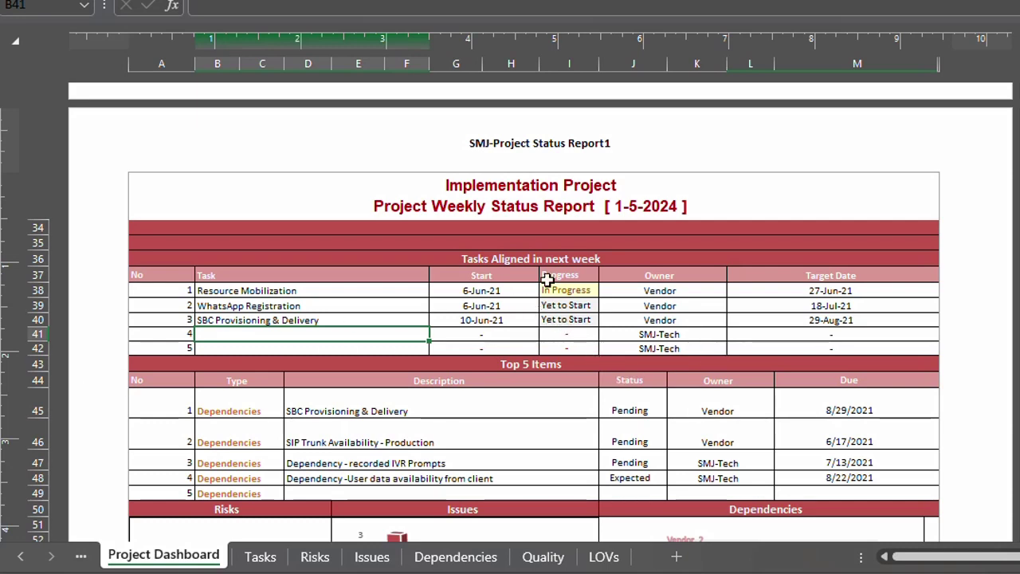
left_click(341, 293)
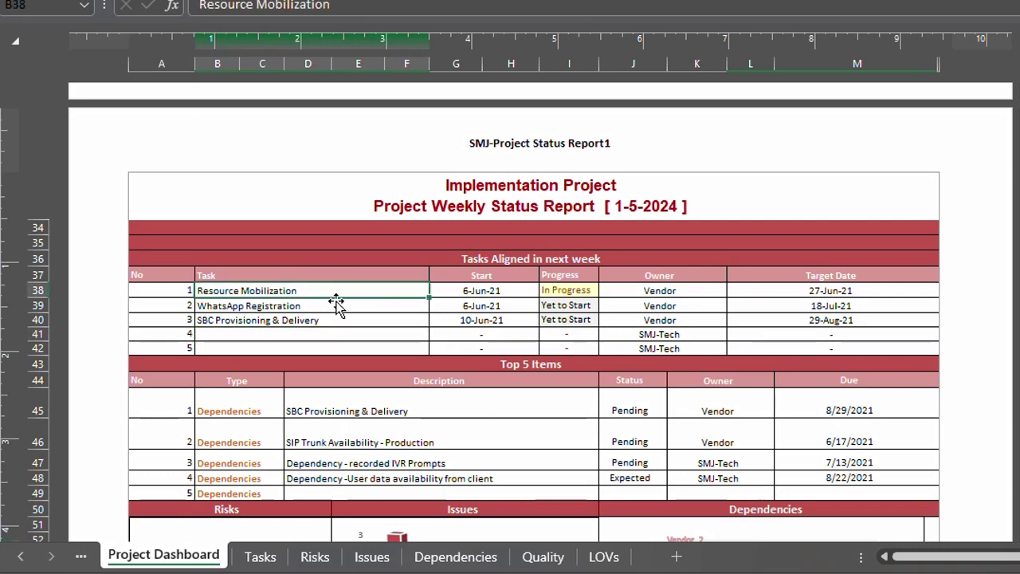
left_click(337, 303)
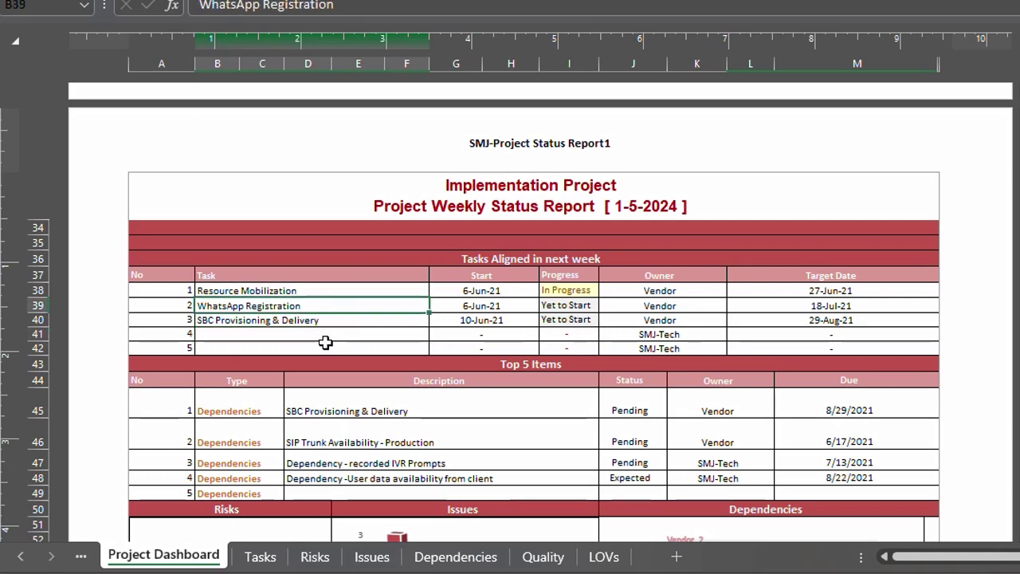
left_click(302, 292)
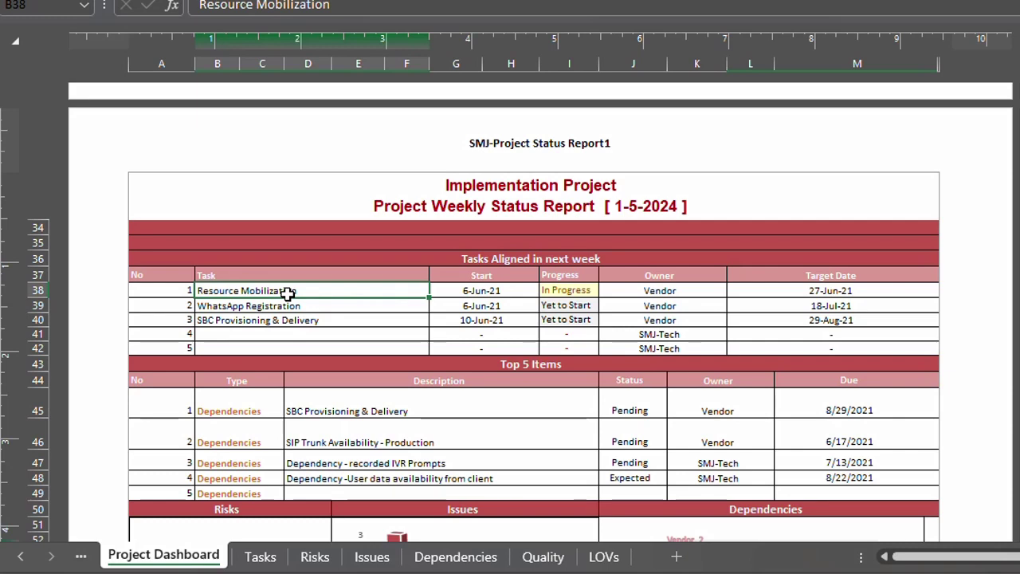
Step: Examine the five rows of the Top 5 Items table and the Type options available for its first item
scroll(287, 295, "down", 1)
scroll(287, 296, "down", 2)
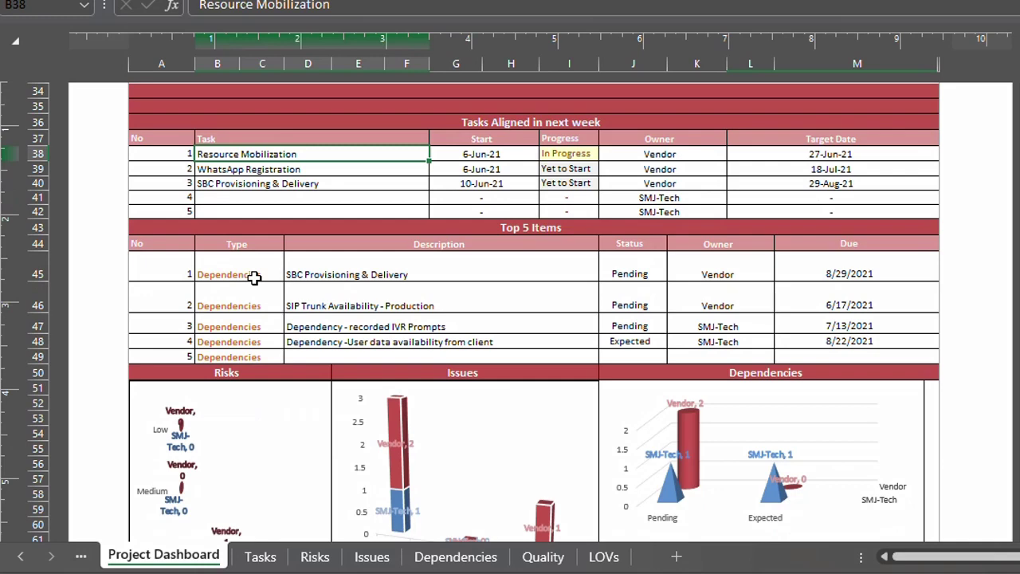
left_click_drag(162, 263, 854, 359)
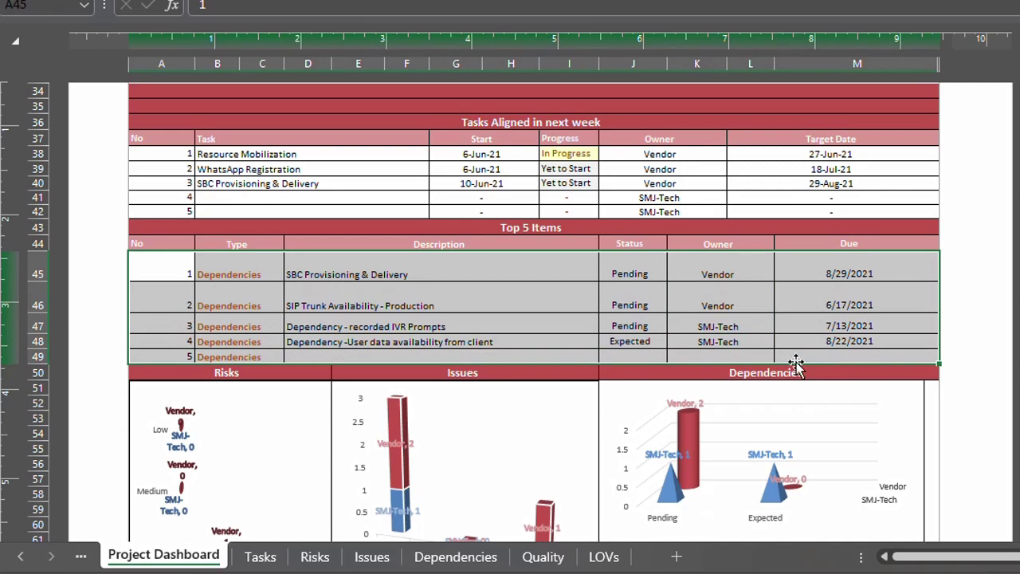
left_click(267, 274)
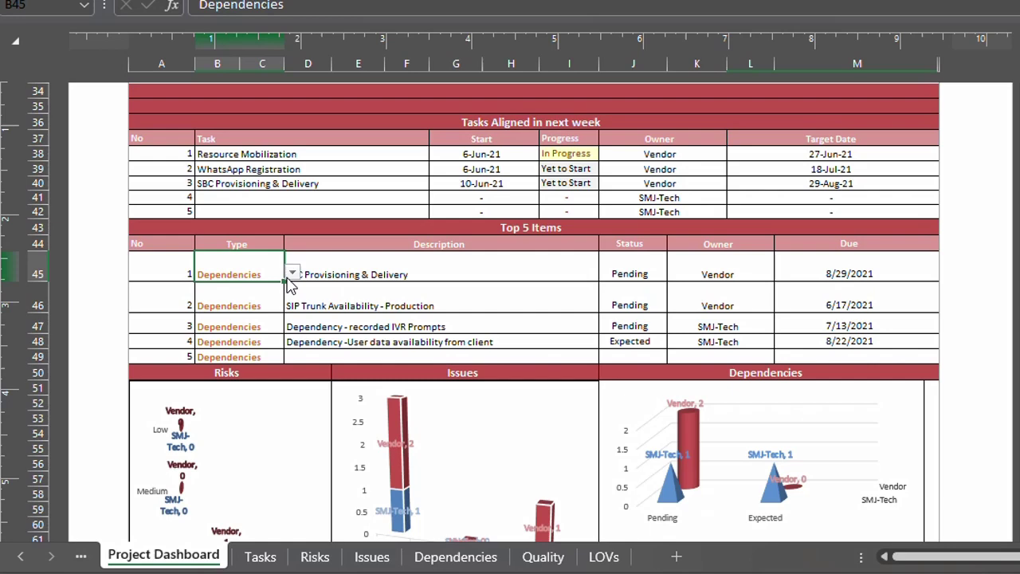
left_click(291, 276)
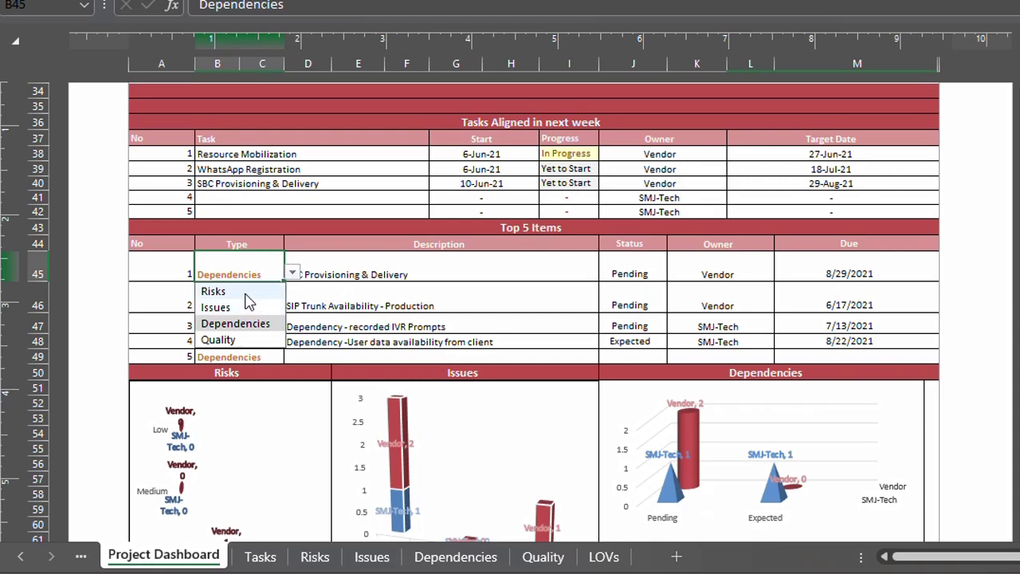
left_click(295, 271)
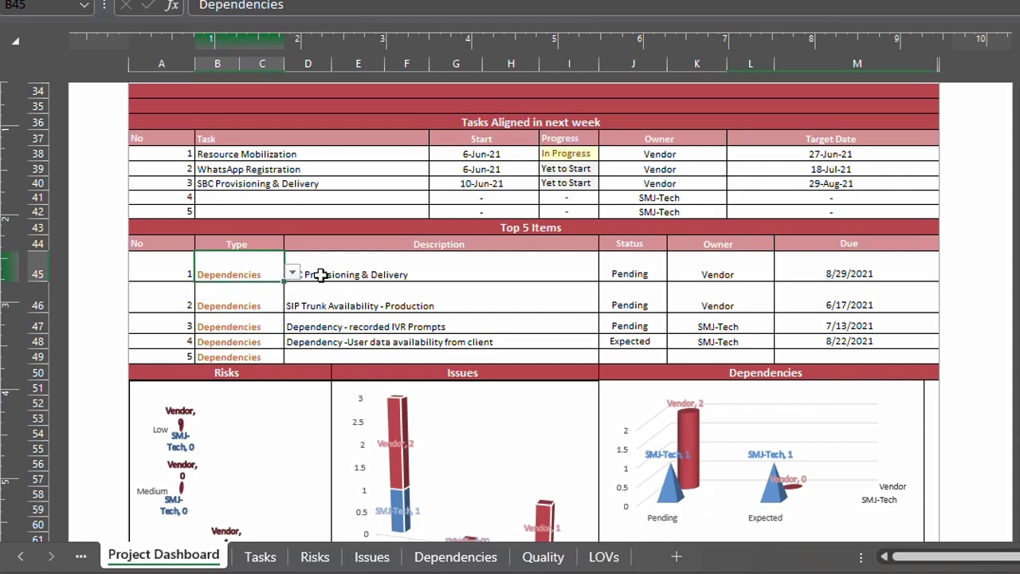
left_click(292, 274)
left_click_drag(292, 274, 248, 274)
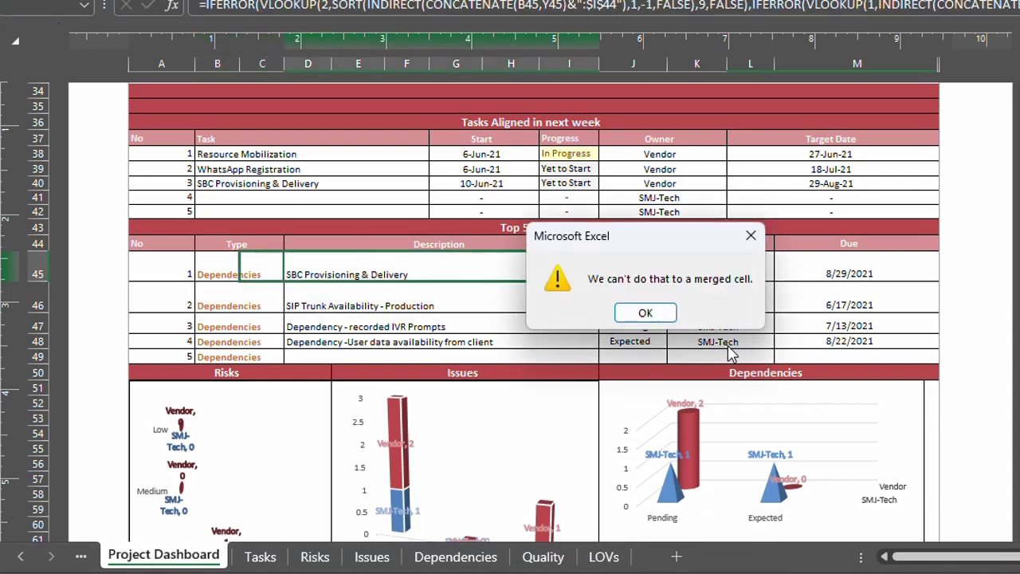
left_click(750, 238)
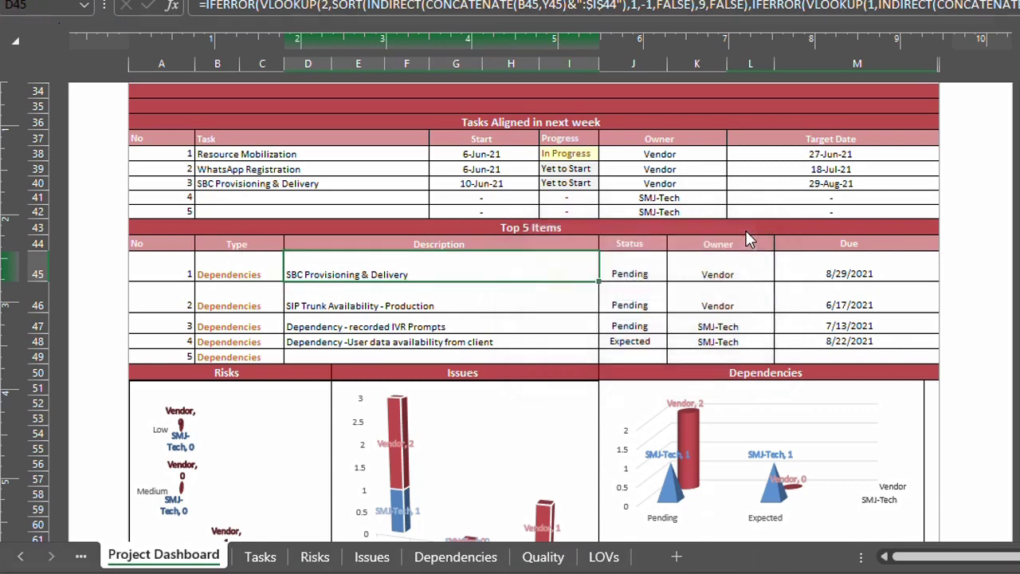
left_click(227, 269)
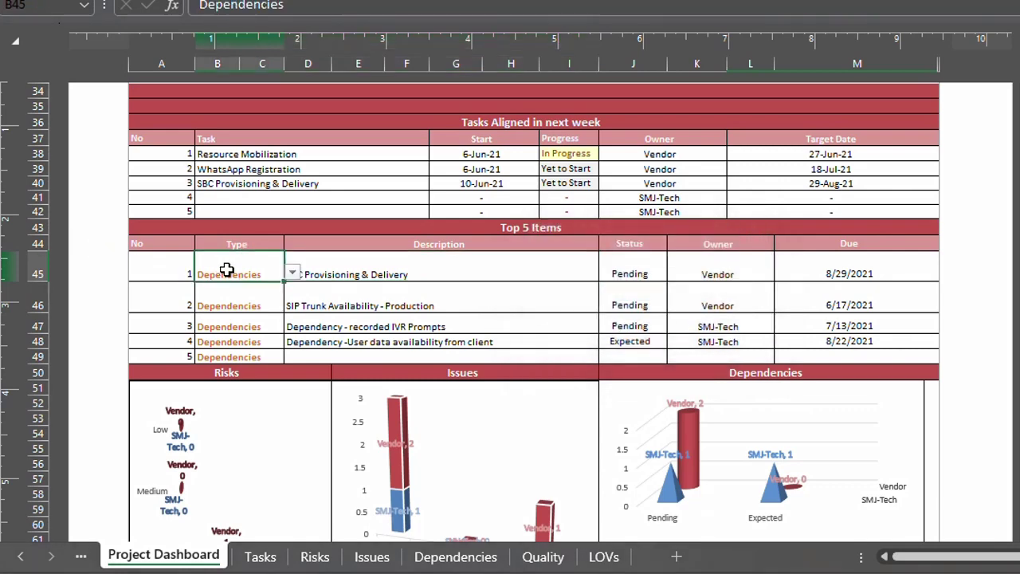
Step: Set the Type of the first Top 5 item to Risks and inspect its Description, Status, Owner and Due formulas
left_click(292, 273)
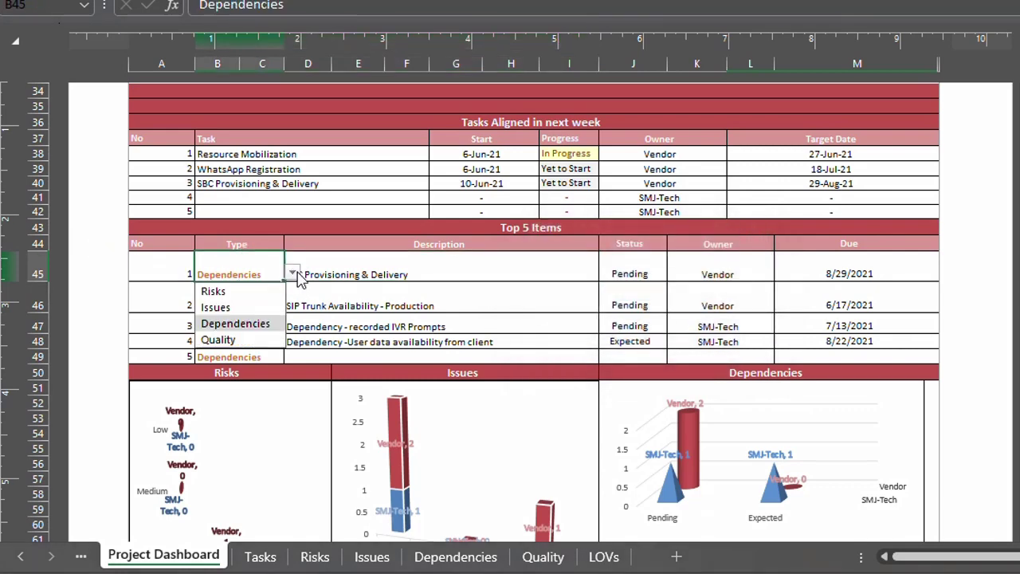
left_click(239, 292)
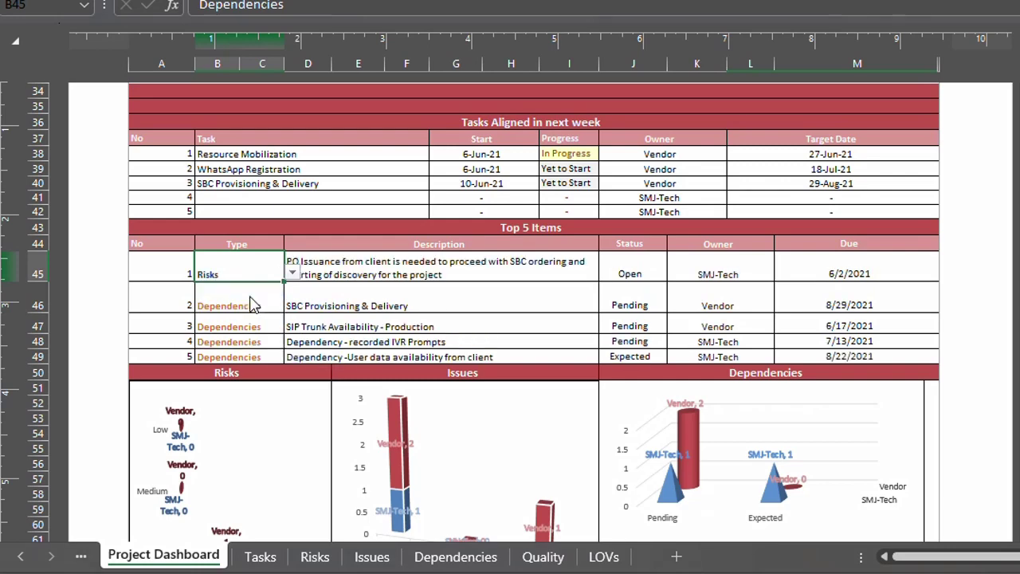
left_click(450, 276)
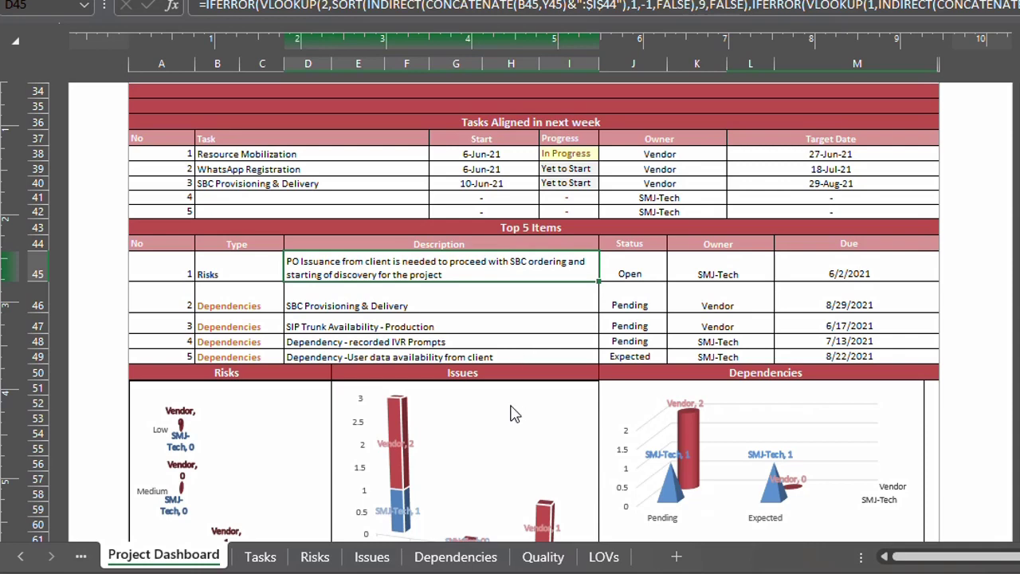
left_click(647, 280)
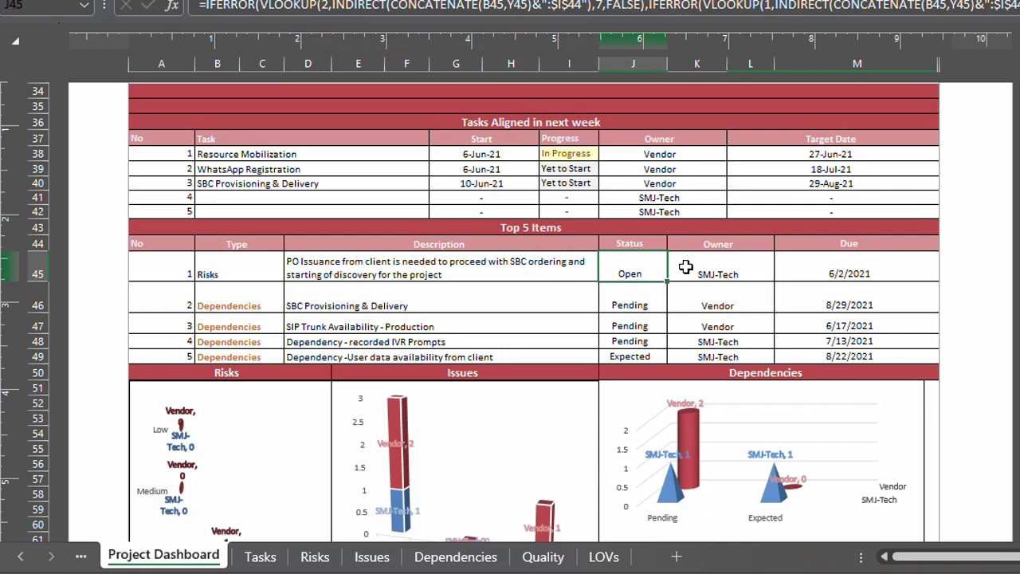
left_click(686, 268)
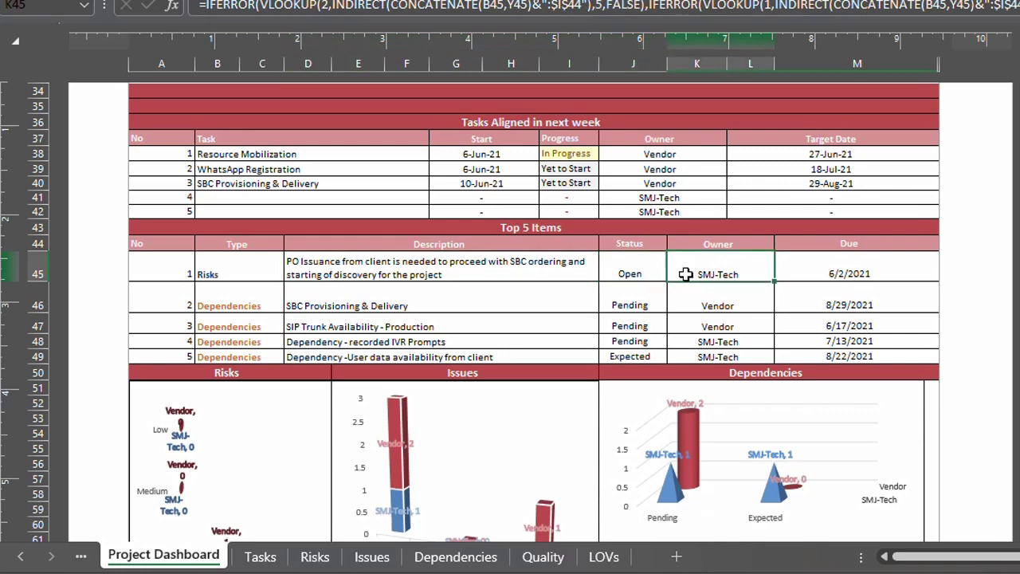
left_click(856, 268)
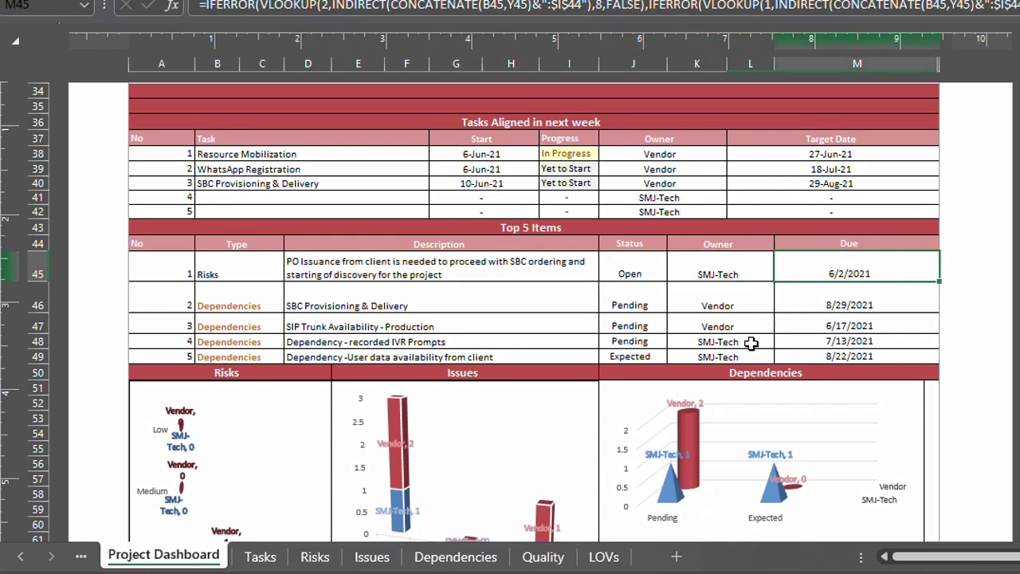
Step: Hide helper column A on the Risks sheet
left_click(316, 557)
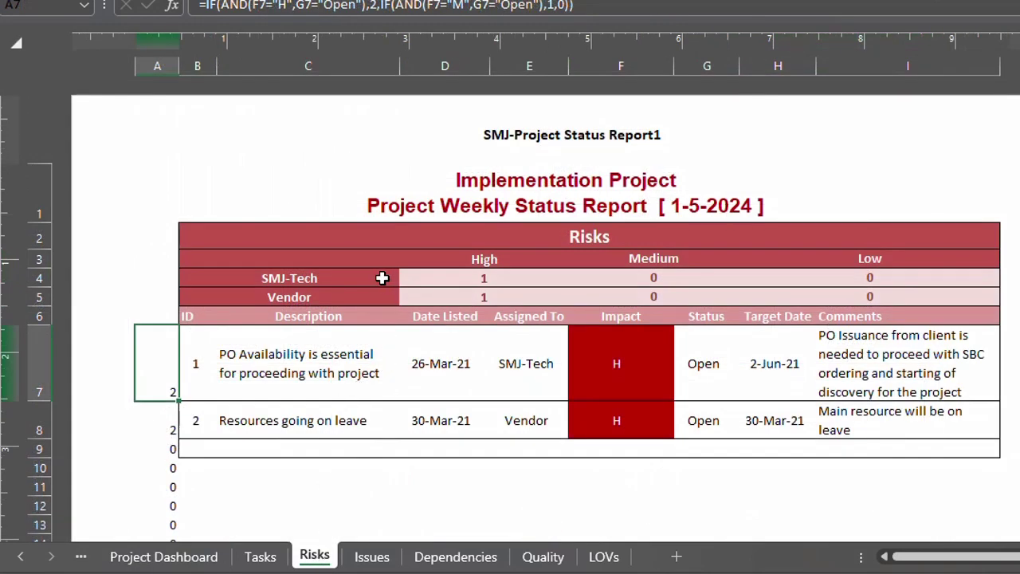
left_click(318, 356)
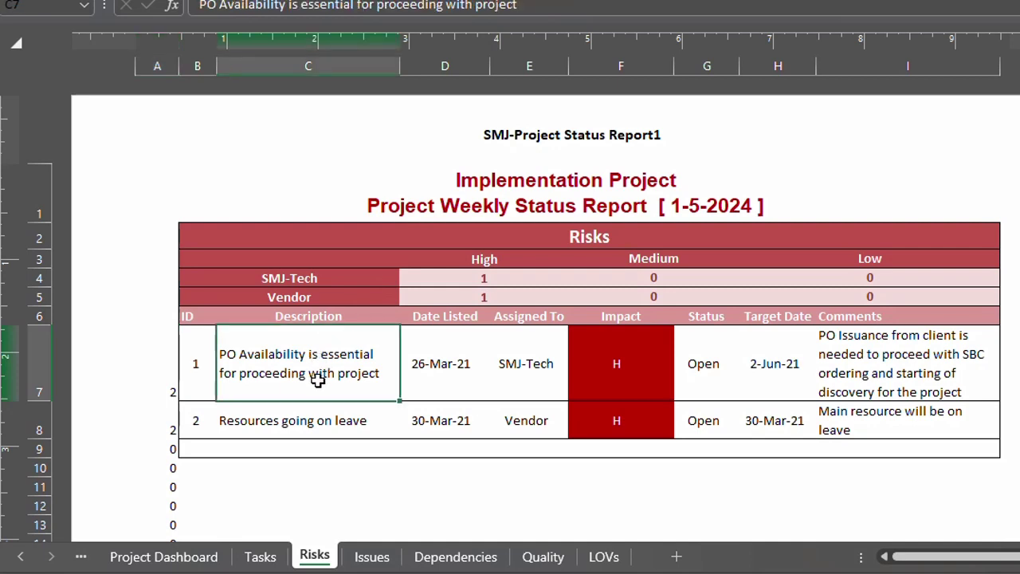
left_click(171, 66)
right_click(171, 66)
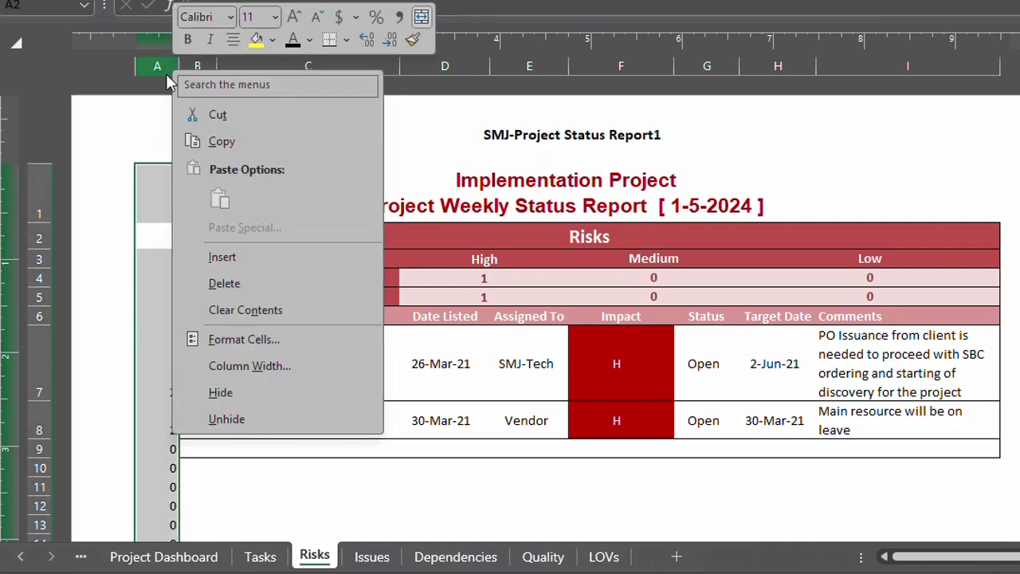
left_click(224, 393)
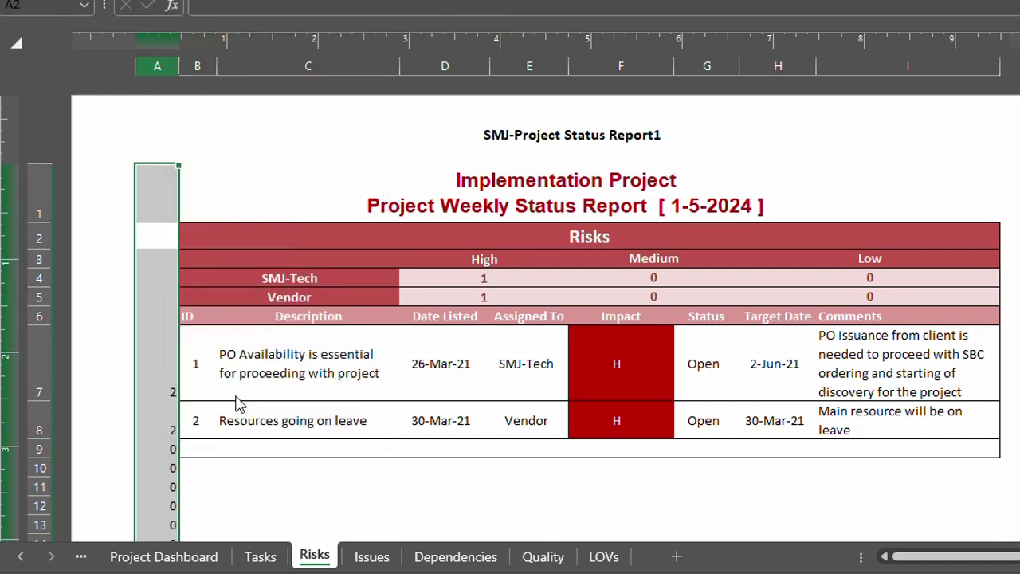
Step: Review the Description, Date Listed, Assigned To, Impact, Status, Target Date and Comments of the first risk on the Risks sheet
left_click(266, 353)
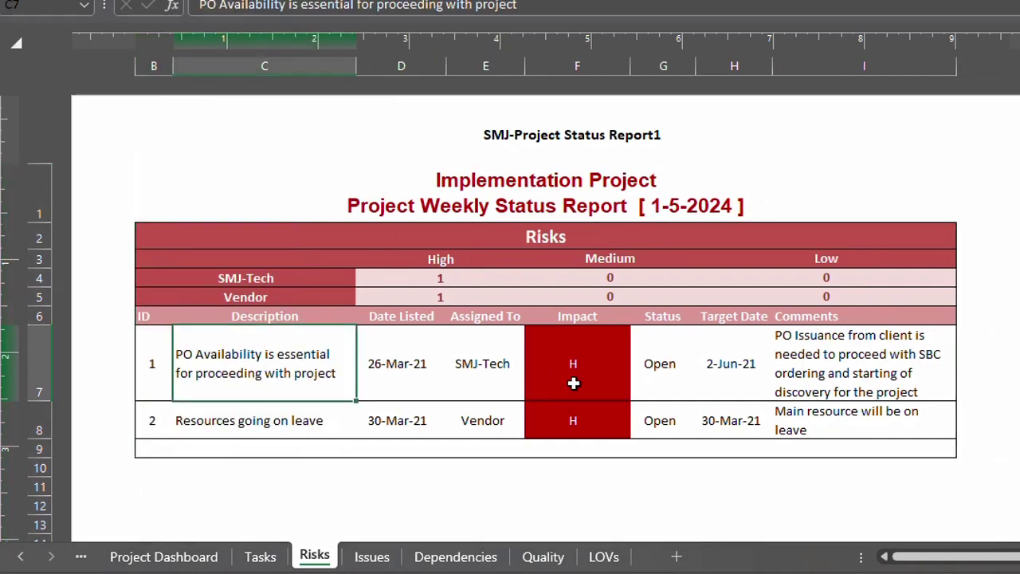
left_click(416, 381)
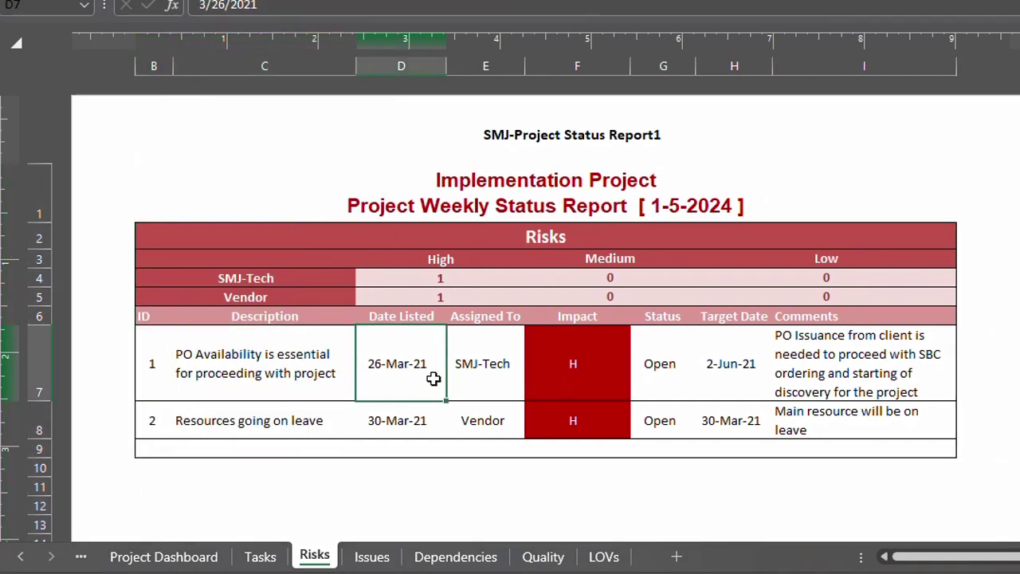
left_click(488, 372)
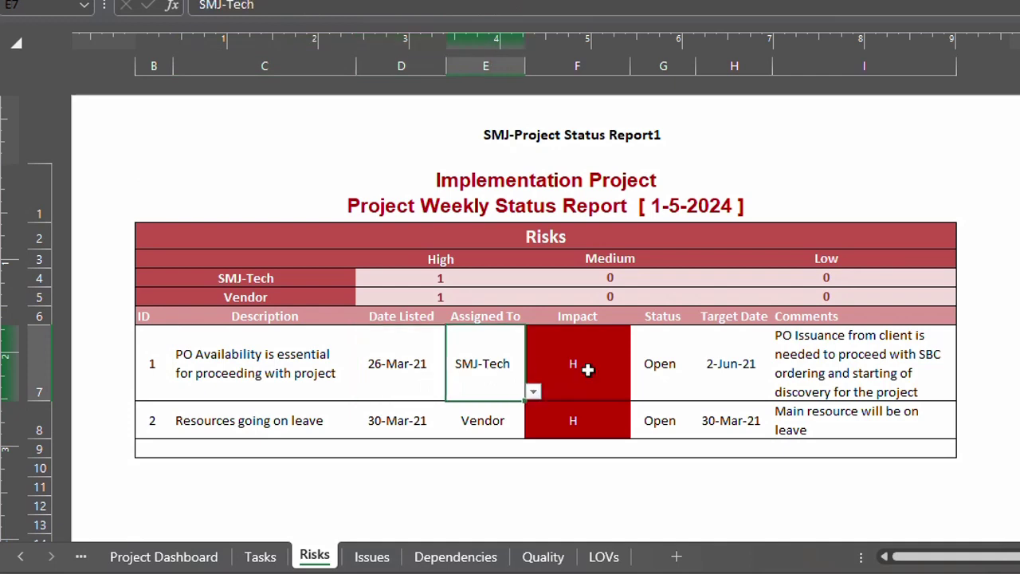
left_click(627, 397)
left_click(681, 373)
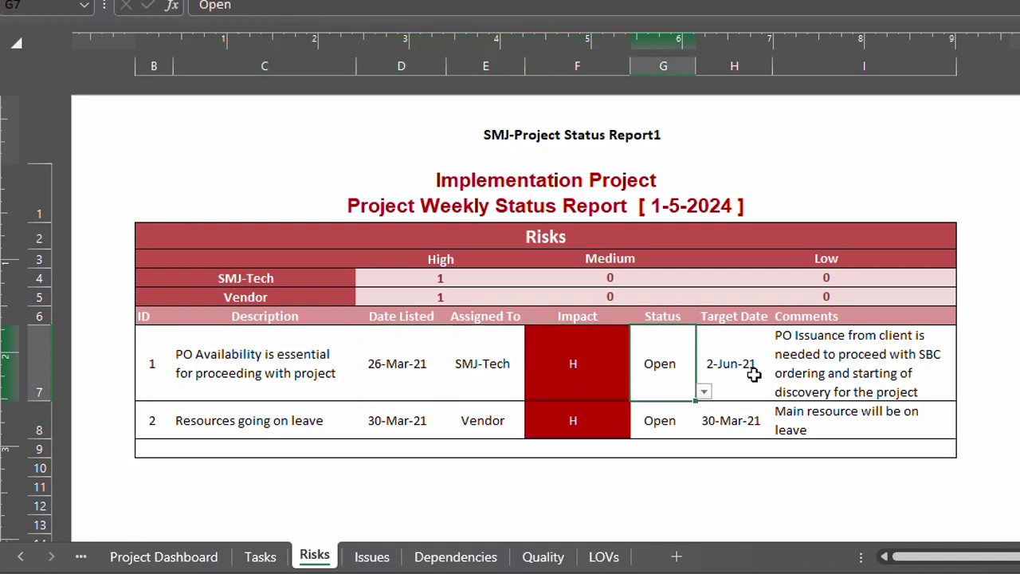
left_click(798, 373)
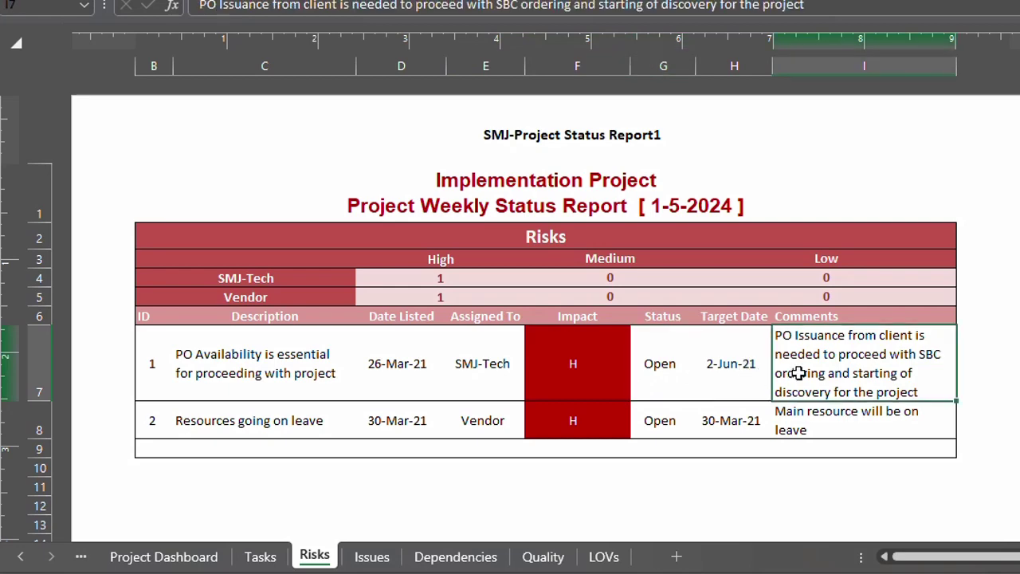
left_click(674, 356)
left_click(737, 377)
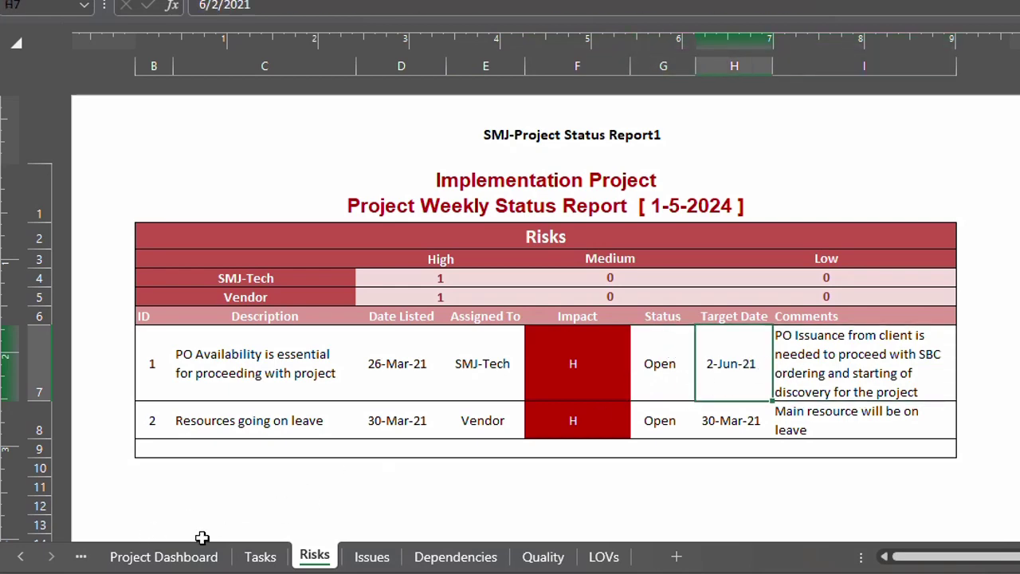
Step: Set the Type of the second Top 5 item on the Project Dashboard to Risks and check its Description formula
left_click(216, 560)
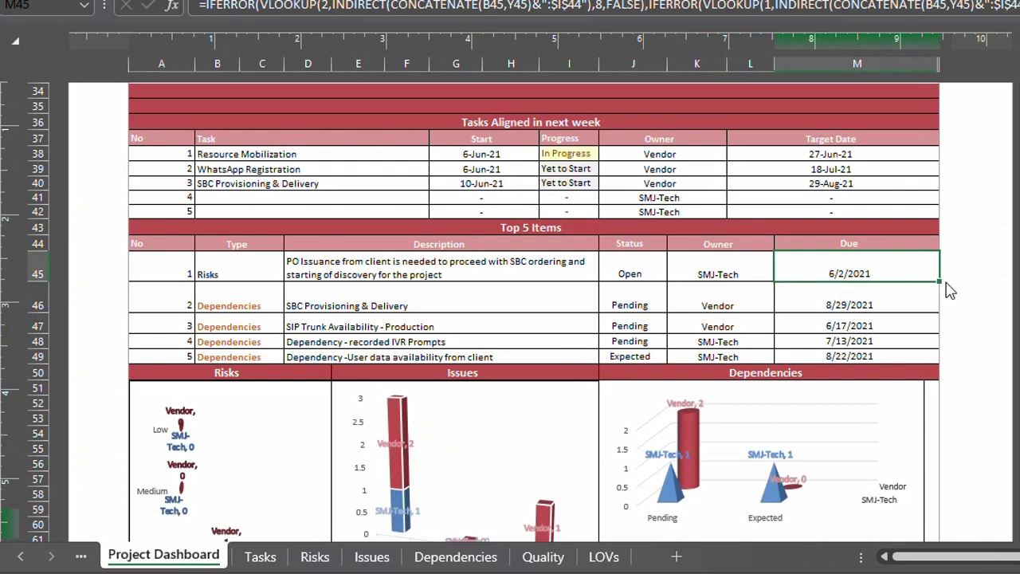
left_click(253, 305)
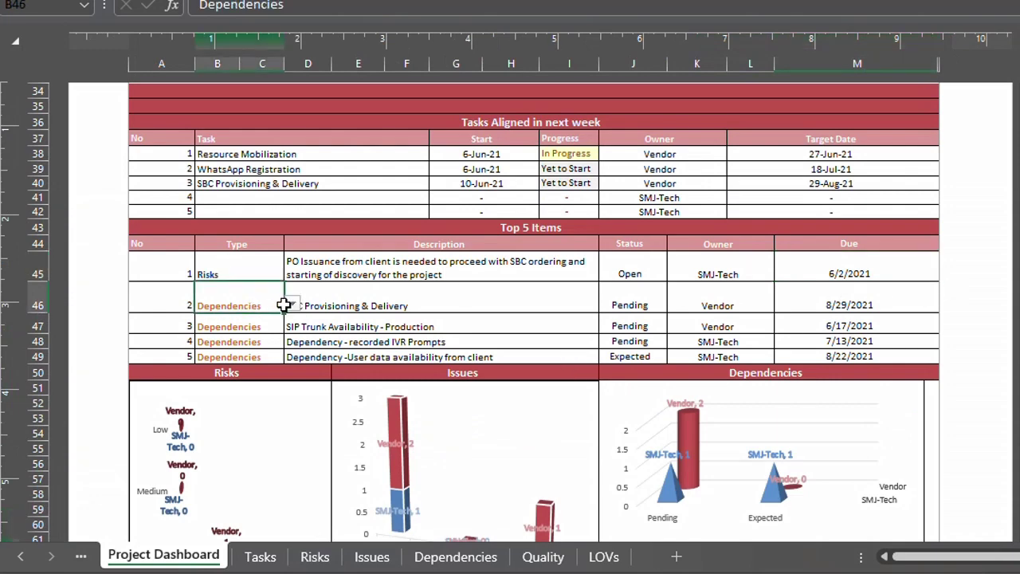
left_click(292, 306)
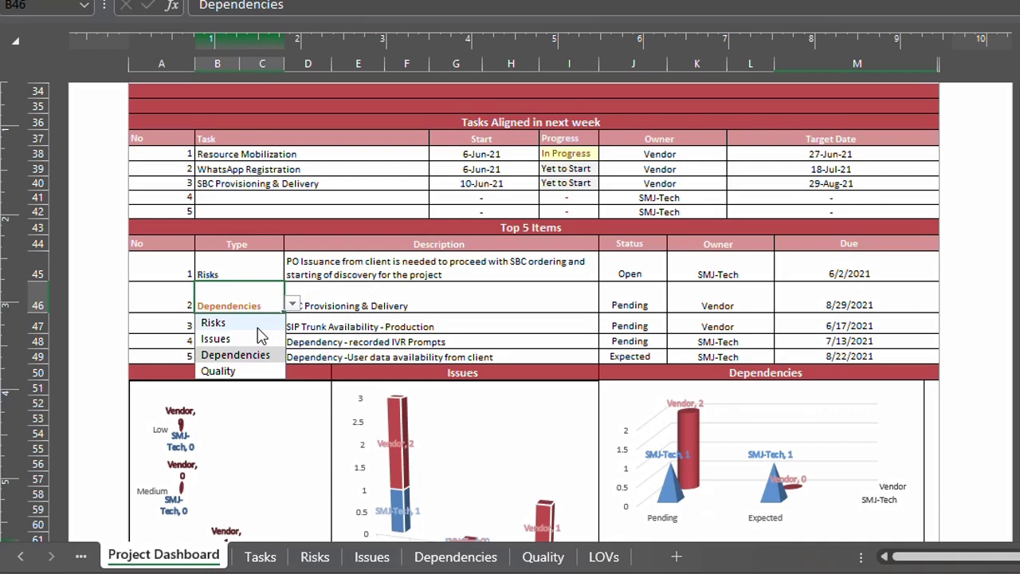
left_click(259, 326)
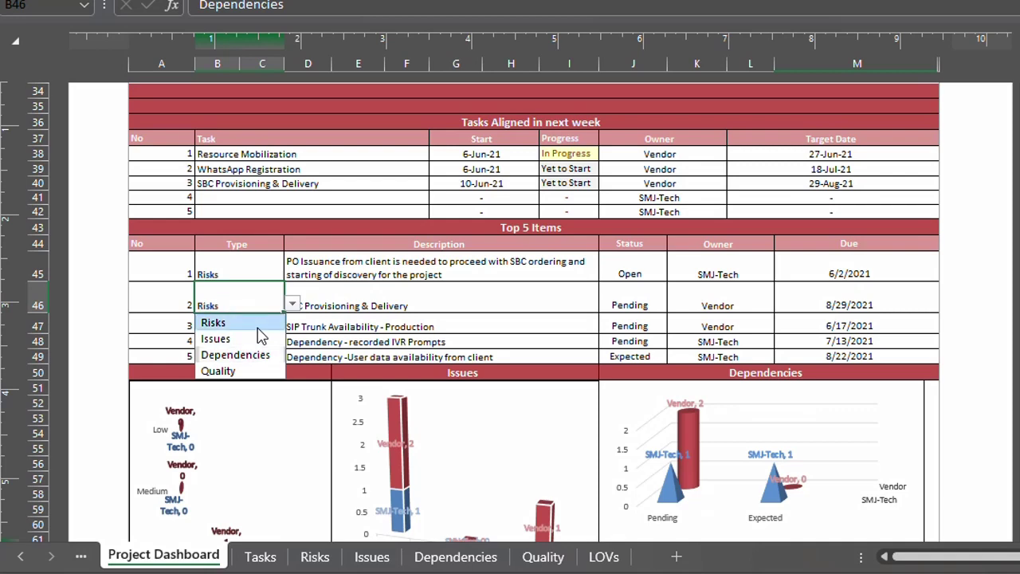
left_click(410, 330)
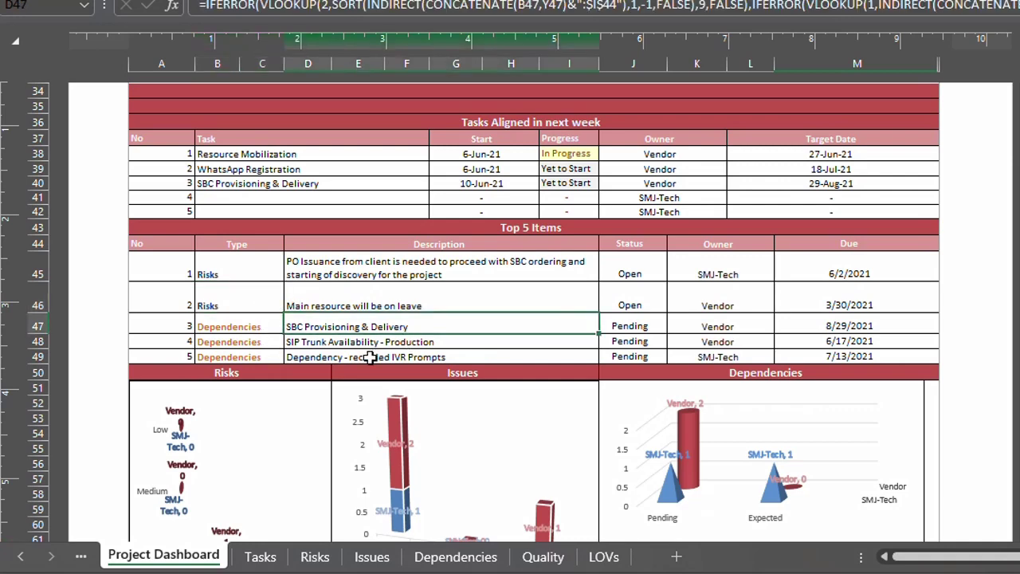
left_click(324, 294)
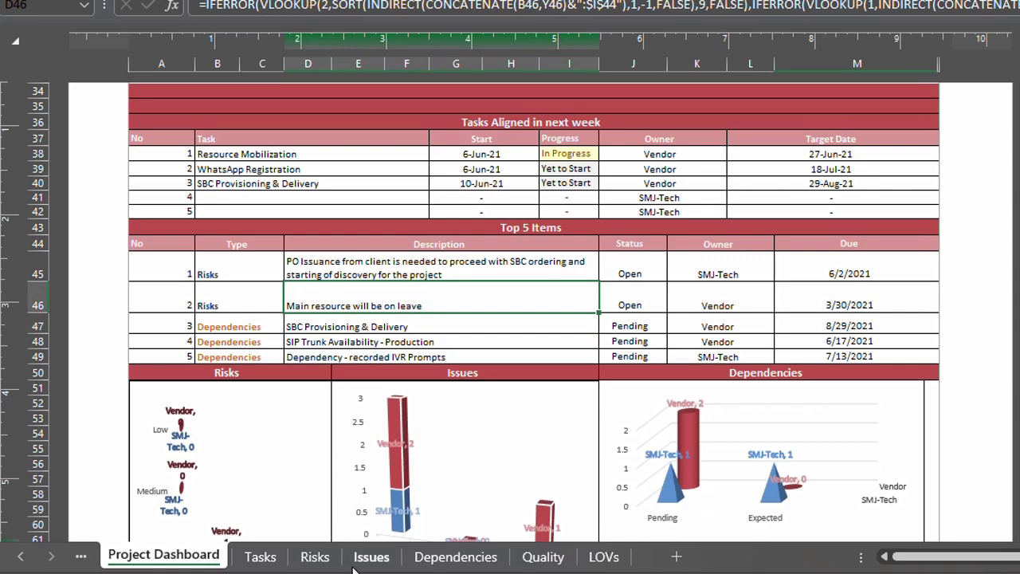
Step: Compare the second Top 5 item with the "Resources going on leave" entry on the Risks sheet
left_click(313, 556)
left_click(218, 416)
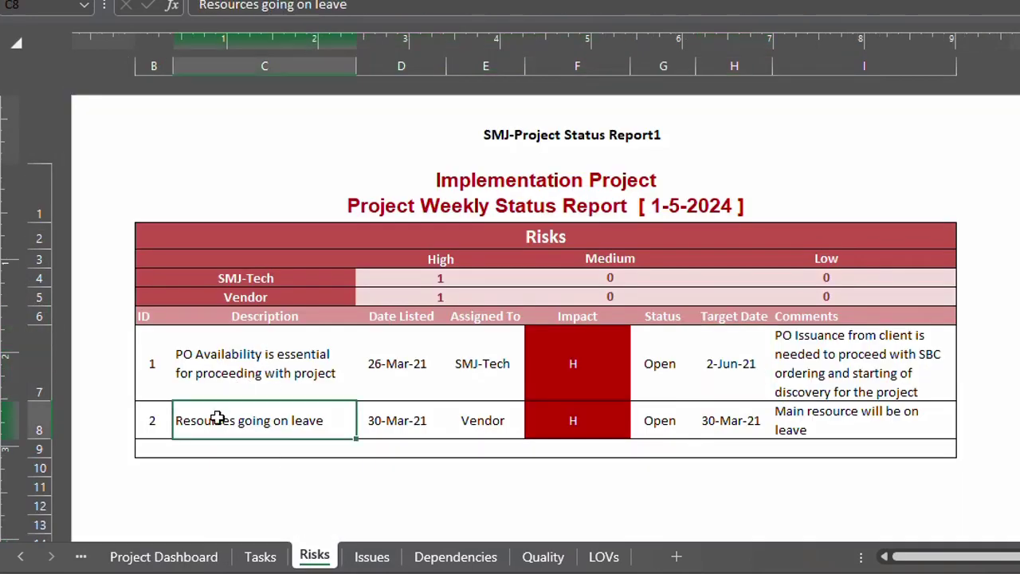
left_click(400, 421)
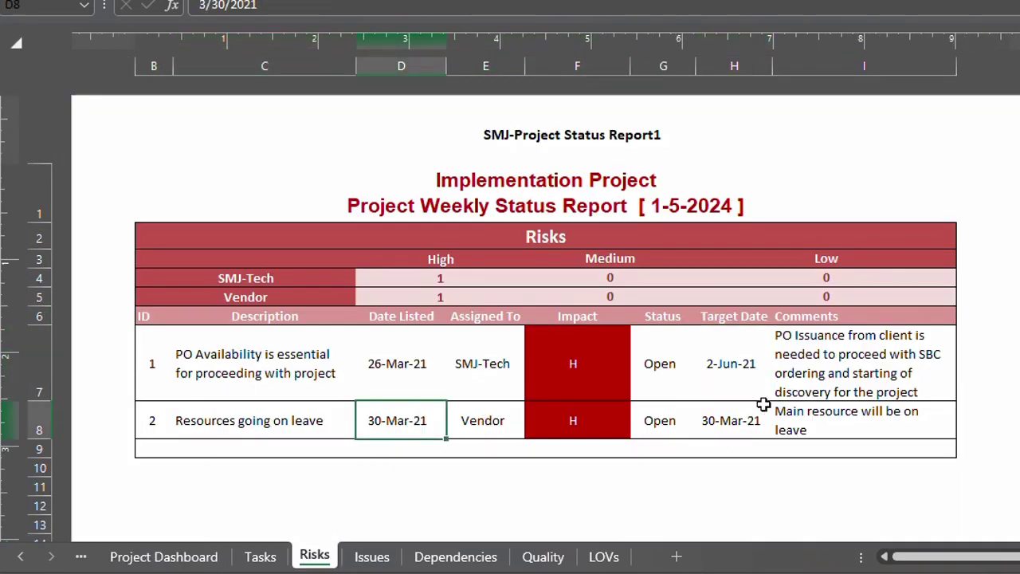
Step: Set the Type of the third, fourth and fifth Top 5 items on the Project Dashboard to Risks
left_click(156, 558)
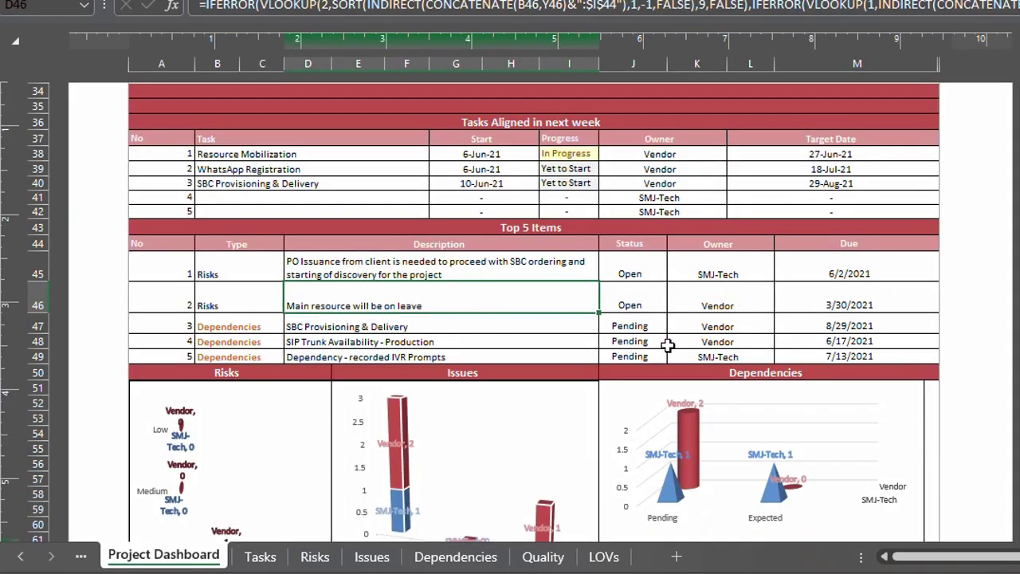
left_click(264, 335)
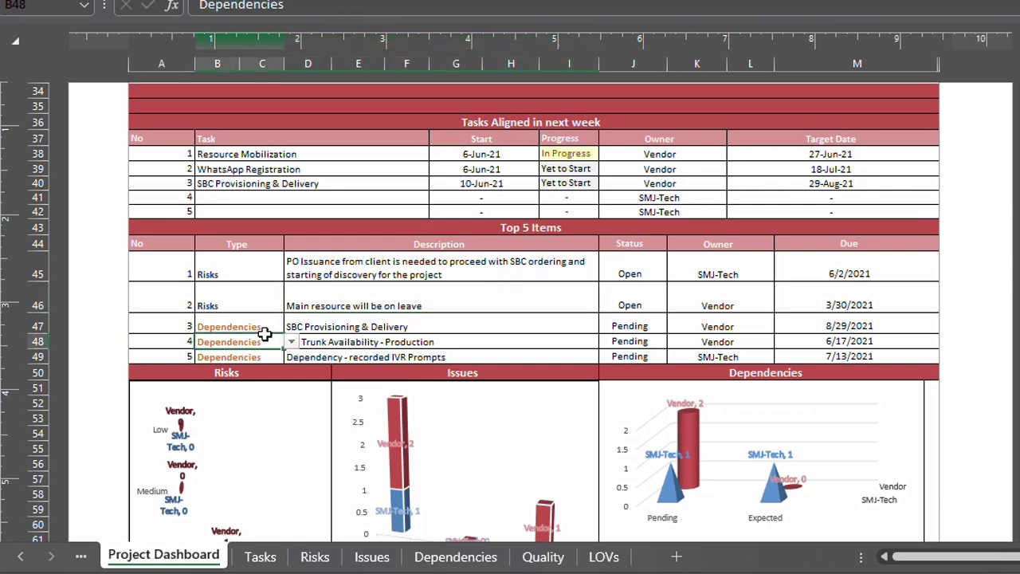
left_click(266, 326)
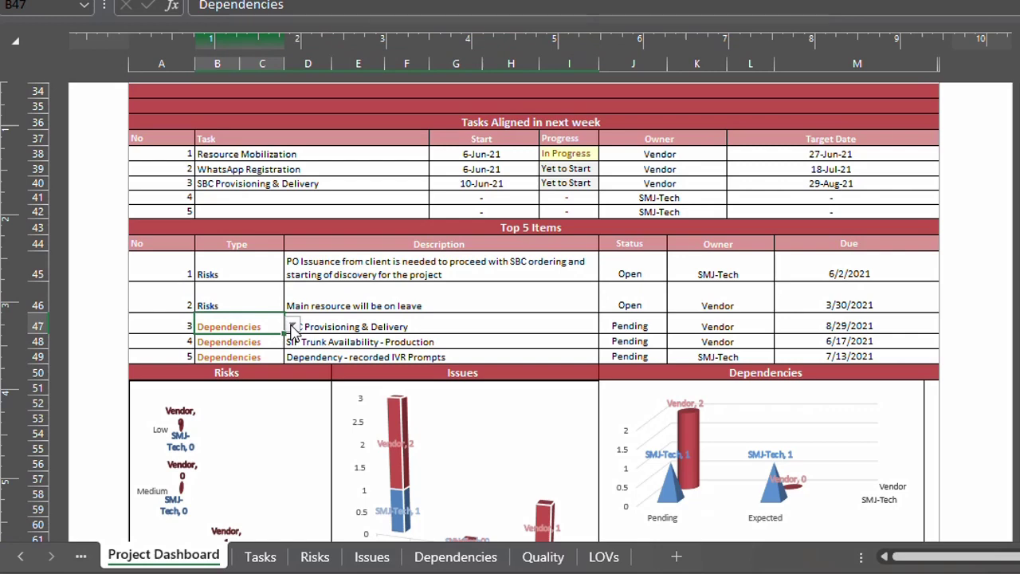
left_click(293, 326)
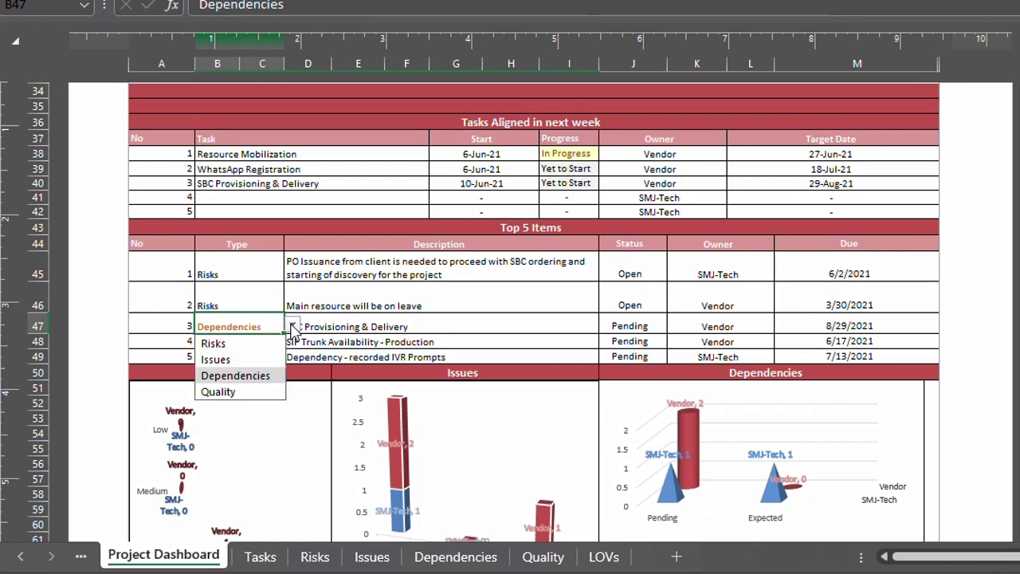
left_click(228, 343)
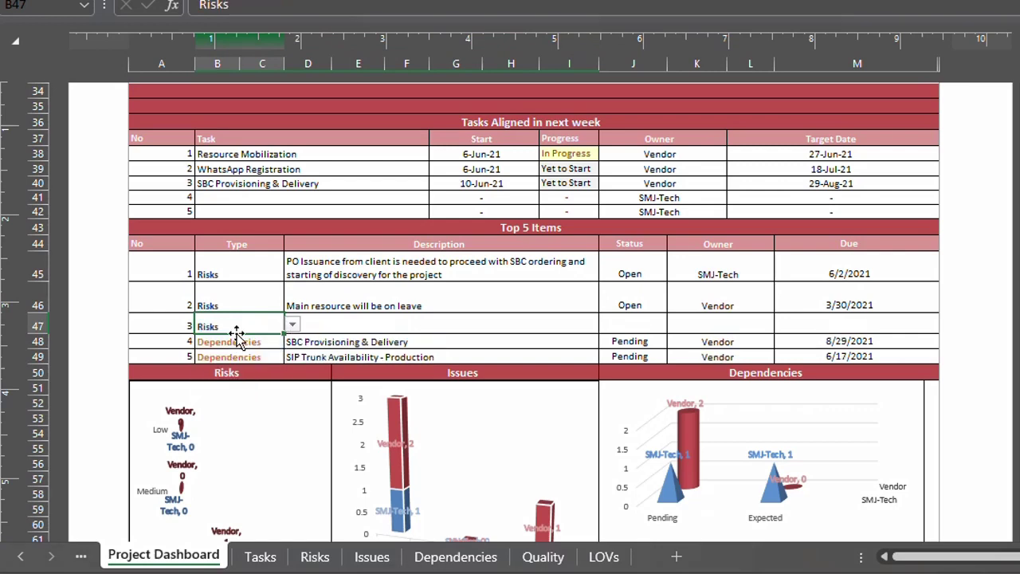
left_click(269, 344)
left_click(291, 342)
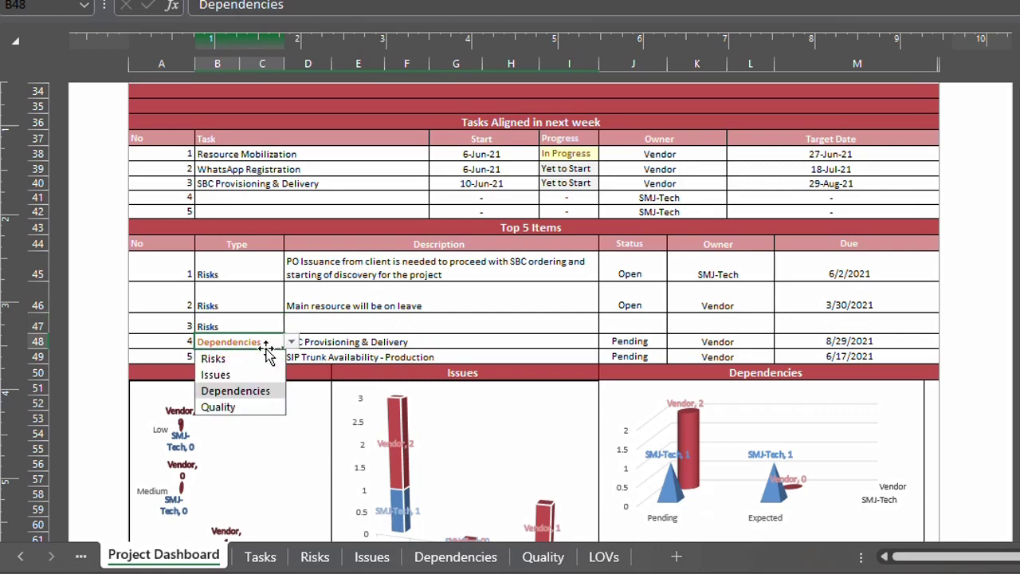
left_click(236, 358)
left_click(242, 355)
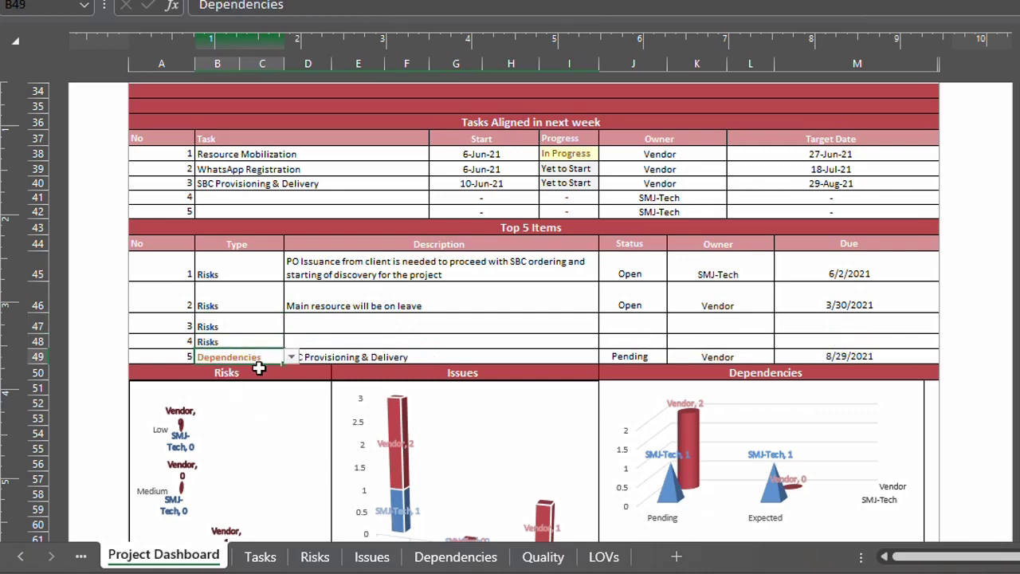
left_click(292, 358)
left_click(270, 375)
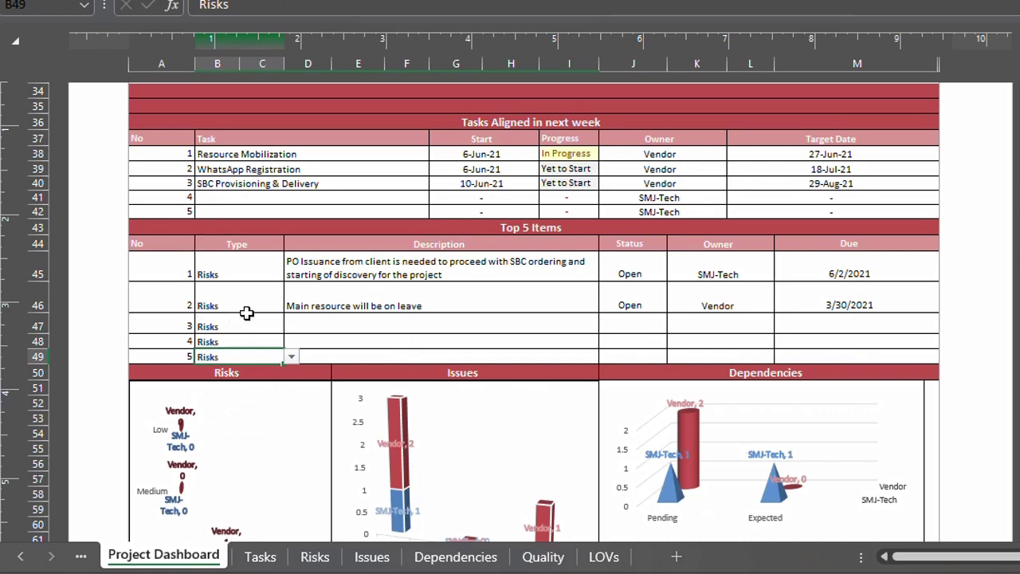
Step: Set the Type of the first Top 5 item to Issues
left_click(260, 266)
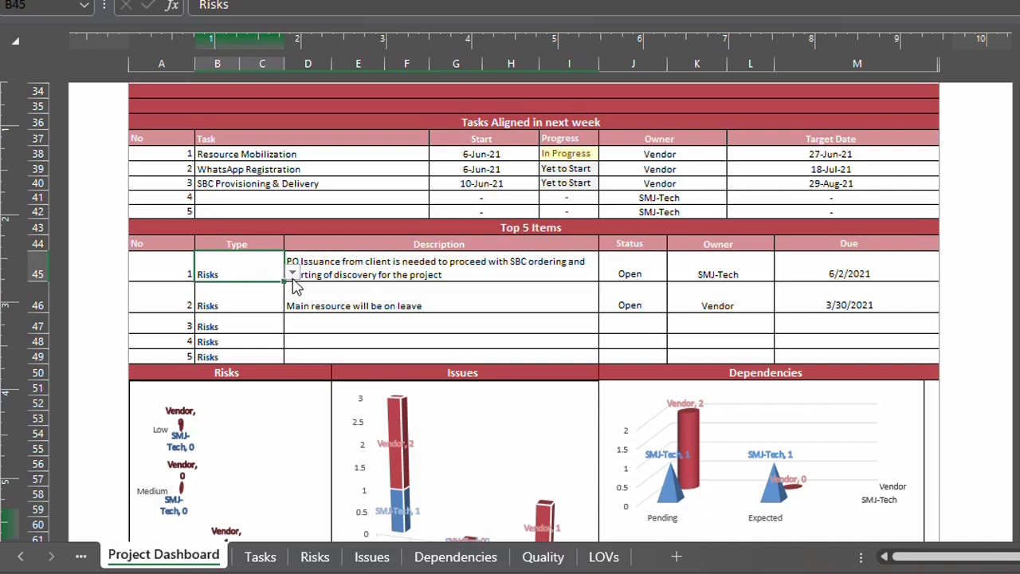
left_click(293, 274)
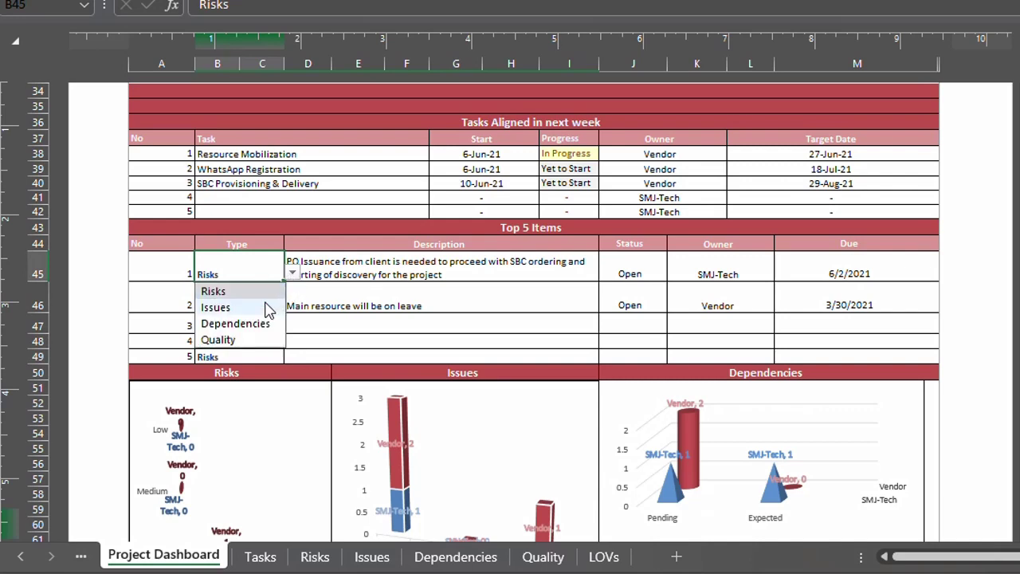
left_click(265, 311)
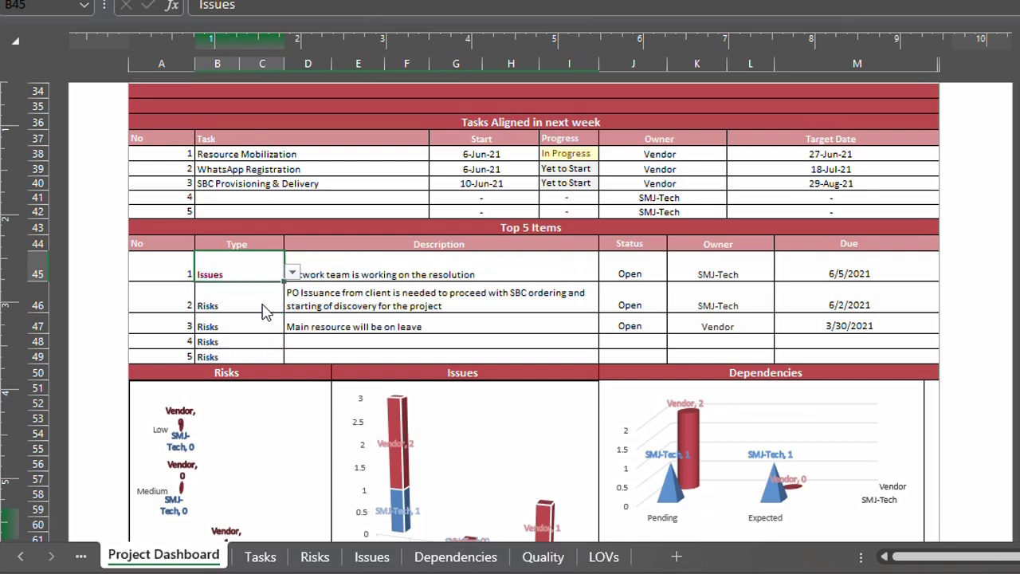
Step: Compare the Description of the first Top 5 item with the first entry on the Issues sheet
left_click(407, 279)
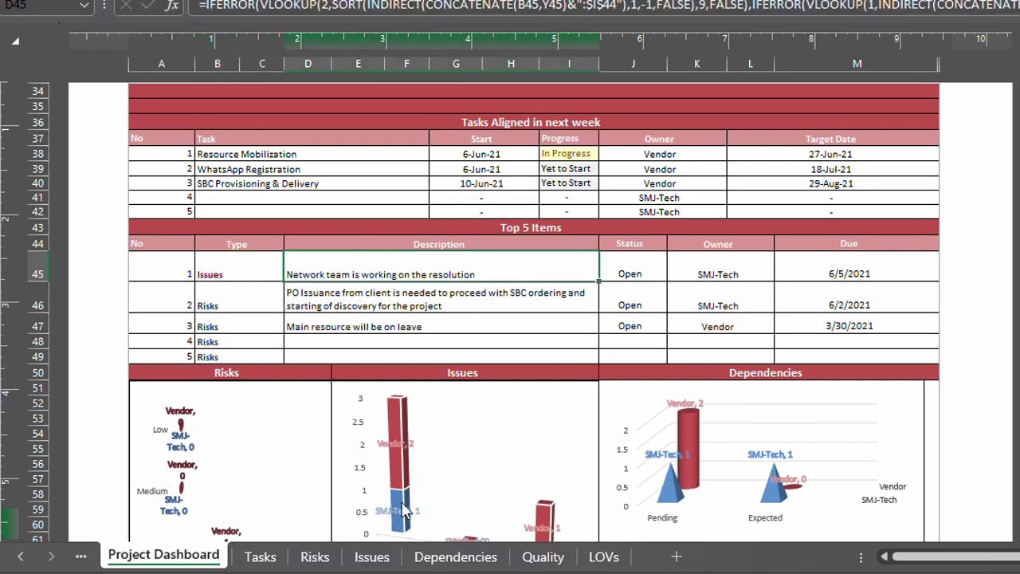
left_click(371, 556)
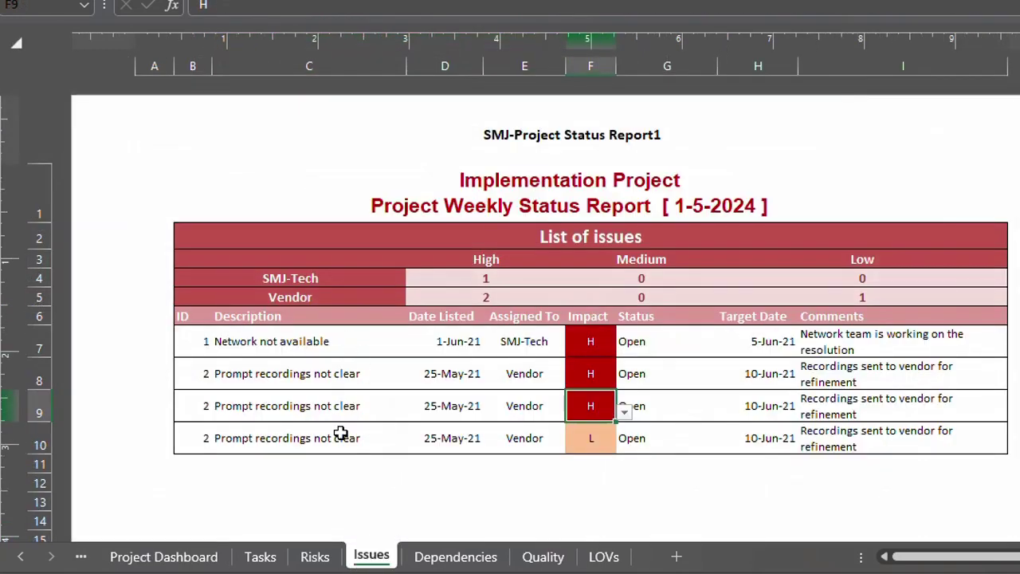
left_click(214, 557)
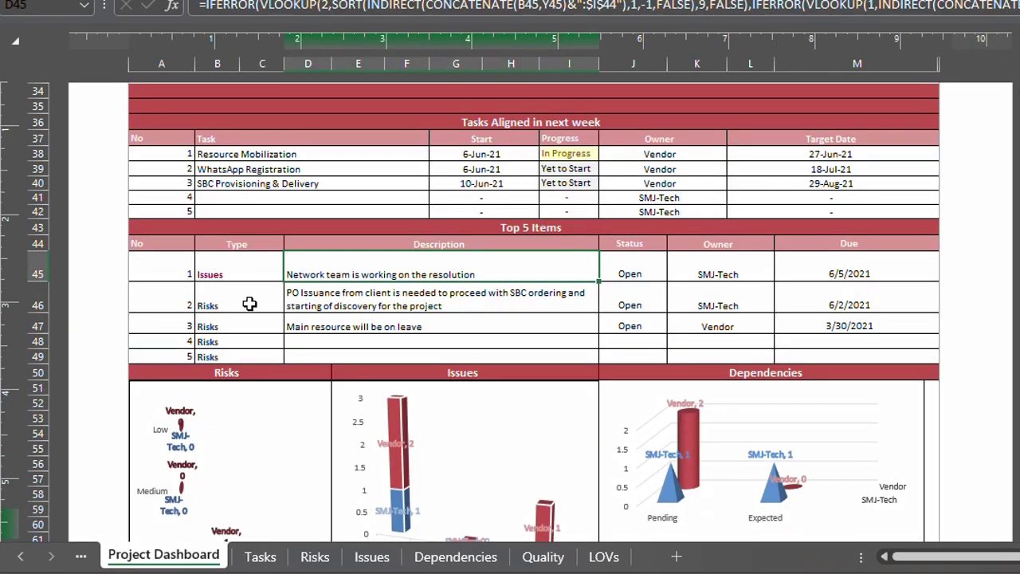
Step: Set the Type of the second Top 5 item to Issues and make row 47 taller to fit its two-line Description
left_click(323, 304)
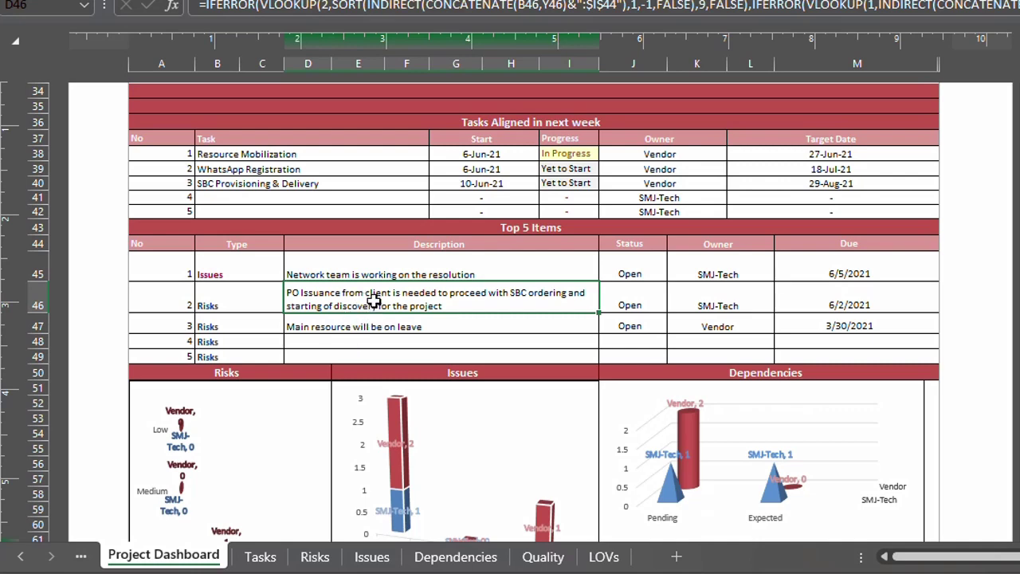
left_click(243, 299)
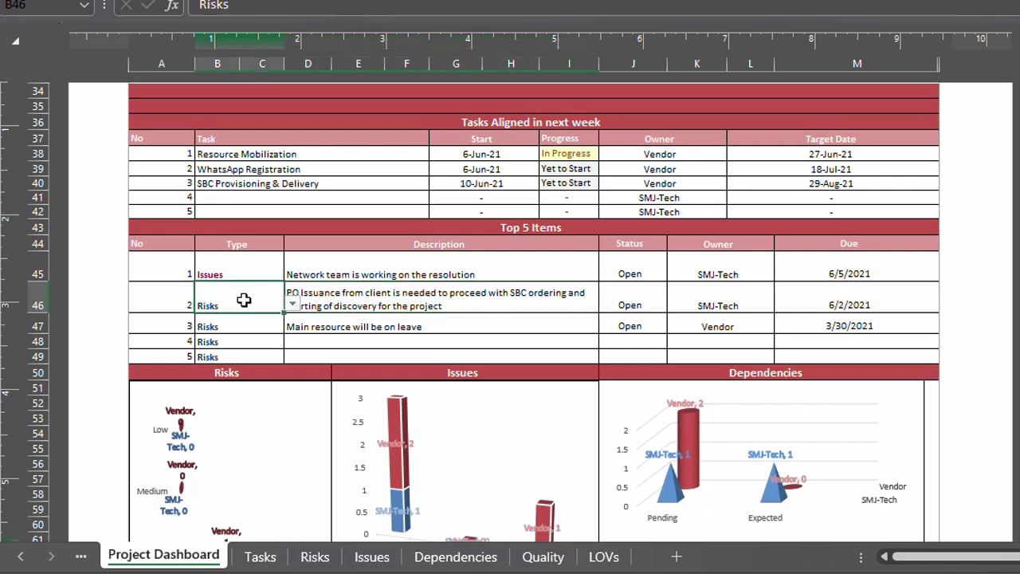
left_click(293, 307)
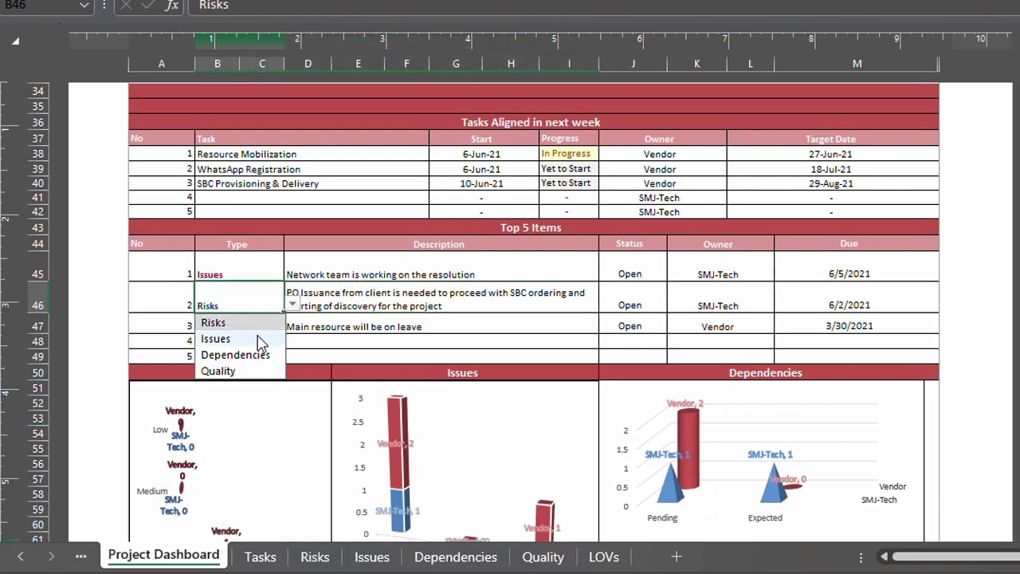
left_click(260, 341)
left_click(365, 324)
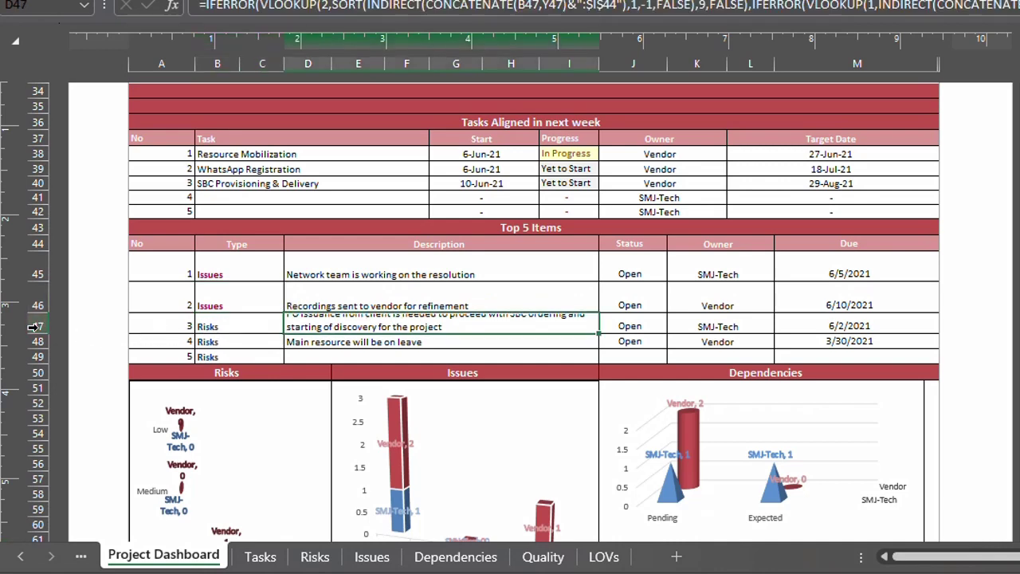
left_click_drag(39, 328, 41, 343)
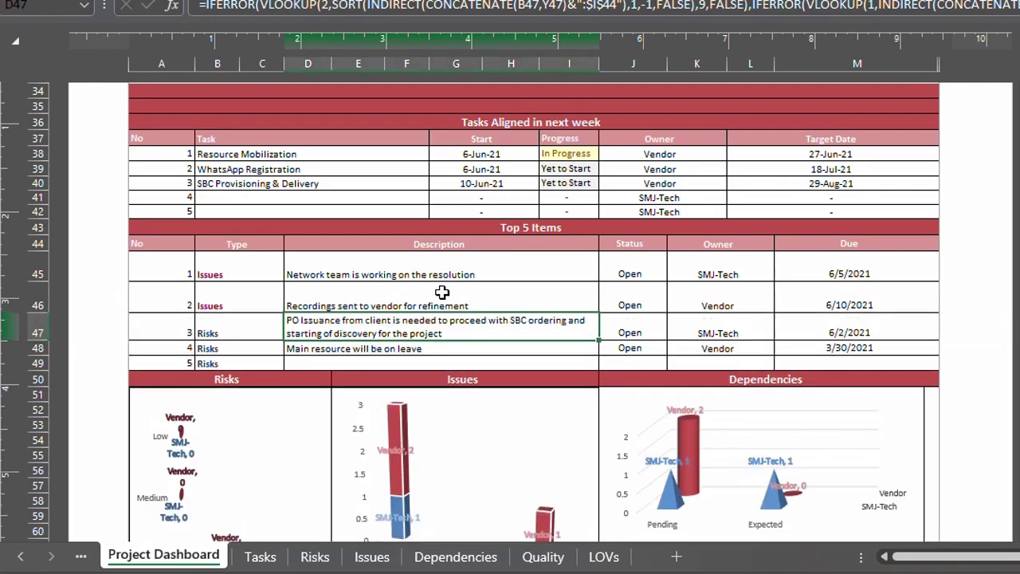
Step: Compare the second Top 5 item on the Project Dashboard with the second entry on the Issues sheet
left_click(443, 292)
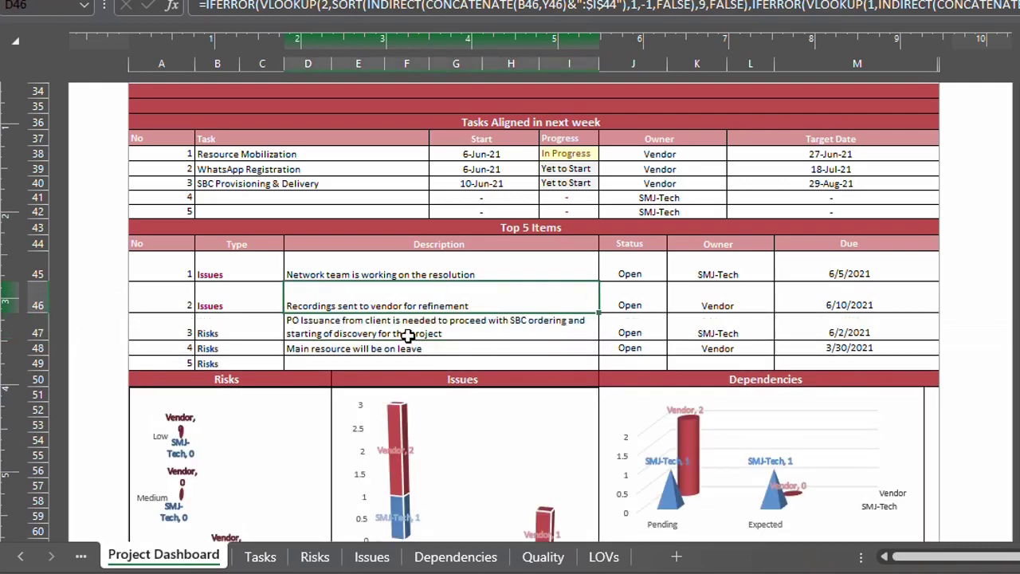
left_click(371, 555)
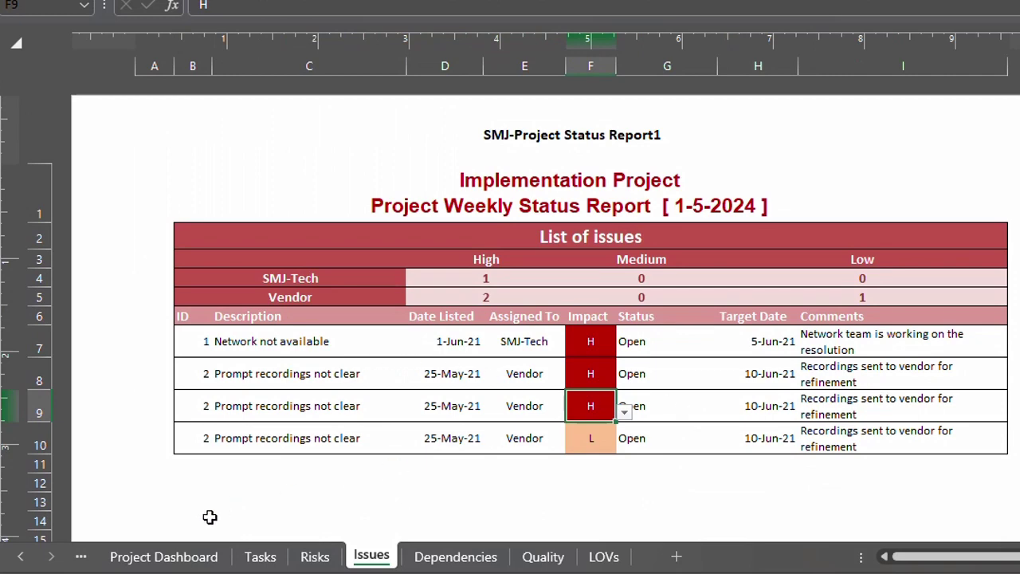
left_click(164, 556)
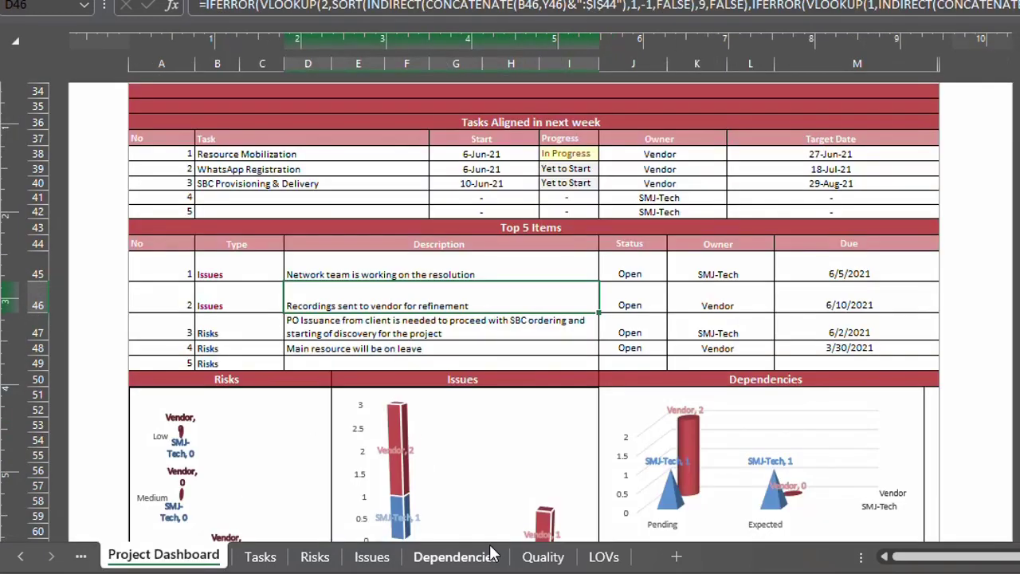
left_click(371, 558)
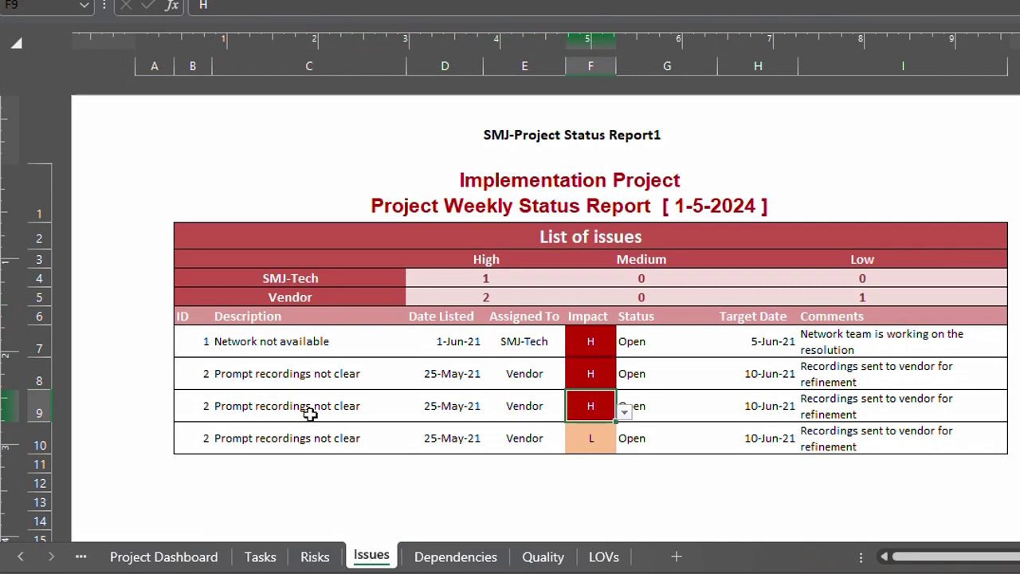
left_click(309, 383)
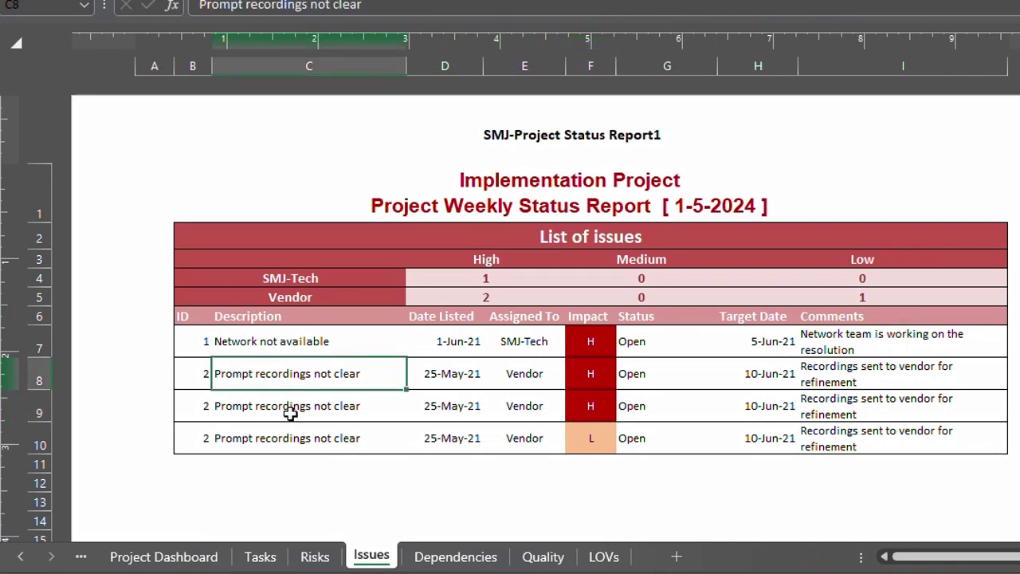
left_click(120, 556)
left_click(319, 331)
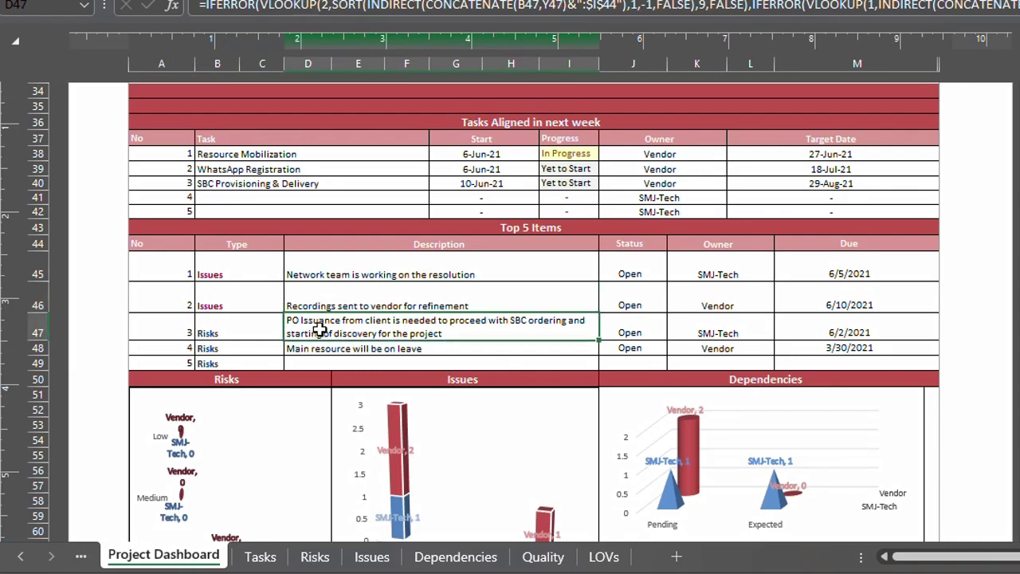
left_click(348, 303)
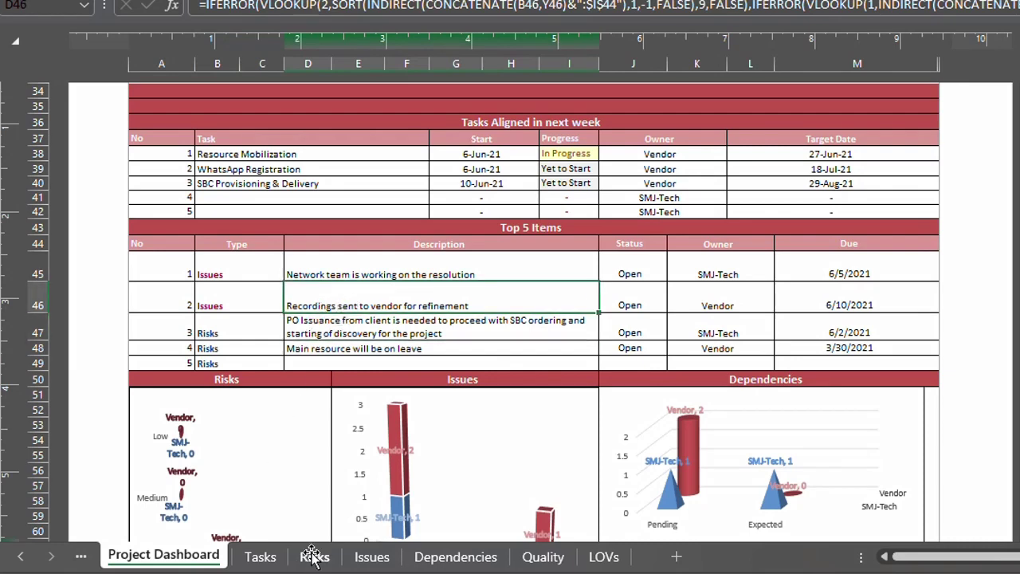
Step: Examine the Comments against the Description entries on the Issues sheet as the source of the dashboard's Top 5 descriptions
left_click(372, 556)
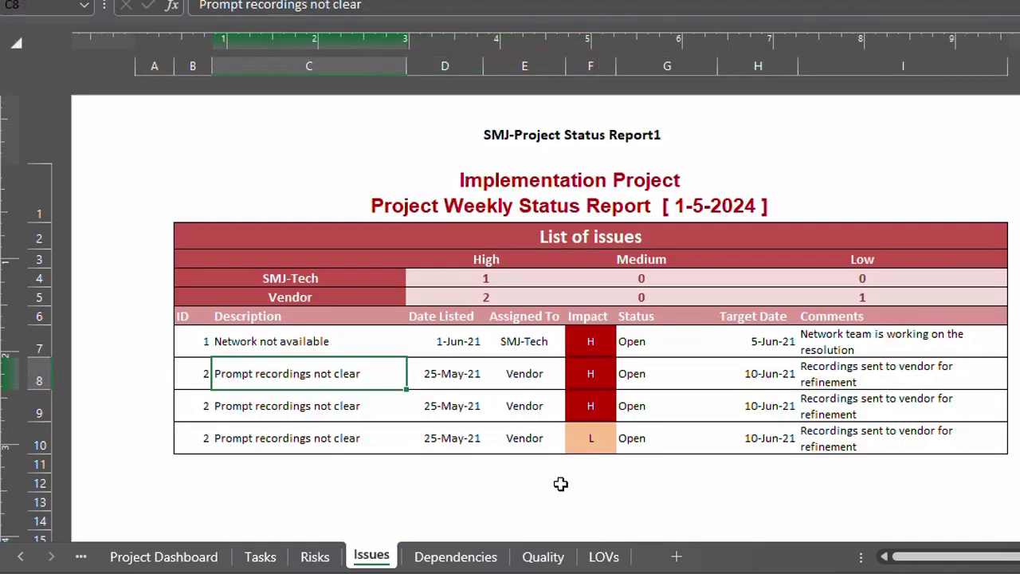
left_click(913, 384)
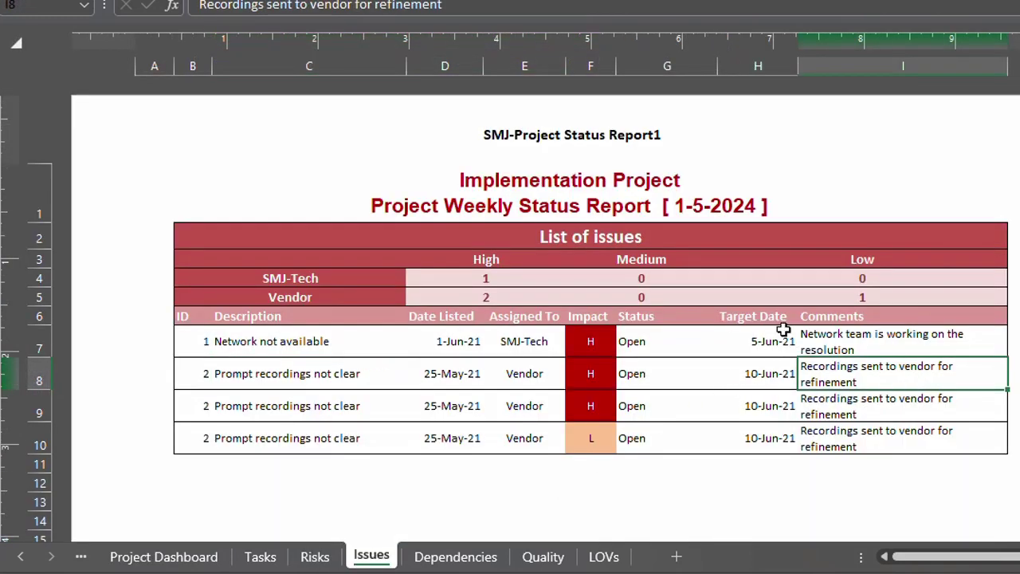
left_click_drag(821, 349, 821, 431)
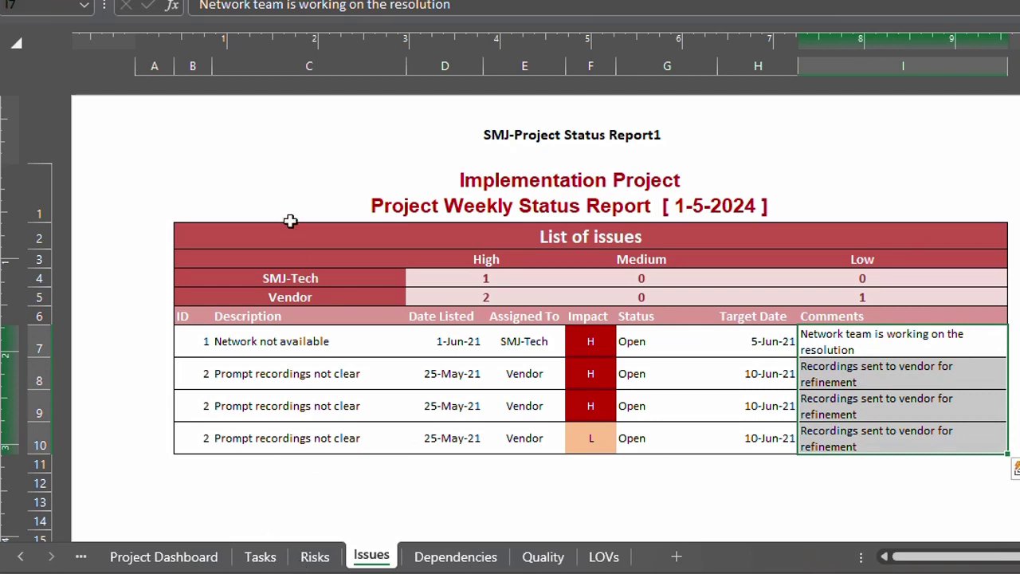
left_click_drag(297, 344, 273, 444)
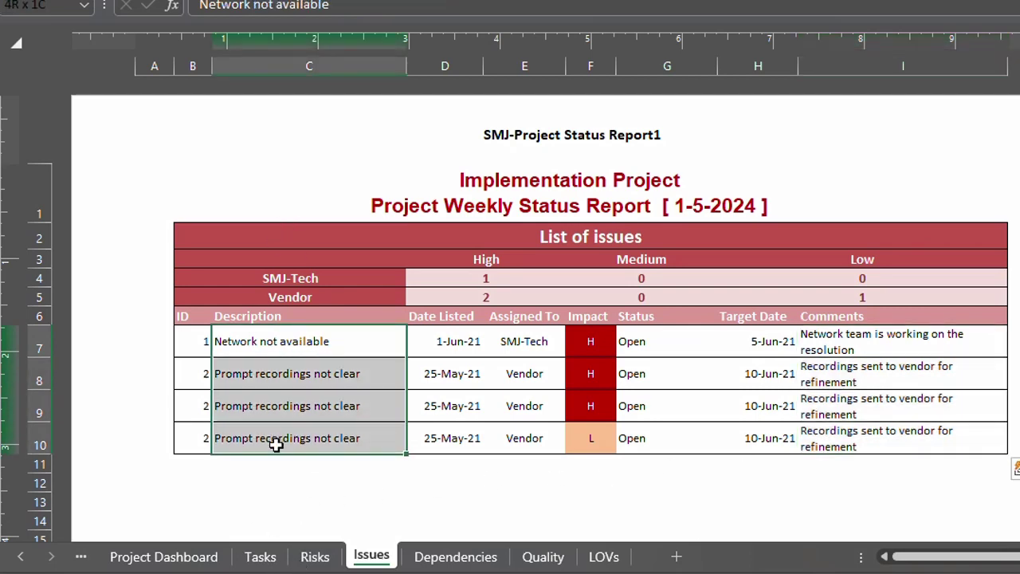
left_click(907, 354)
left_click_drag(906, 363, 885, 447)
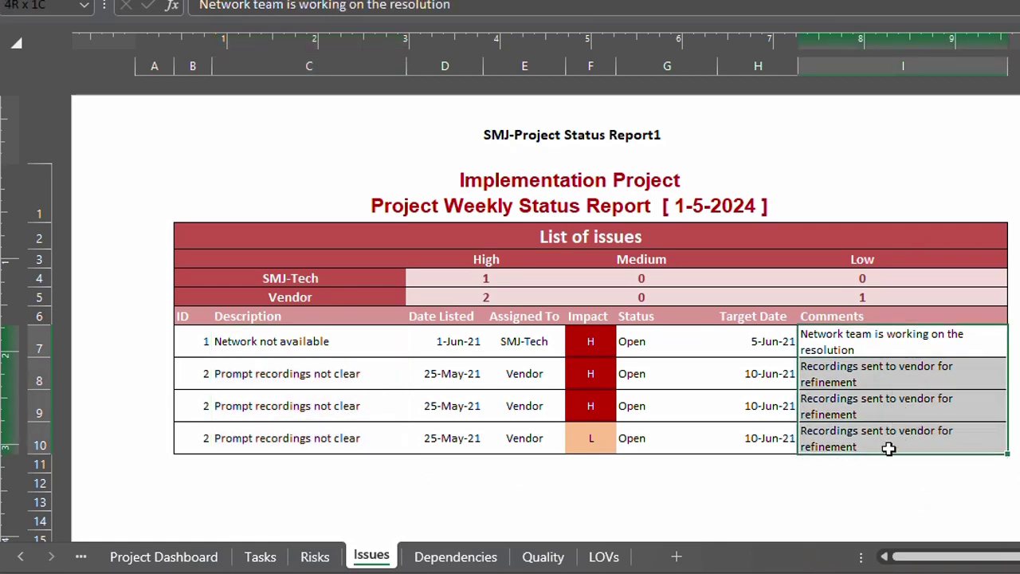
left_click(917, 329)
left_click(900, 376)
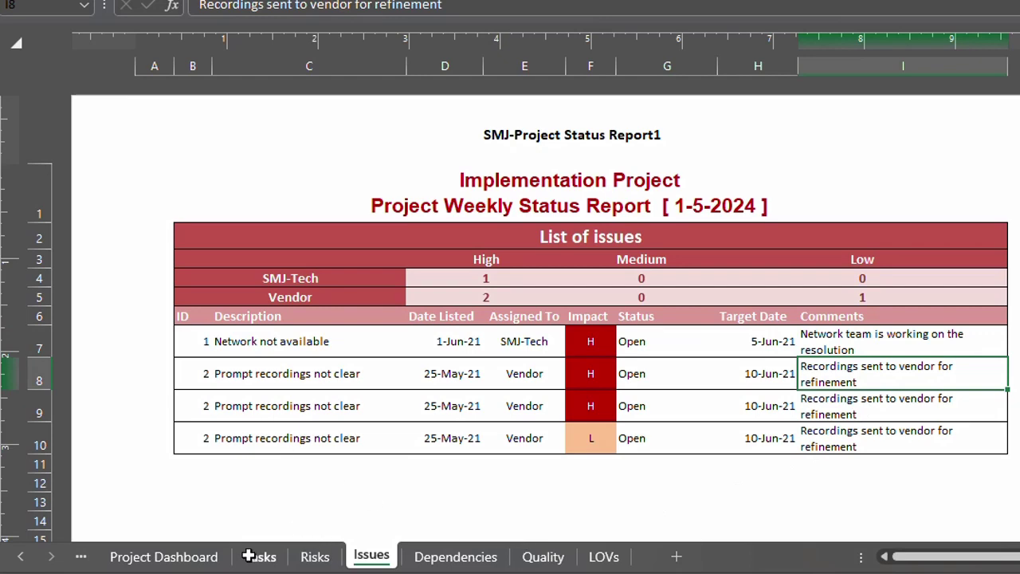
left_click(214, 555)
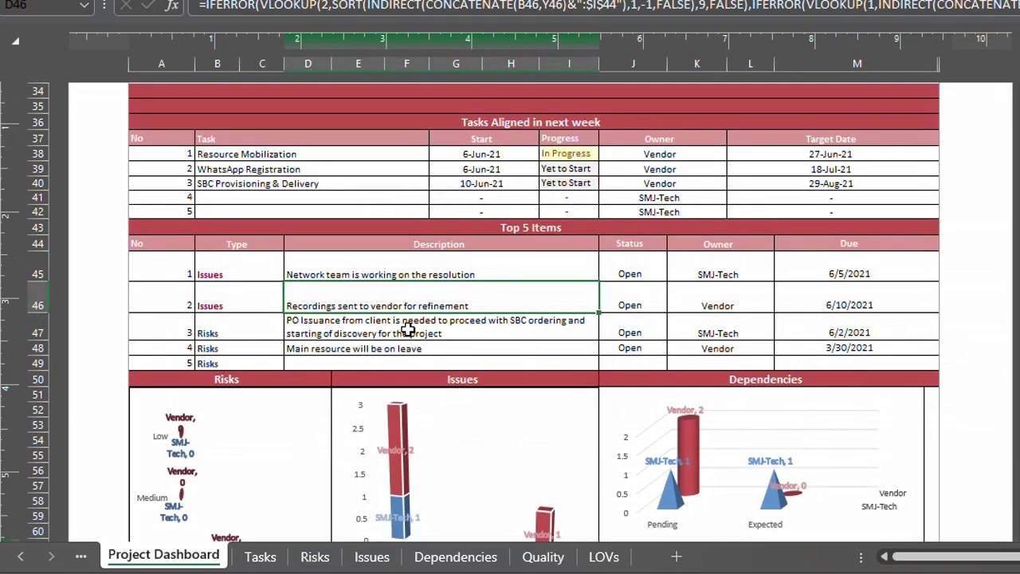
Step: Set the Type of the third Top 5 item on the Project Dashboard to Issues
left_click(409, 325)
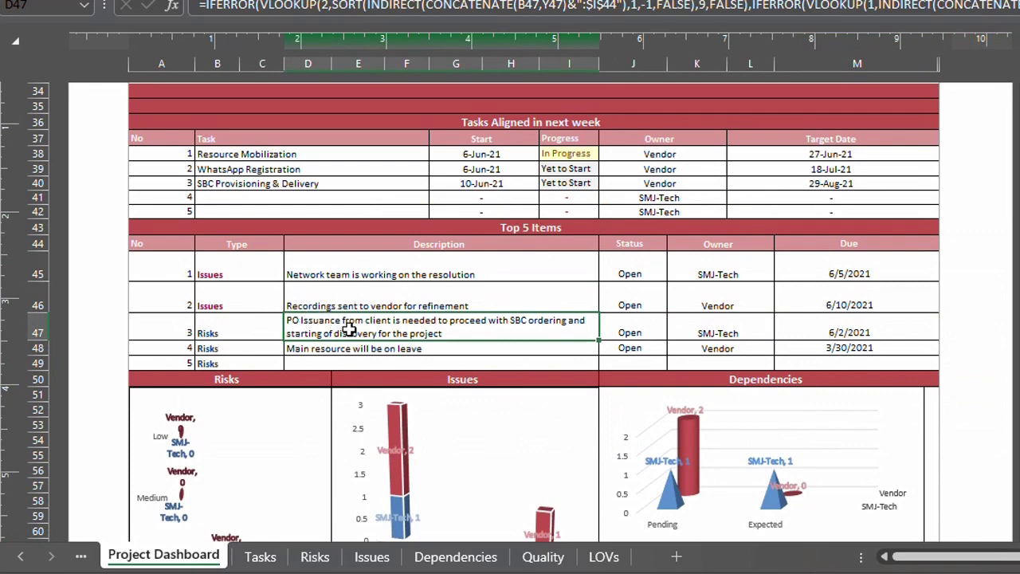
left_click(270, 338)
left_click(293, 332)
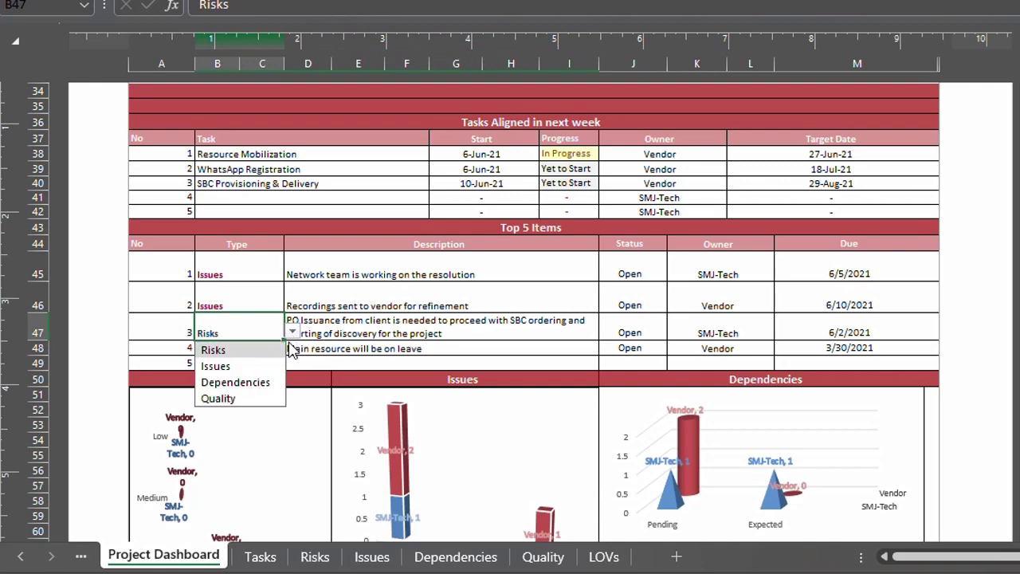
left_click(255, 366)
left_click(457, 347)
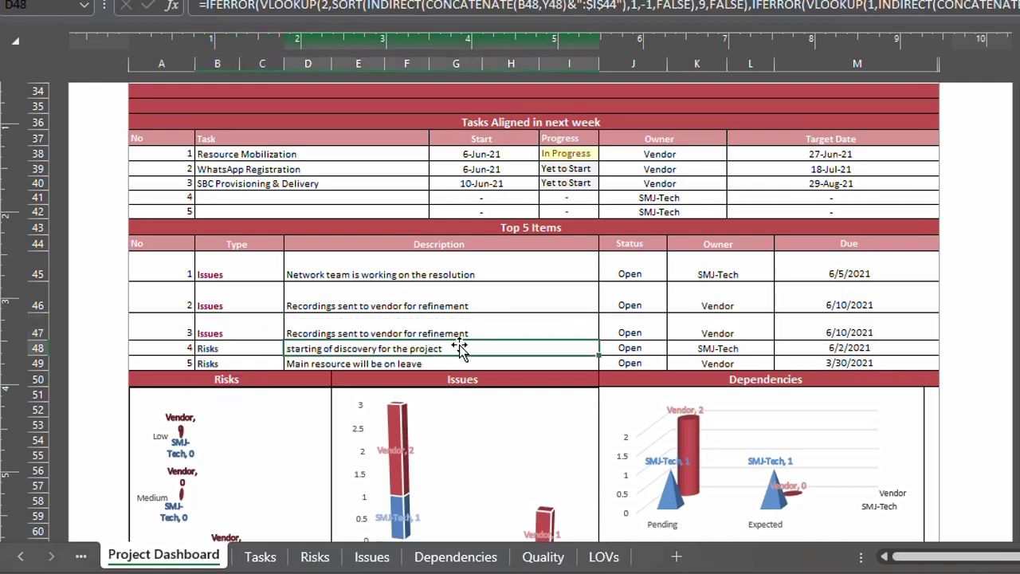
Step: Compare the third Top 5 item with the comment in row 9 of the Issues sheet
left_click(430, 558)
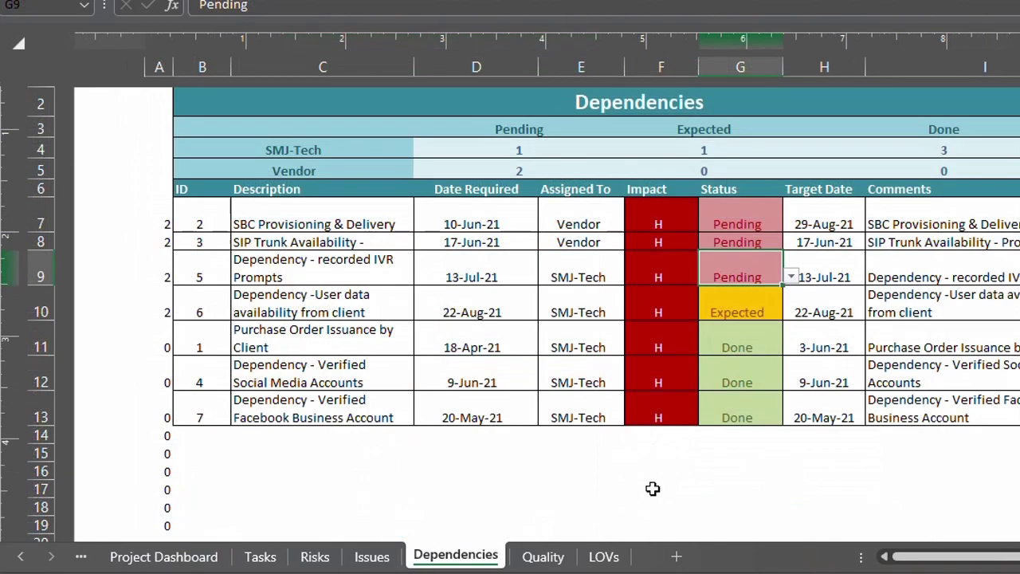
left_click(371, 558)
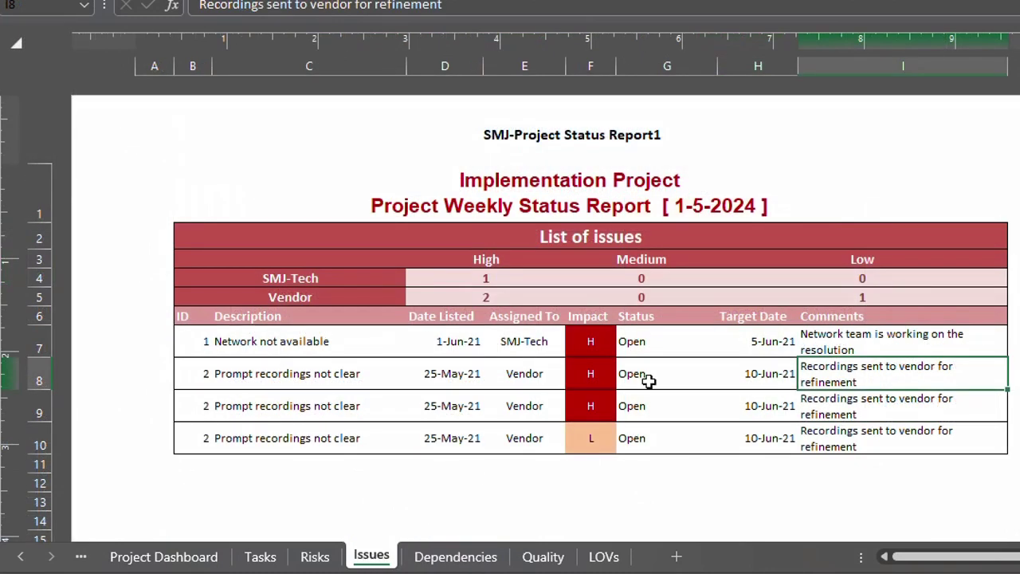
left_click(866, 414)
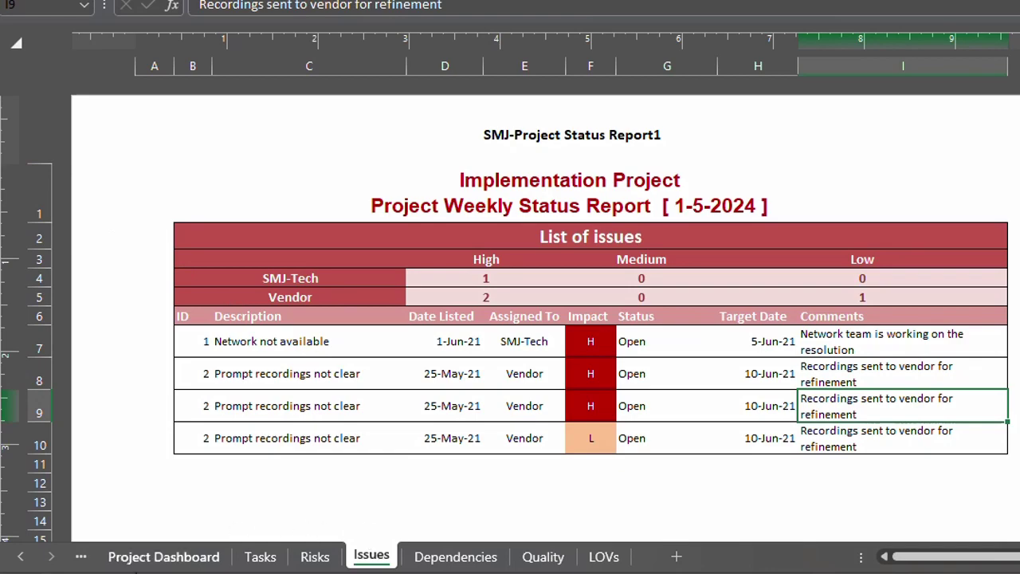
left_click(155, 568)
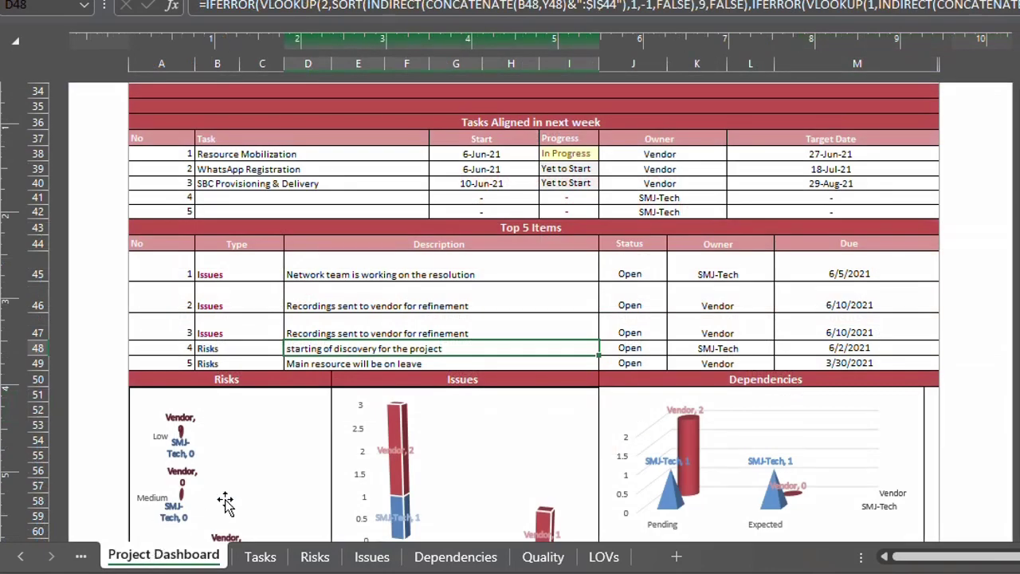
Step: Replace the comment in cell I9 of the Issues sheet with "third issue" and check the third Top 5 item on the Project Dashboard
left_click(371, 556)
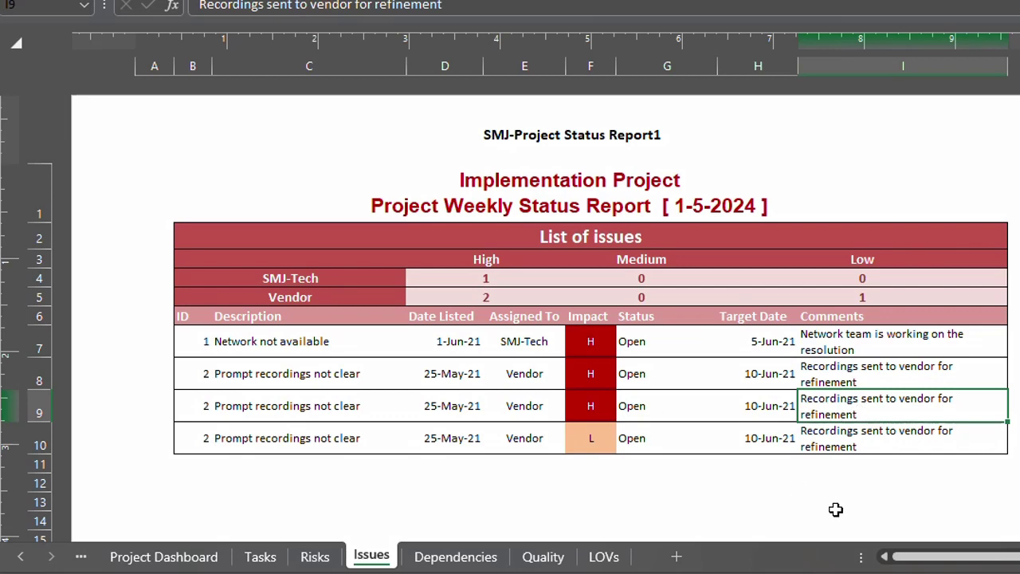
type("third issue")
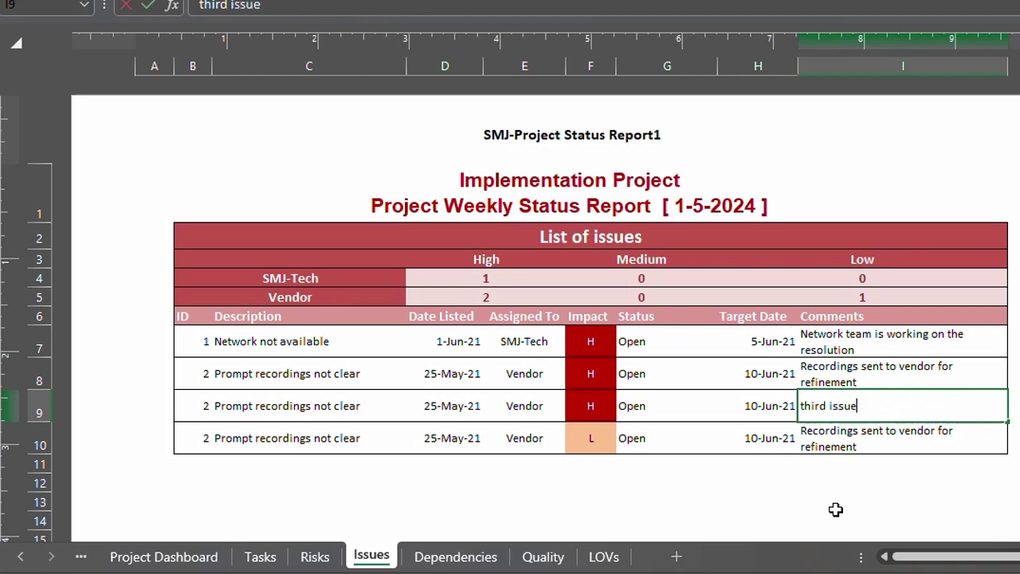
key("Return")
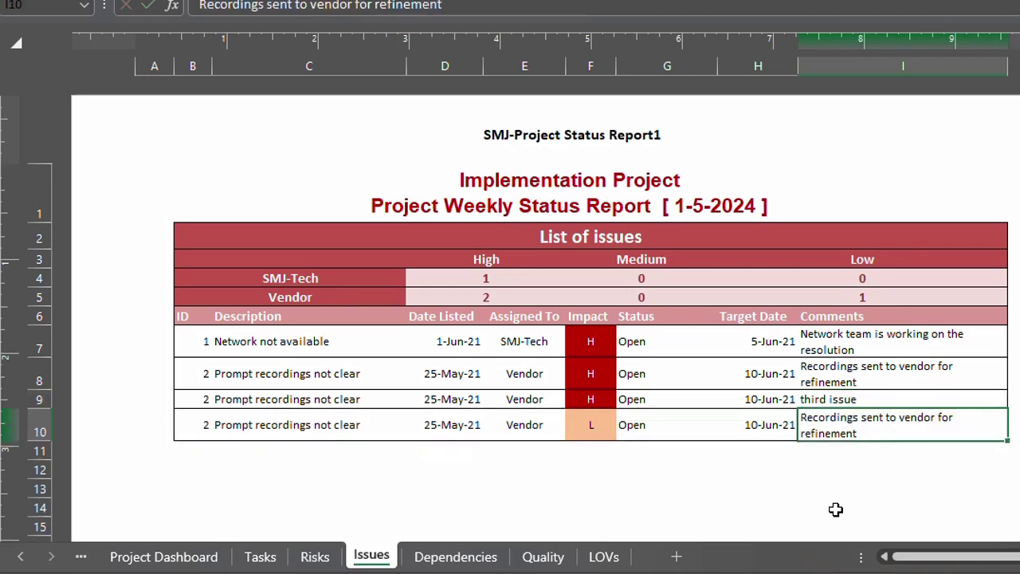
left_click(161, 555)
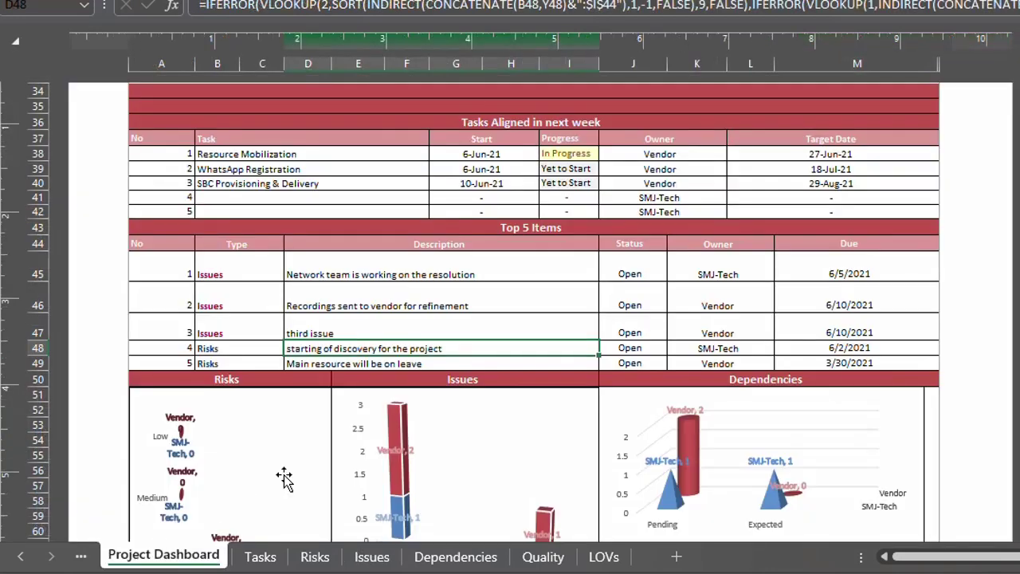
left_click(335, 321)
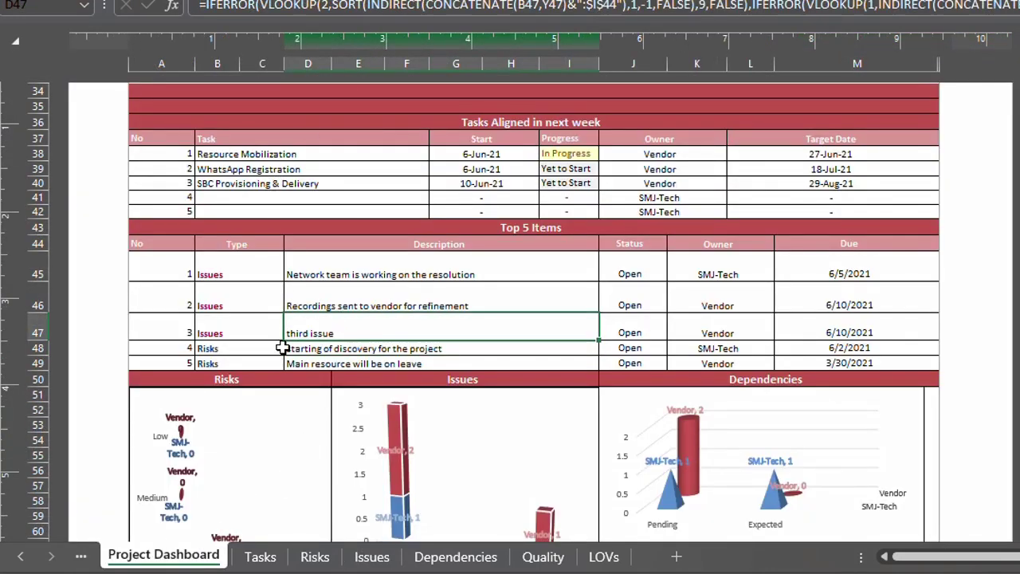
Step: Set the Type of the first Top 5 item on the Project Dashboard to Risks
left_click(263, 277)
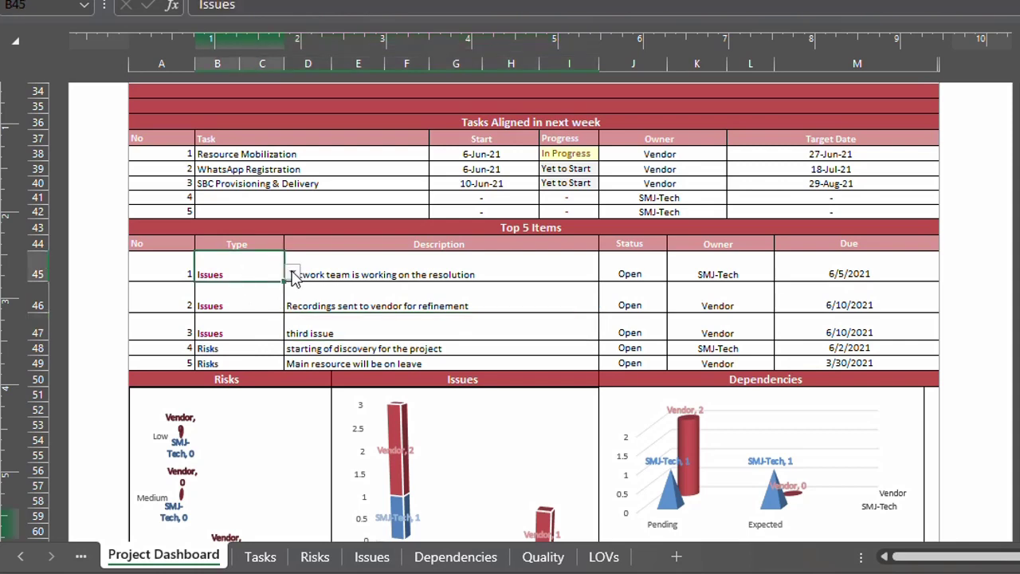
left_click(273, 300)
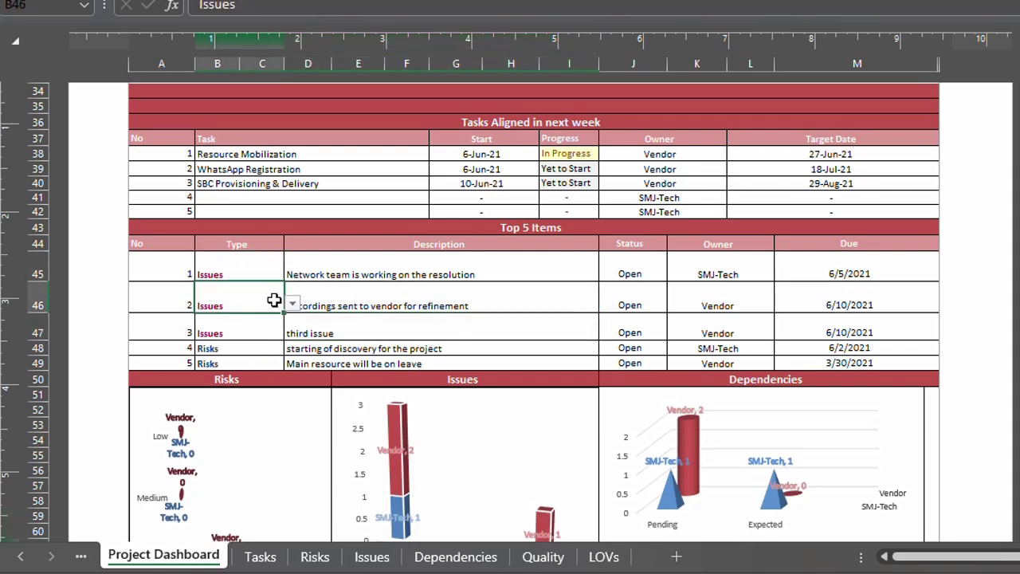
left_click(273, 323)
left_click(291, 333)
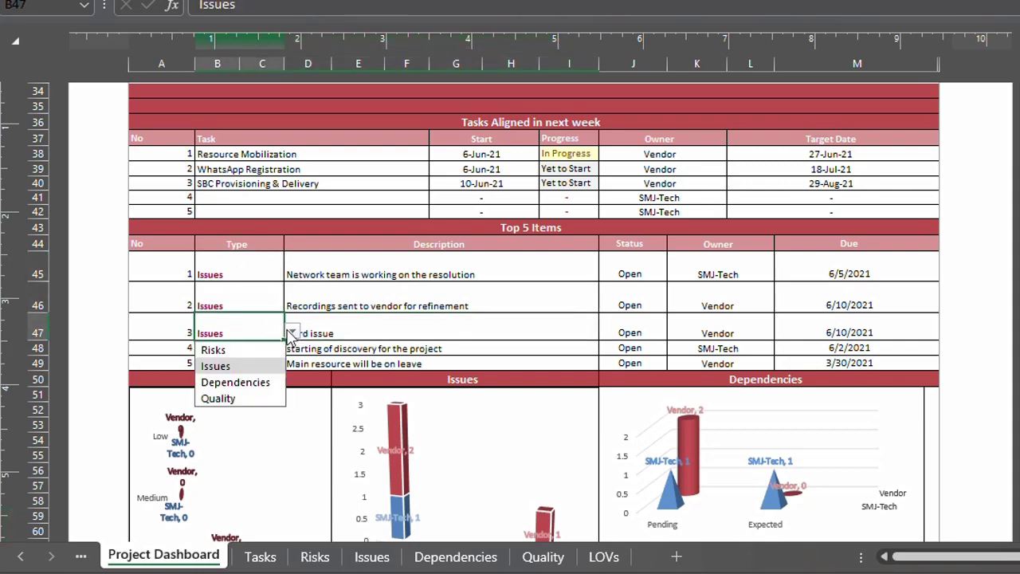
left_click(269, 269)
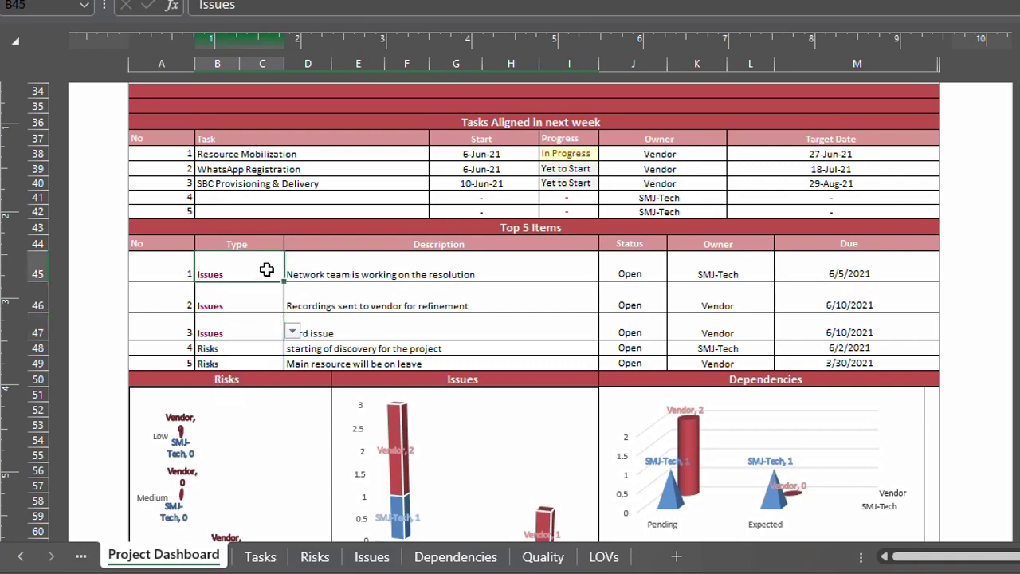
left_click(293, 274)
left_click(263, 292)
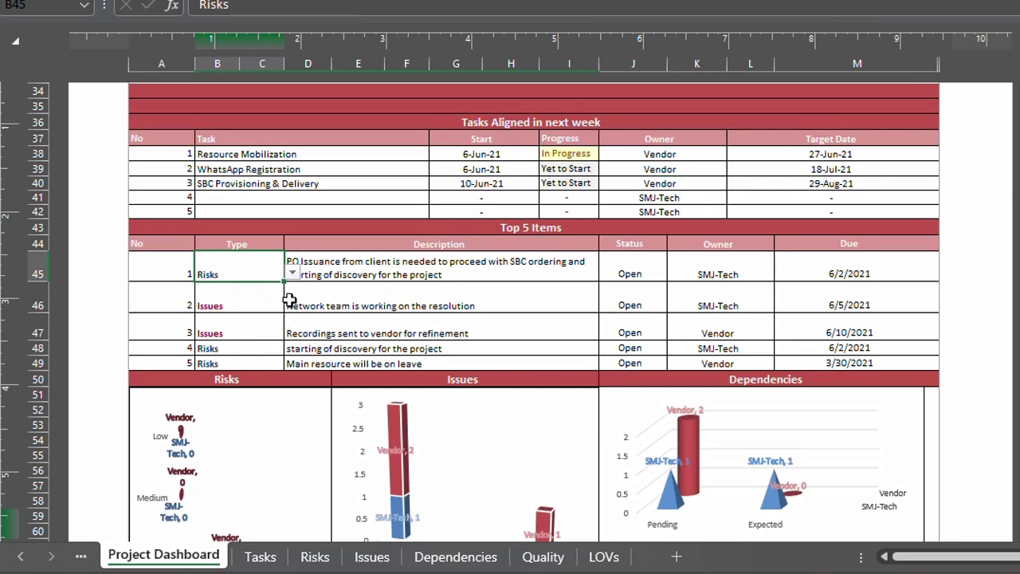
Step: Select Issues as the Type of the second Top 5 item and Dependencies for the third
left_click(262, 298)
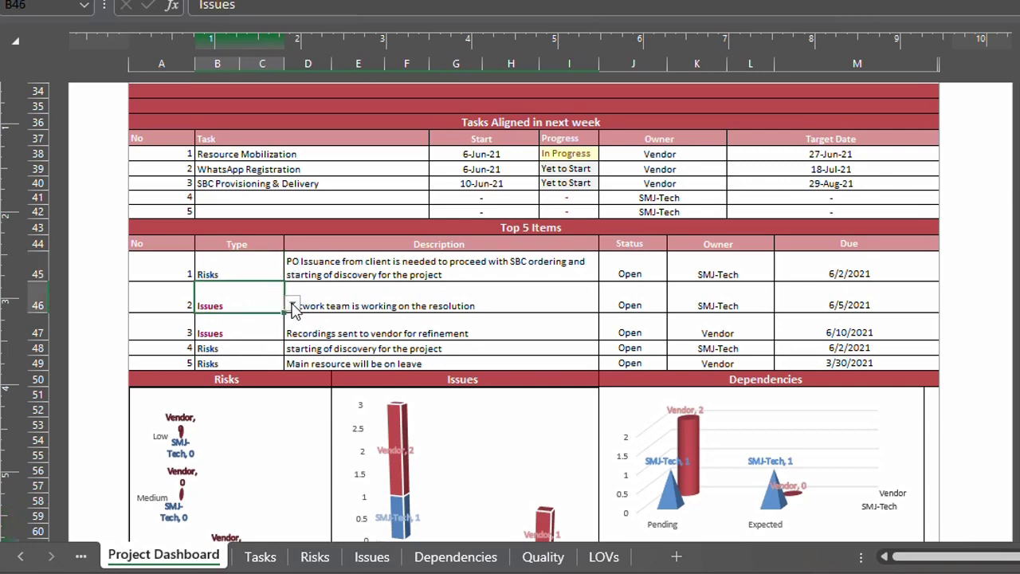
left_click(292, 304)
left_click(257, 340)
left_click(260, 333)
left_click(293, 332)
left_click(255, 380)
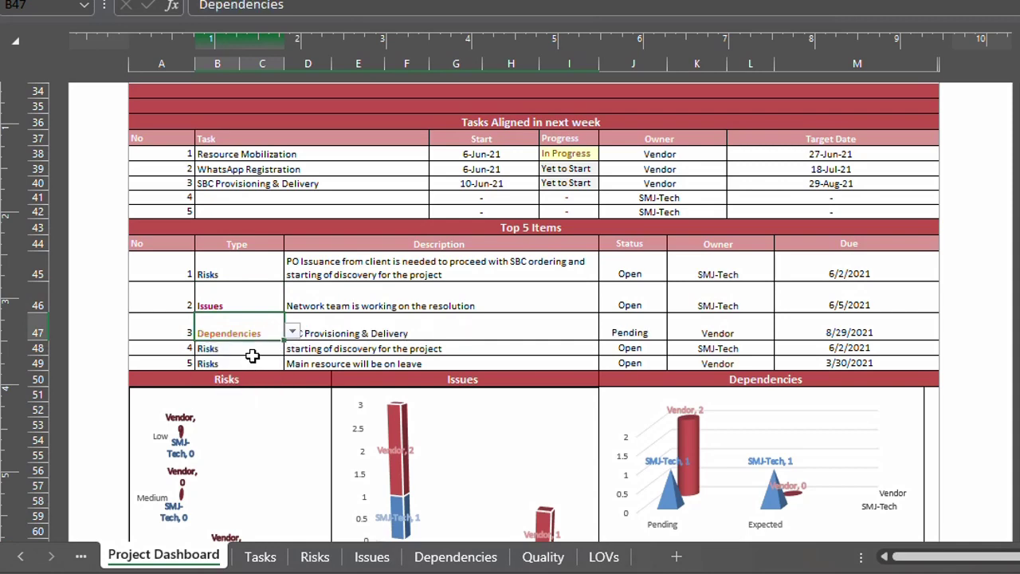
Step: Set the Type of the fourth Top 5 item to Dependencies and the fifth to Quality
left_click(252, 348)
left_click(292, 348)
left_click(235, 396)
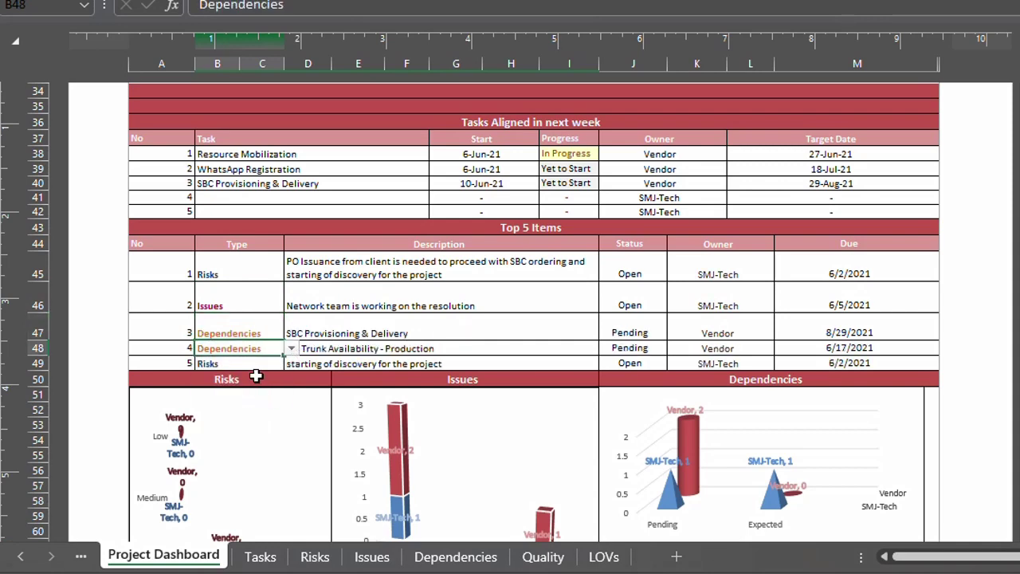
left_click(260, 363)
left_click(290, 362)
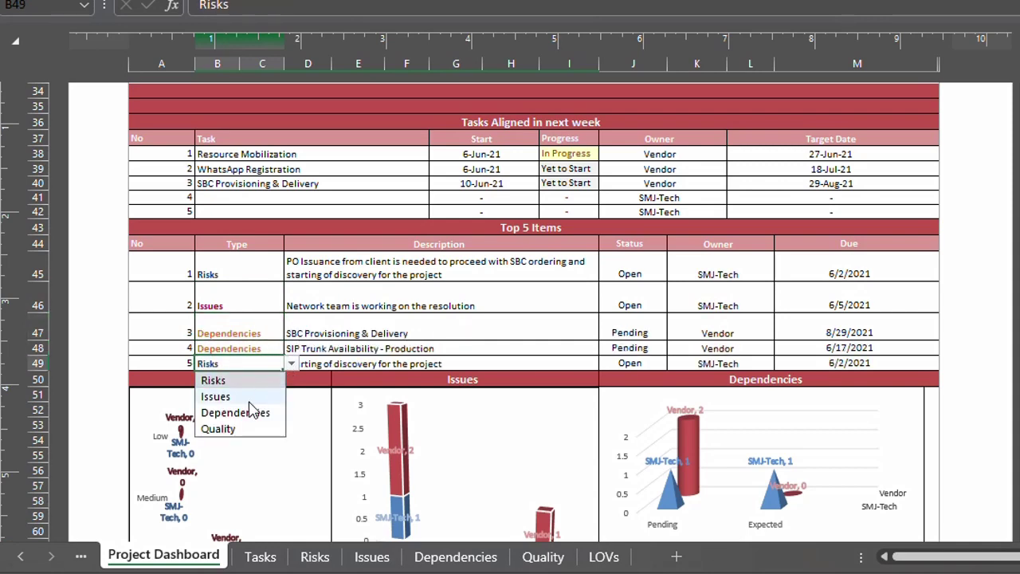
left_click(231, 429)
Step: Compare the descriptions of the first four Top 5 items with their selected Types
left_click(406, 341)
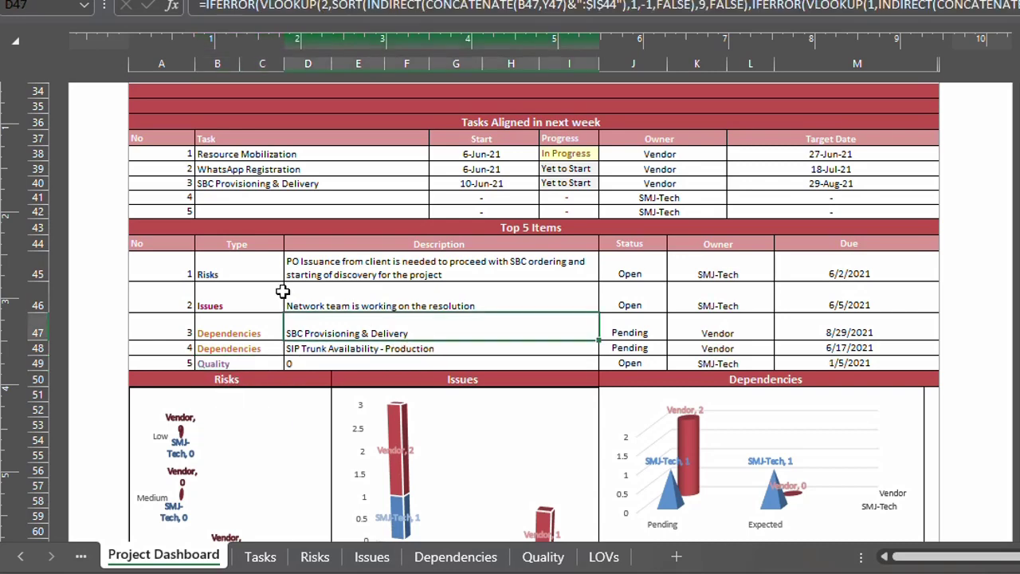
left_click(337, 269)
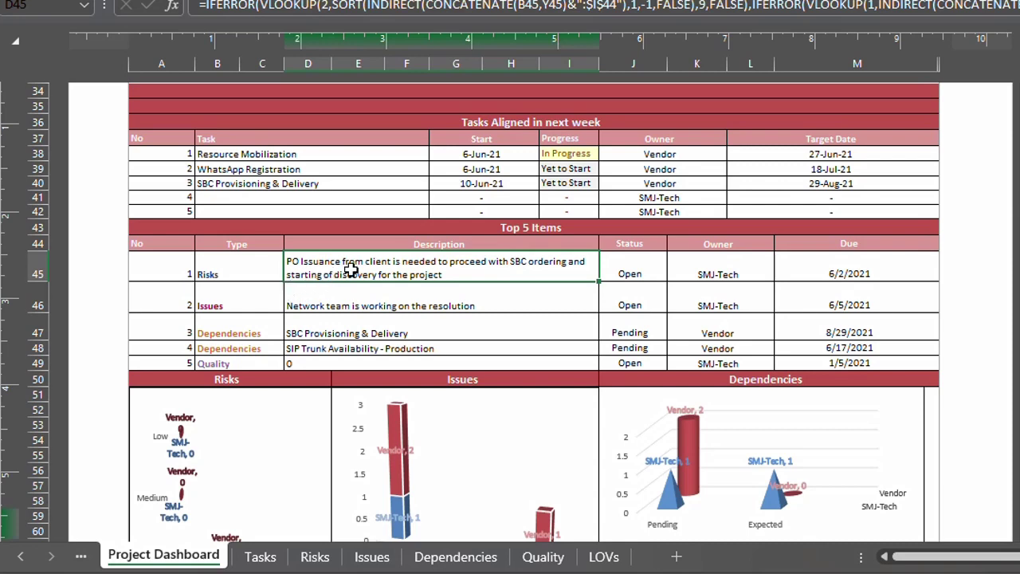
left_click(229, 296)
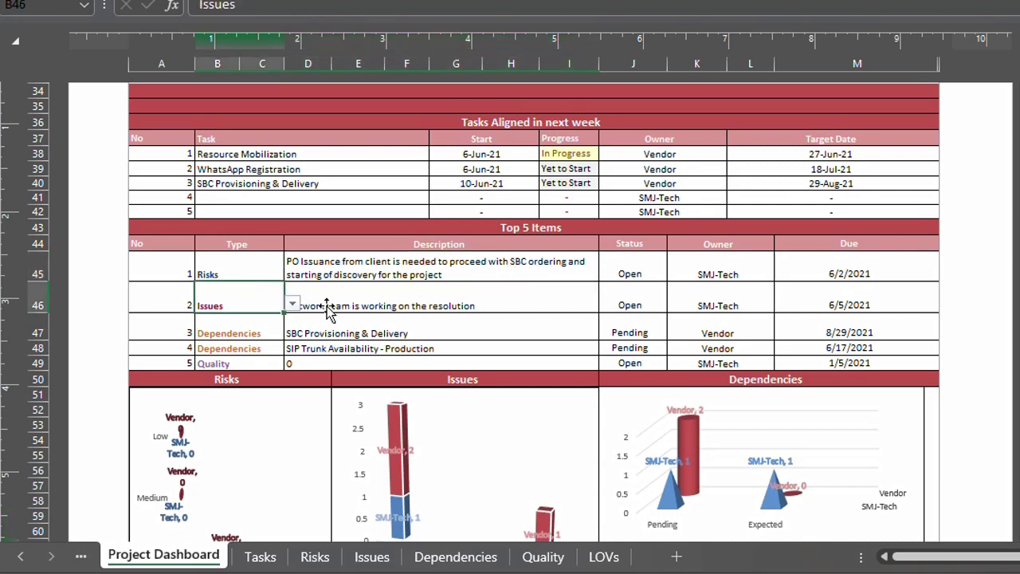
left_click(404, 306)
left_click(226, 331)
left_click(330, 352)
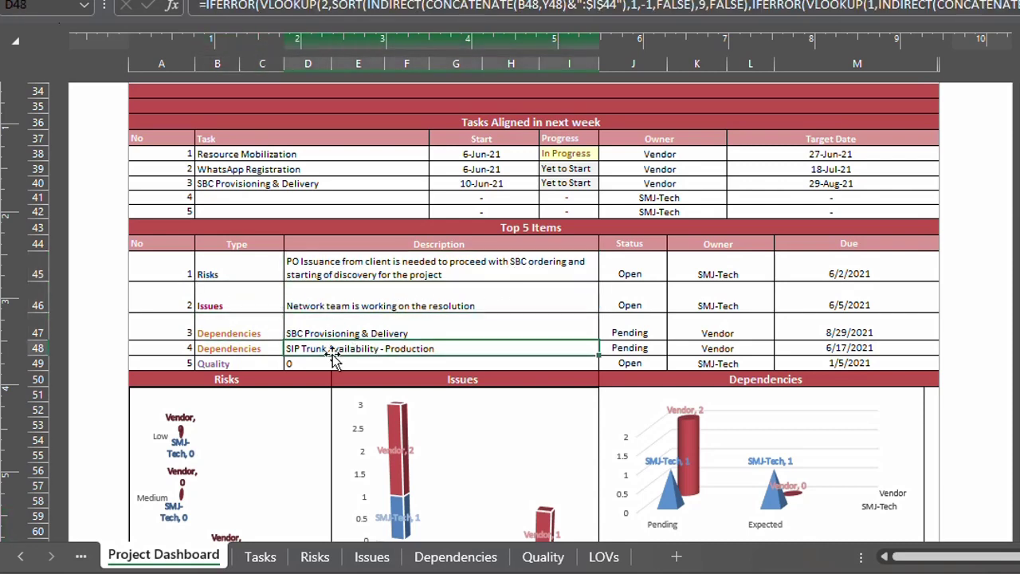
Step: Change the Type of the fifth Top 5 item to Dependencies
left_click(279, 365)
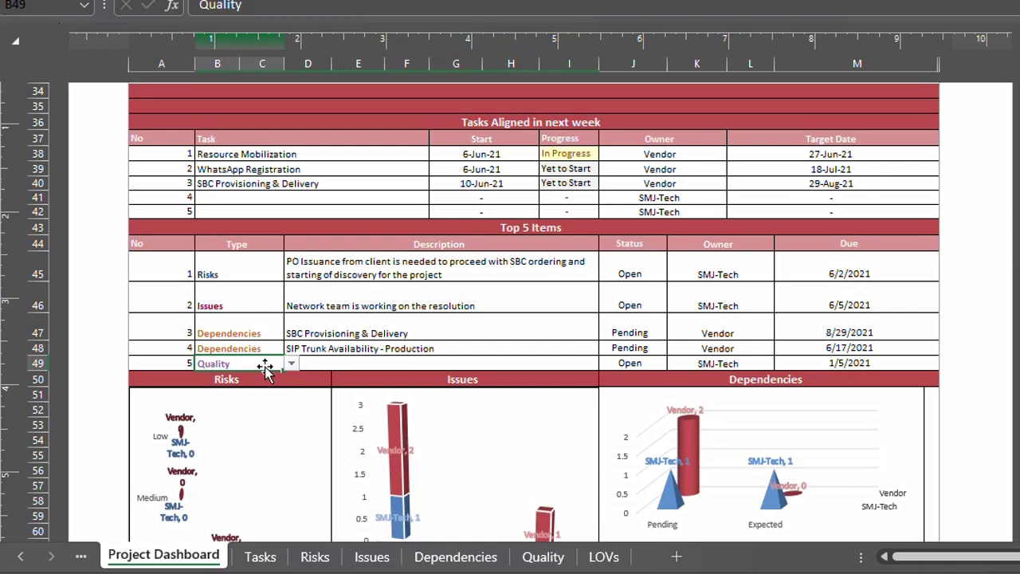
left_click(292, 364)
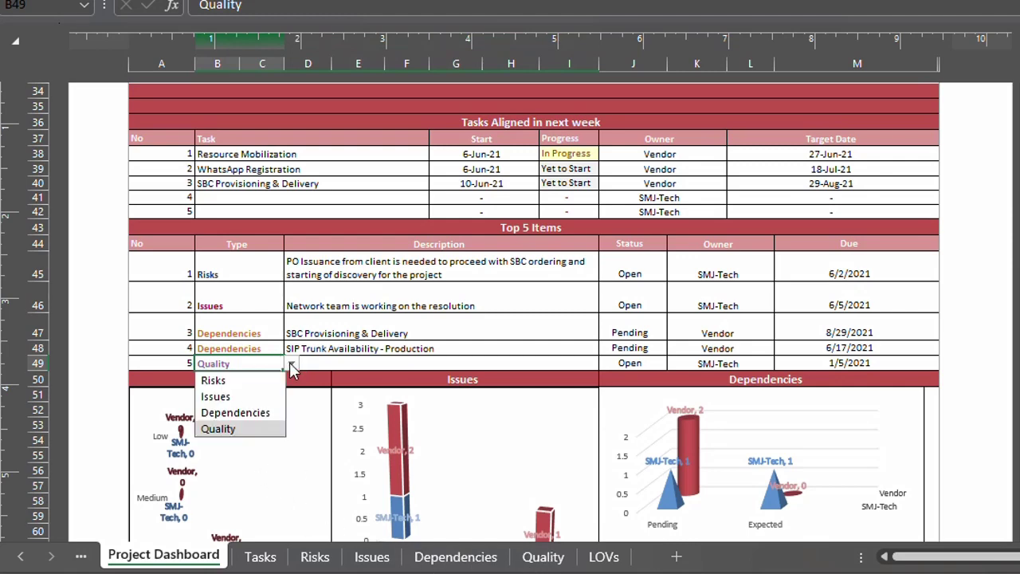
left_click(267, 411)
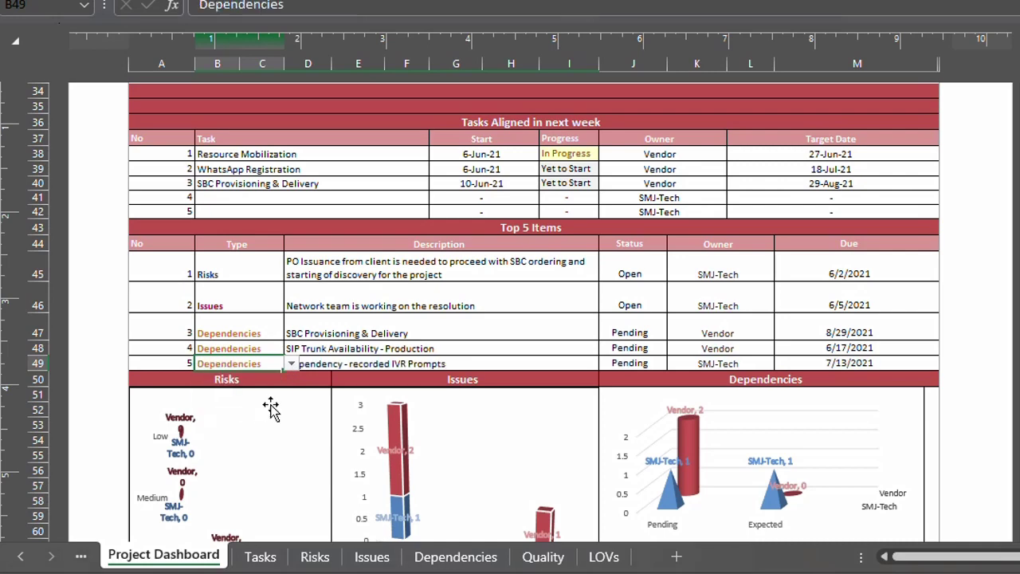
Step: Compare the Status values of the Top 5 items with the Status column on the Dependencies sheet
left_click(394, 348)
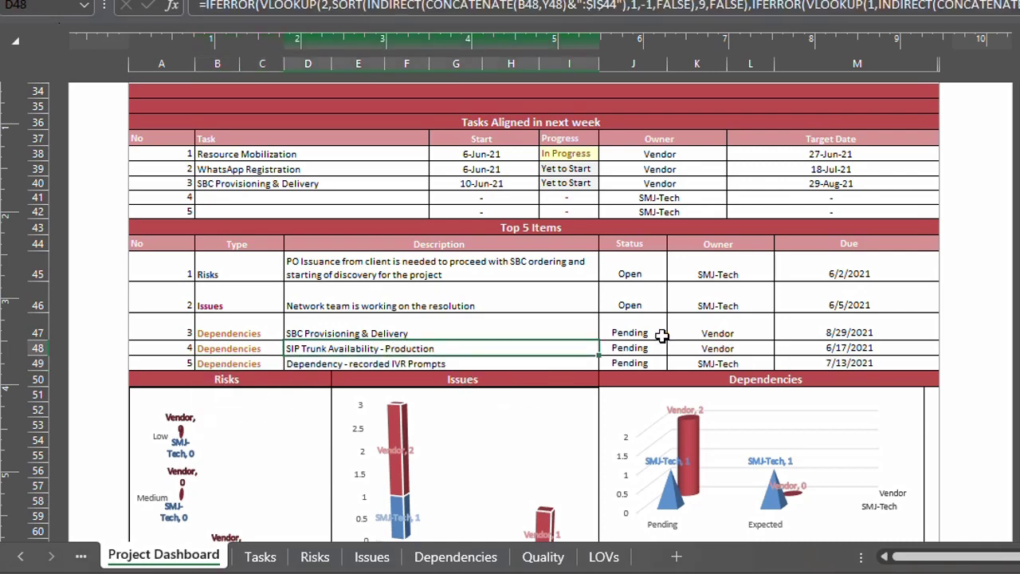
left_click_drag(630, 316, 630, 363)
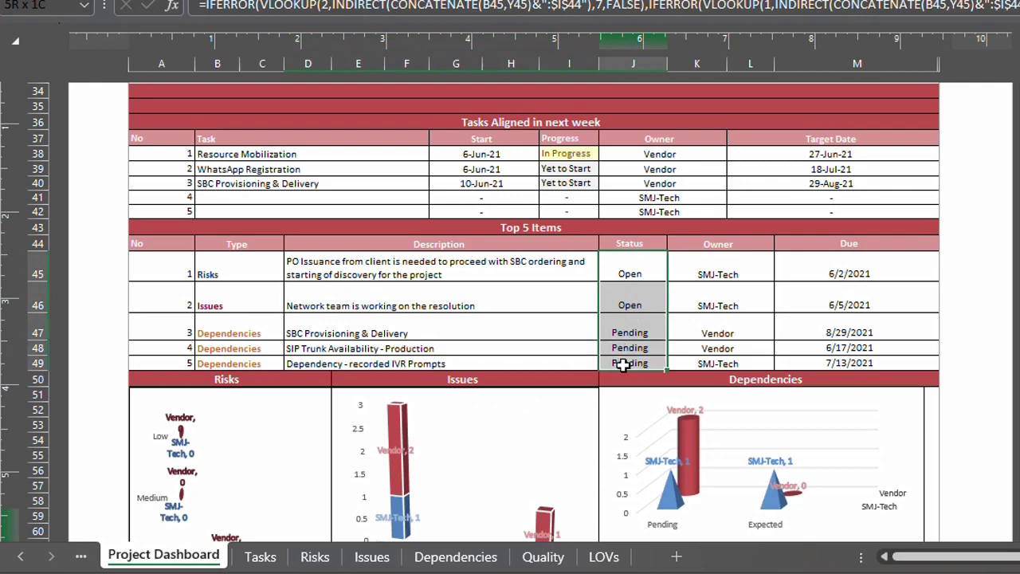
left_click(478, 558)
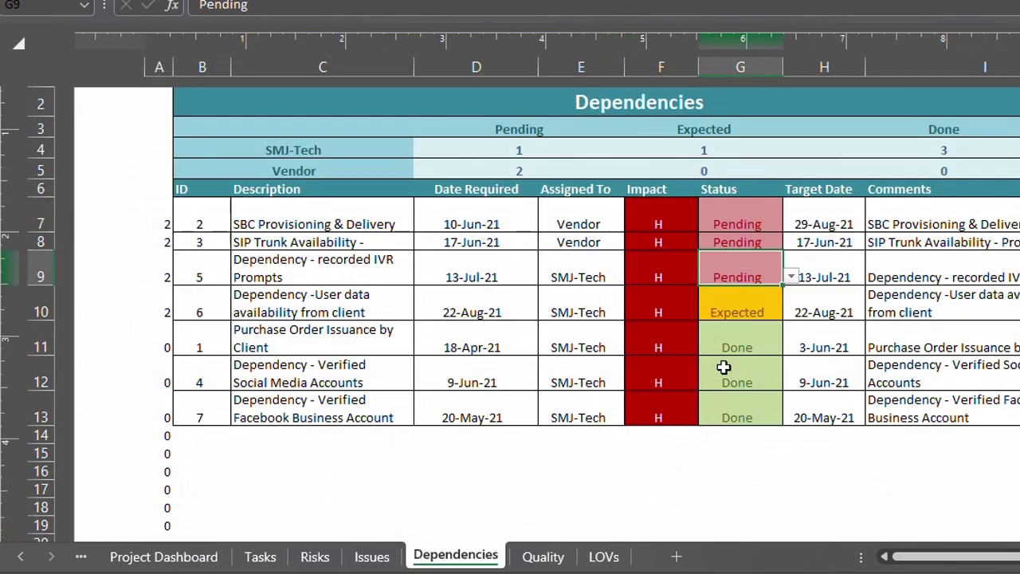
left_click(199, 559)
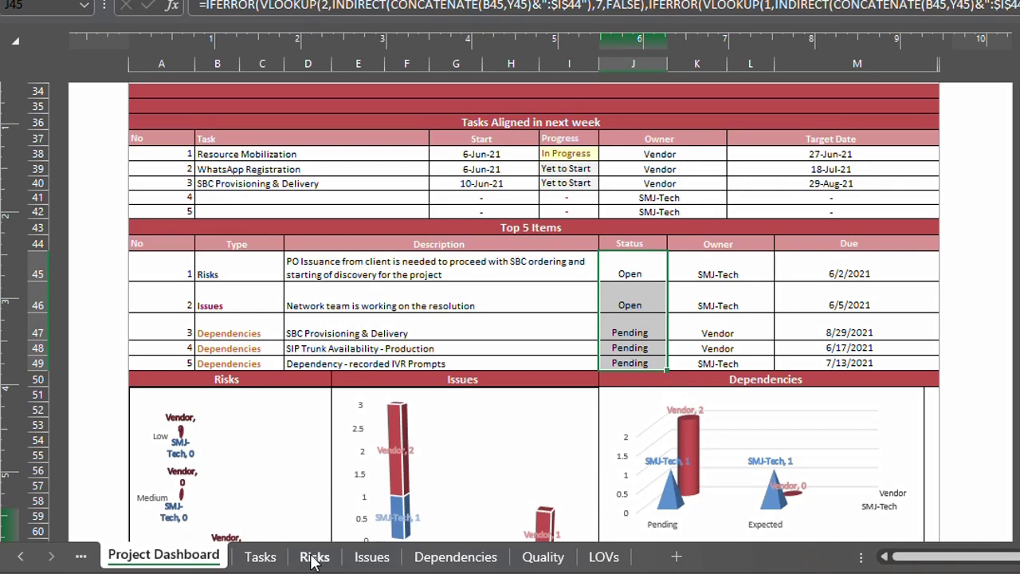
Step: Set the Impact of both risks on the Risks sheet to L and check the first Top 5 item on the Project Dashboard
left_click(314, 562)
left_click(600, 372)
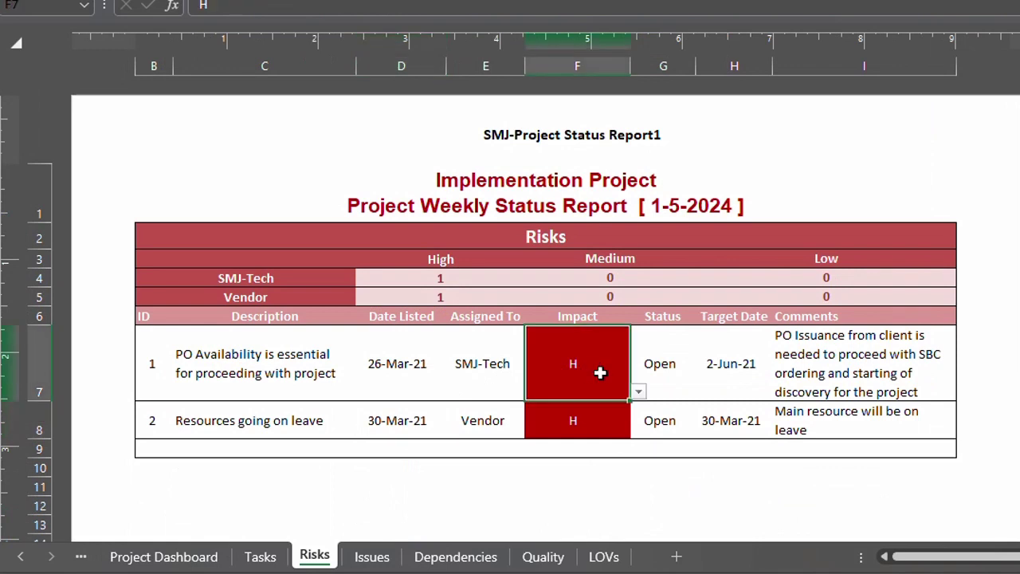
left_click(638, 391)
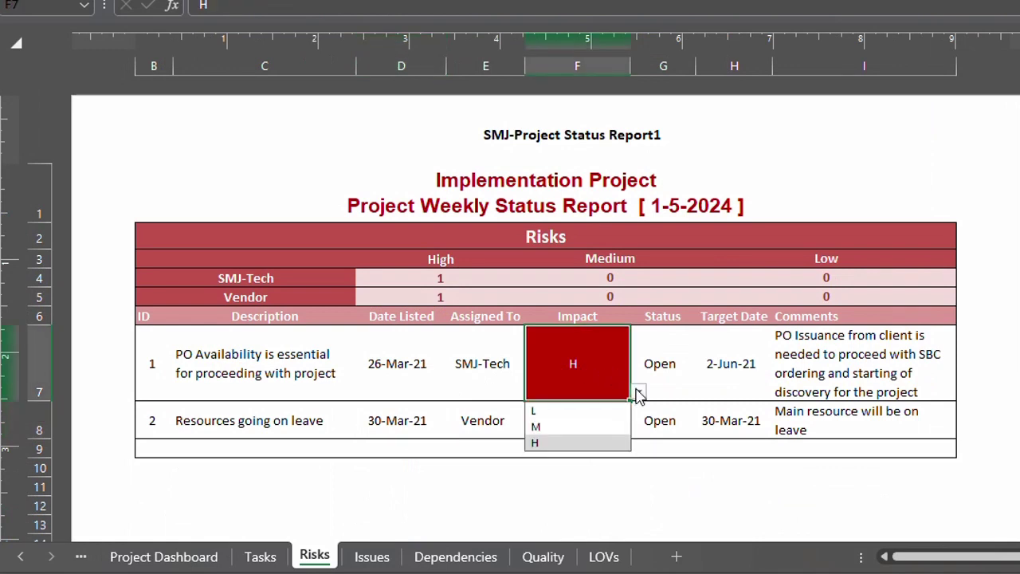
left_click(555, 411)
left_click(589, 420)
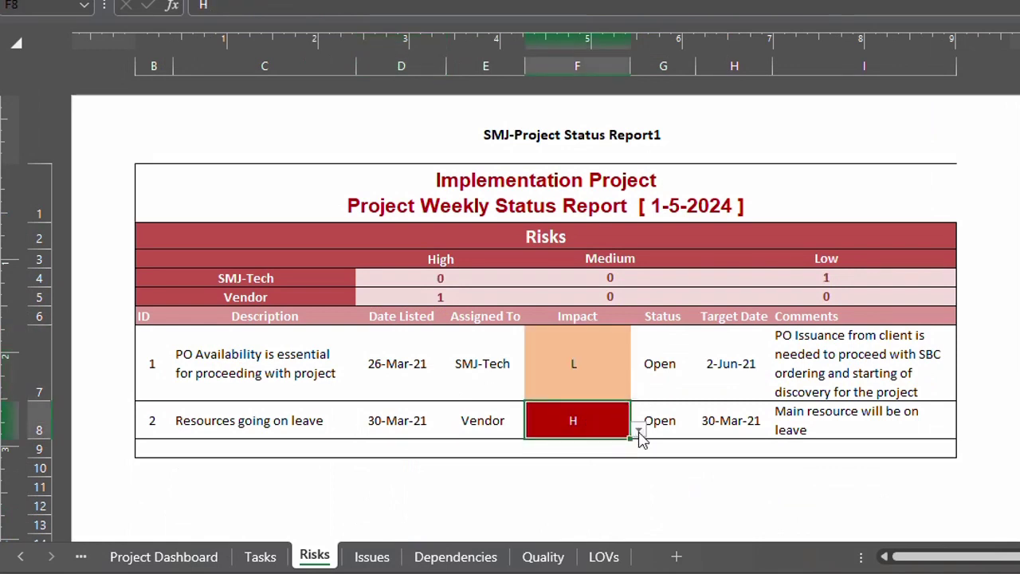
left_click(638, 431)
left_click(596, 448)
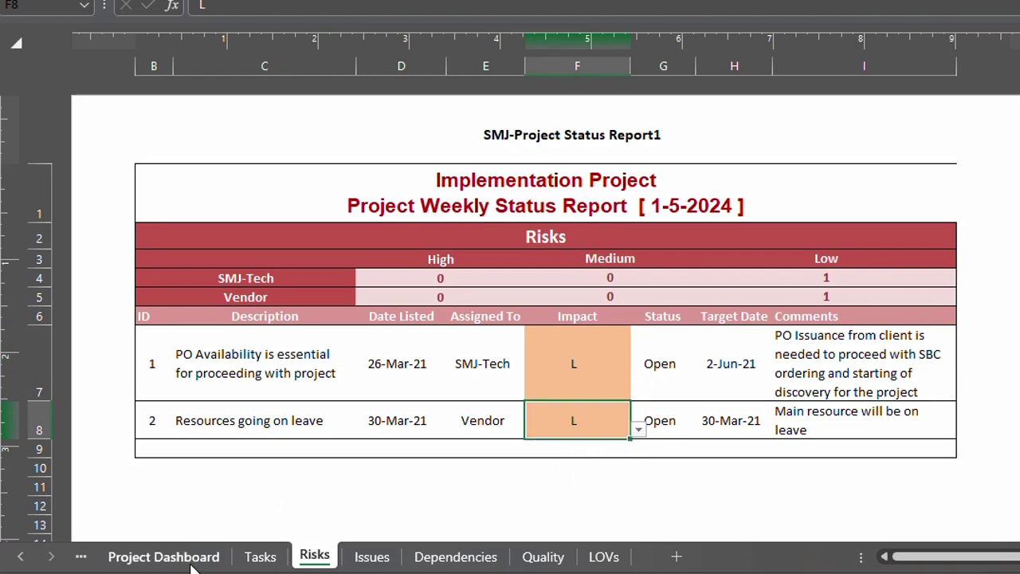
left_click(192, 558)
left_click(432, 266)
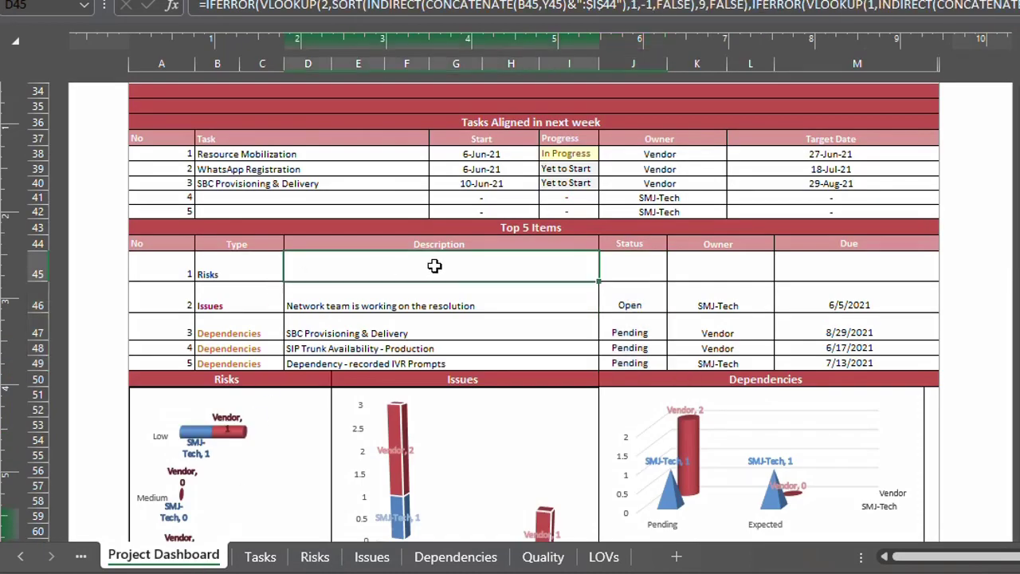
left_click(250, 271)
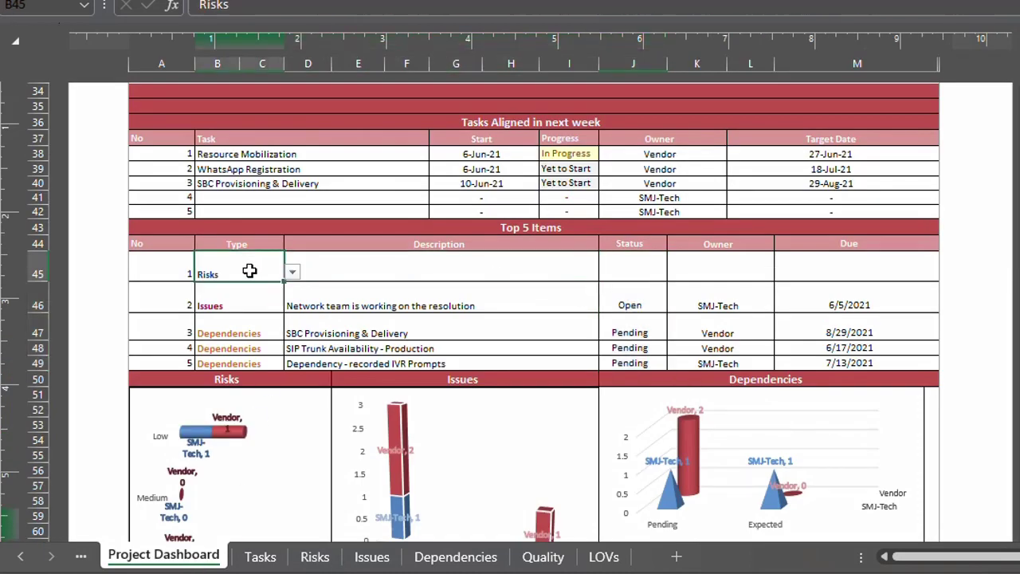
Step: Set the Impact of the "Resources going on leave" risk to M and check the Top 5 Items on the Project Dashboard
left_click(313, 558)
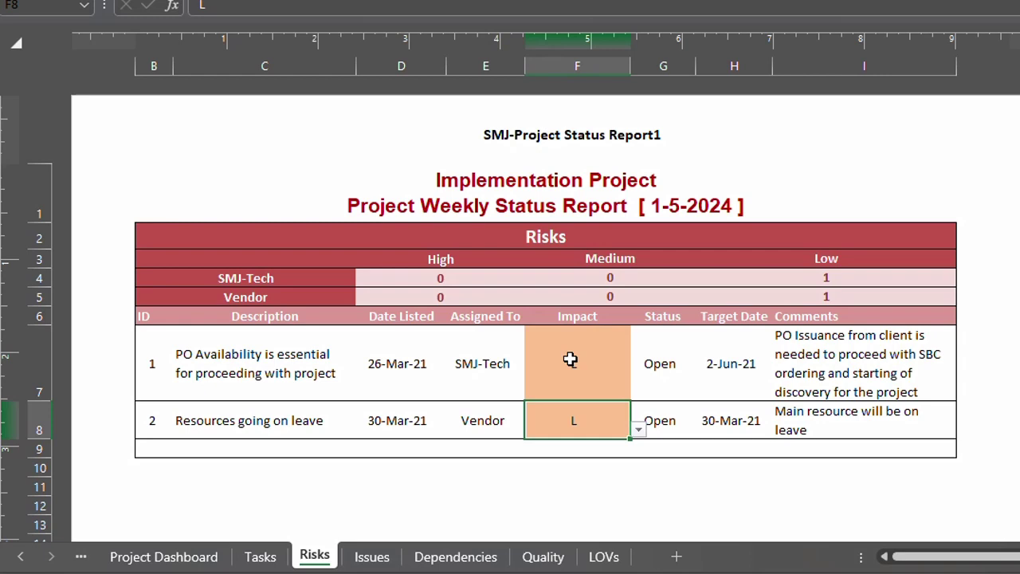
left_click(638, 428)
left_click(586, 462)
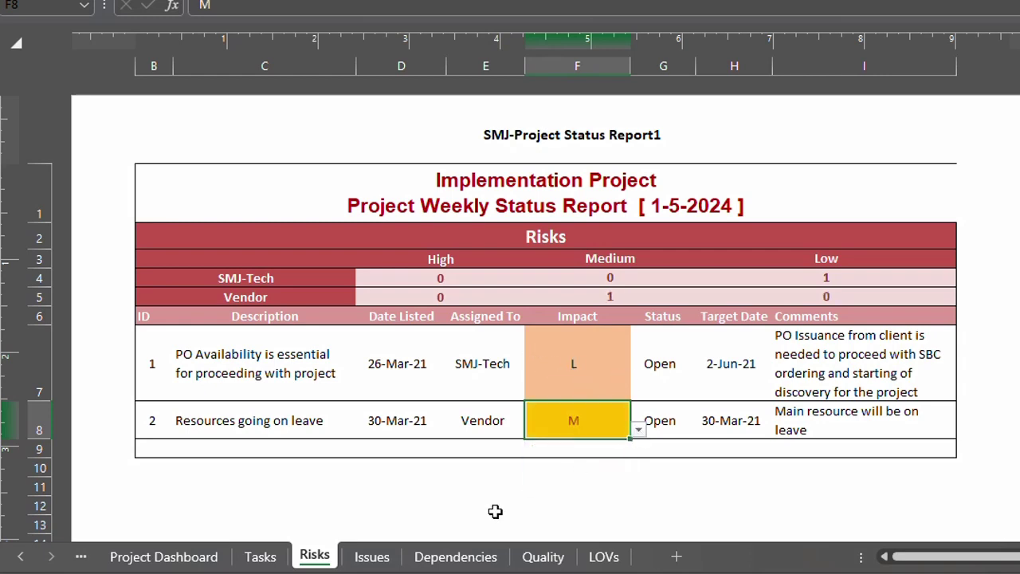
left_click(167, 556)
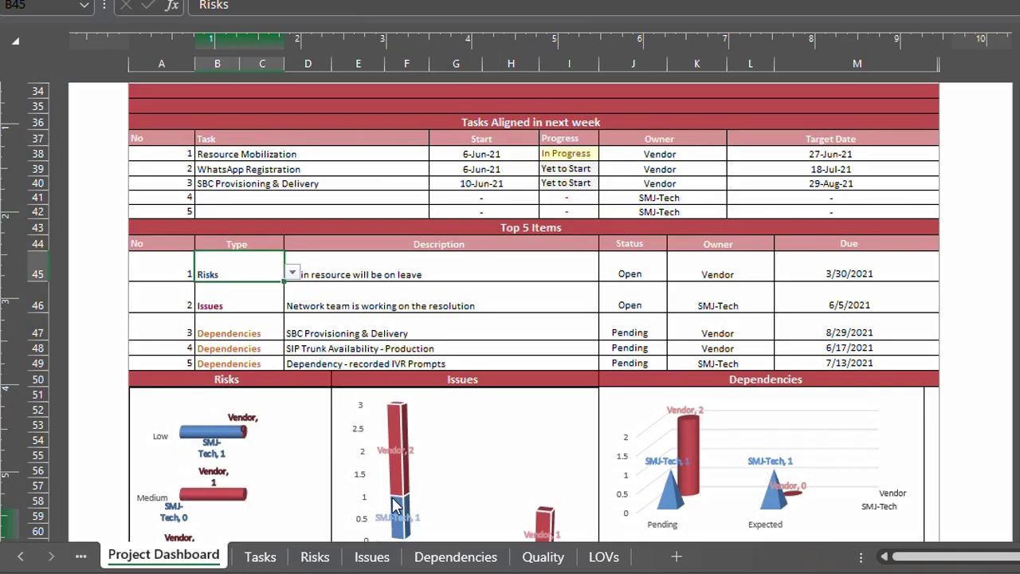
Step: Set the Impact of the "Resources going on leave" risk to H and review the first two Top 5 items on the Project Dashboard
left_click(315, 556)
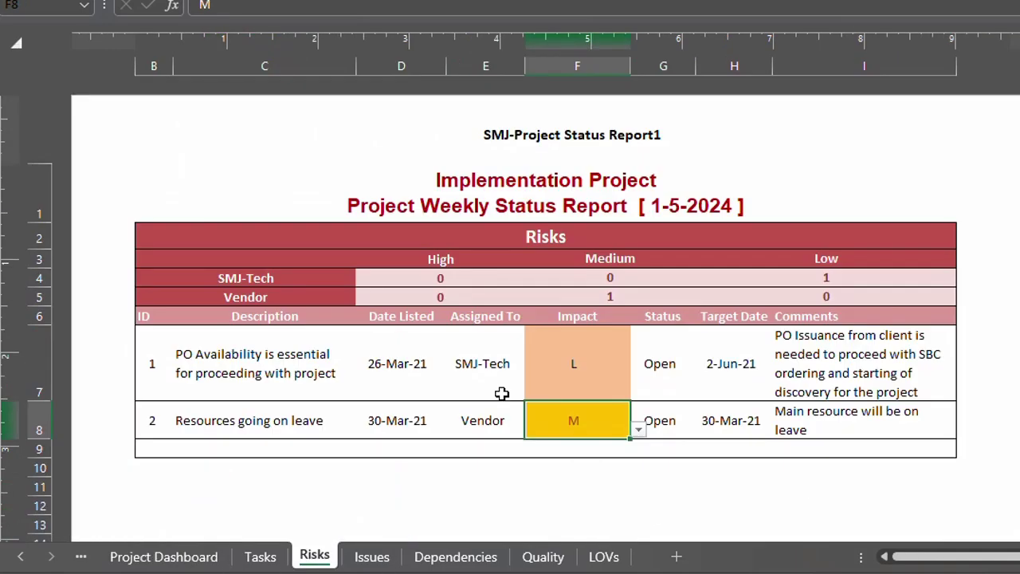
left_click(637, 429)
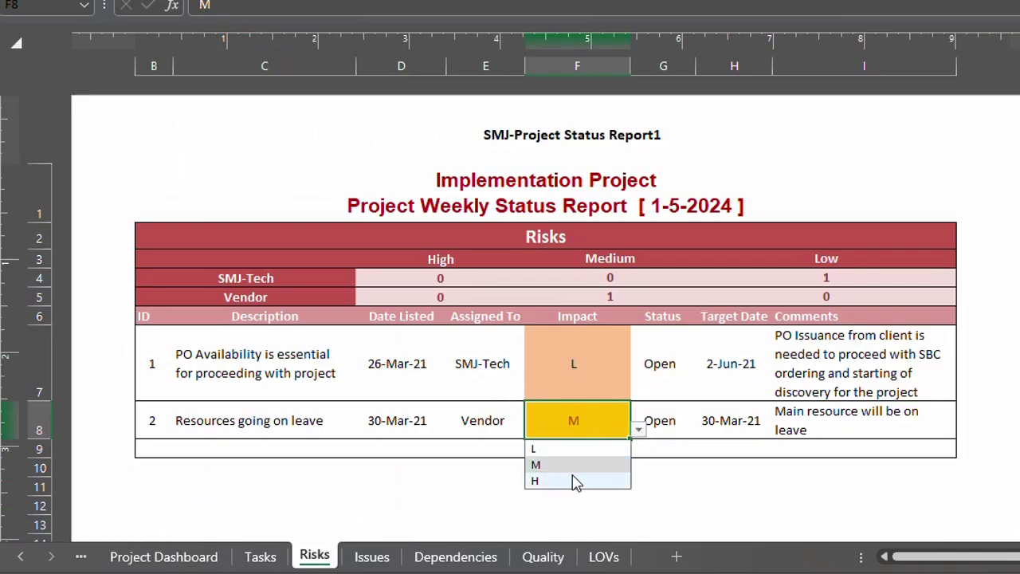
left_click(574, 481)
left_click(164, 555)
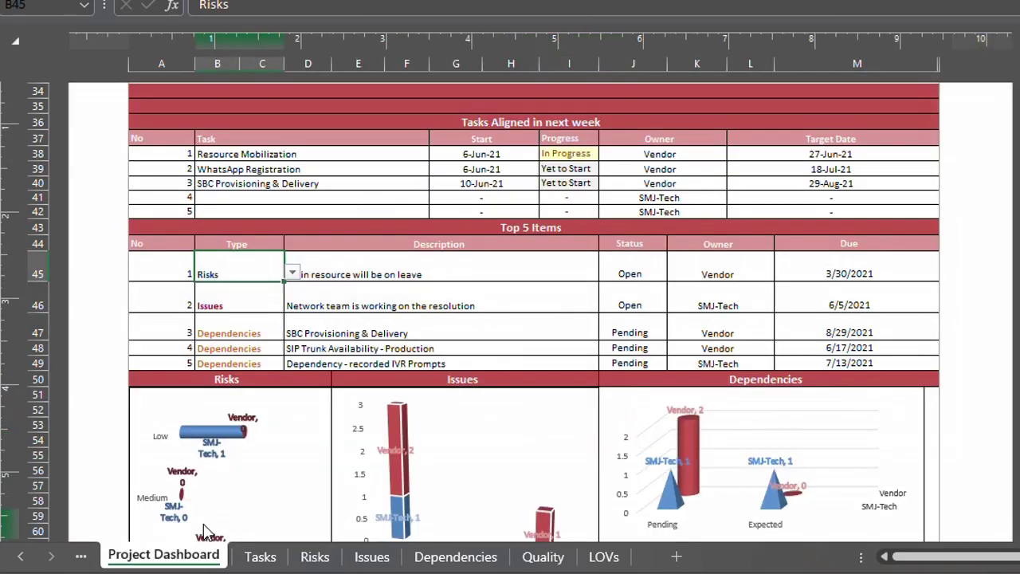
left_click(333, 273)
left_click(388, 305)
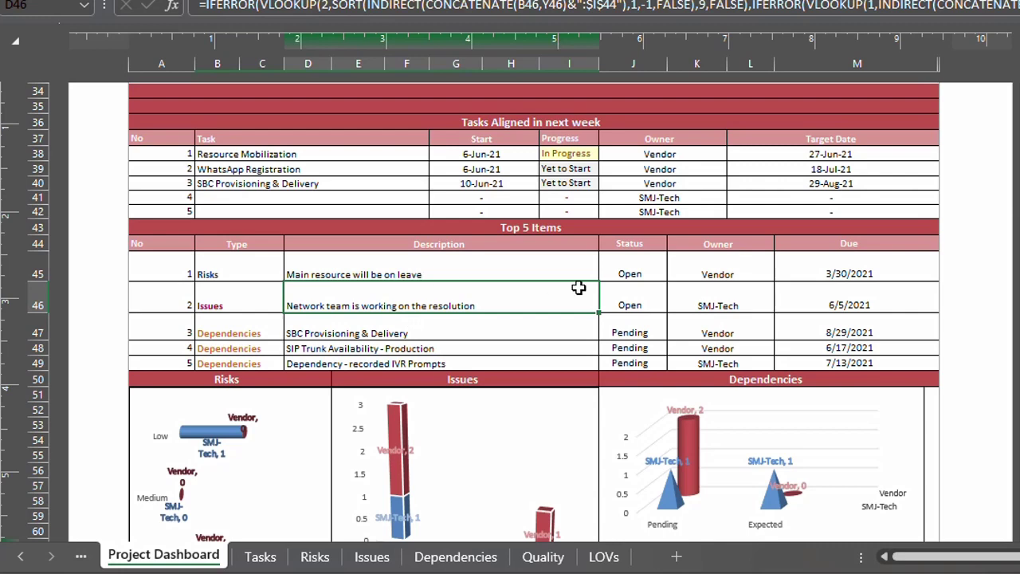
left_click(239, 276)
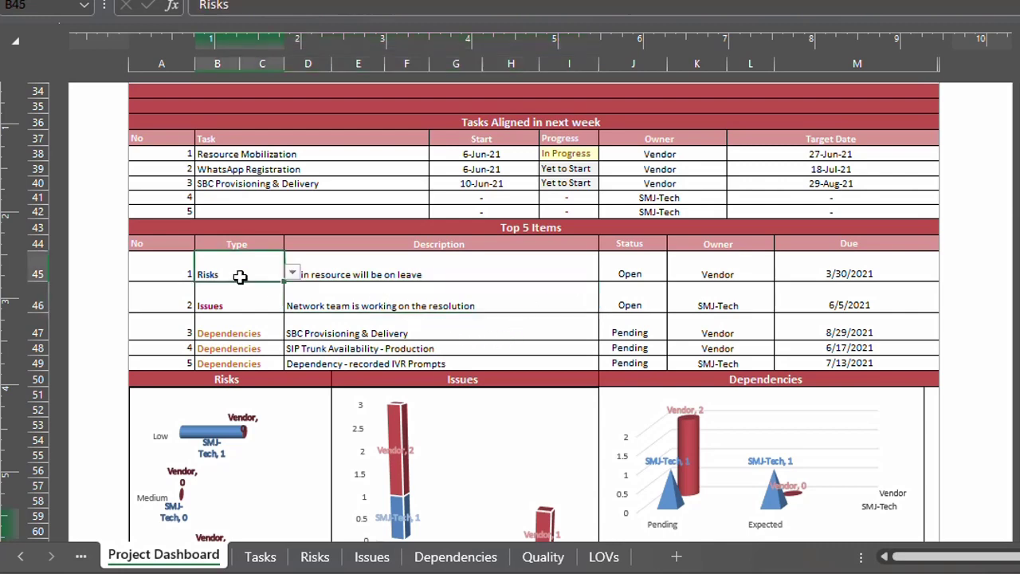
left_click(293, 275)
left_click(343, 308)
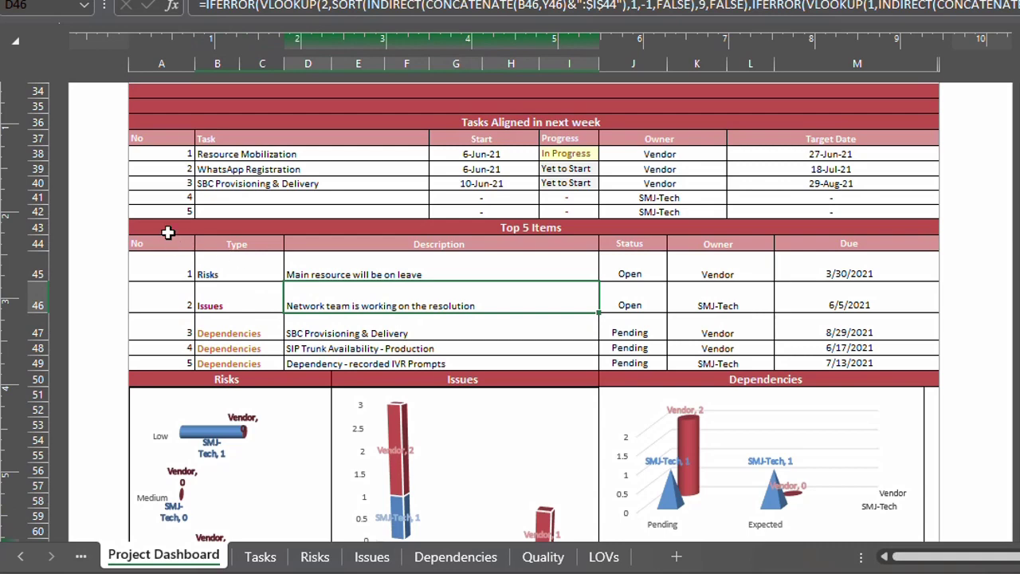
Step: Widen the Dependencies chart on the Project Dashboard so it reaches the outer edge of column M
left_click_drag(168, 232, 155, 358)
left_click(534, 324)
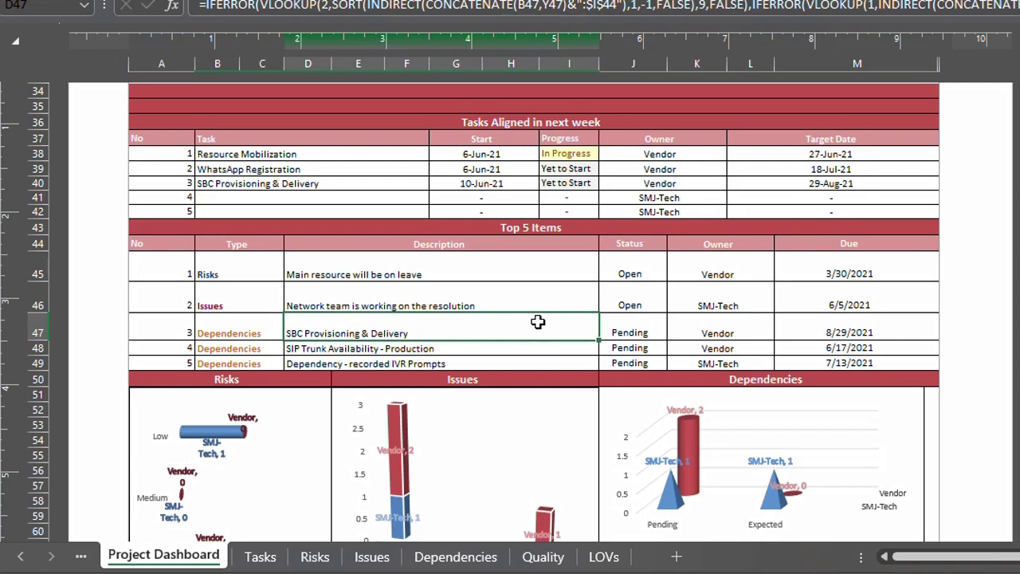
scroll(550, 364, "up", 2)
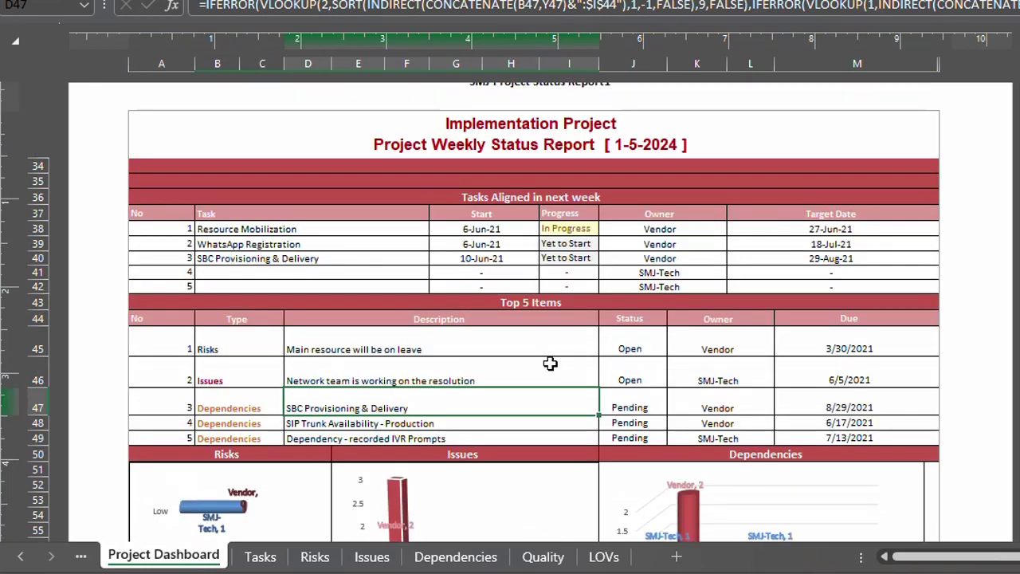
scroll(550, 364, "down", 4)
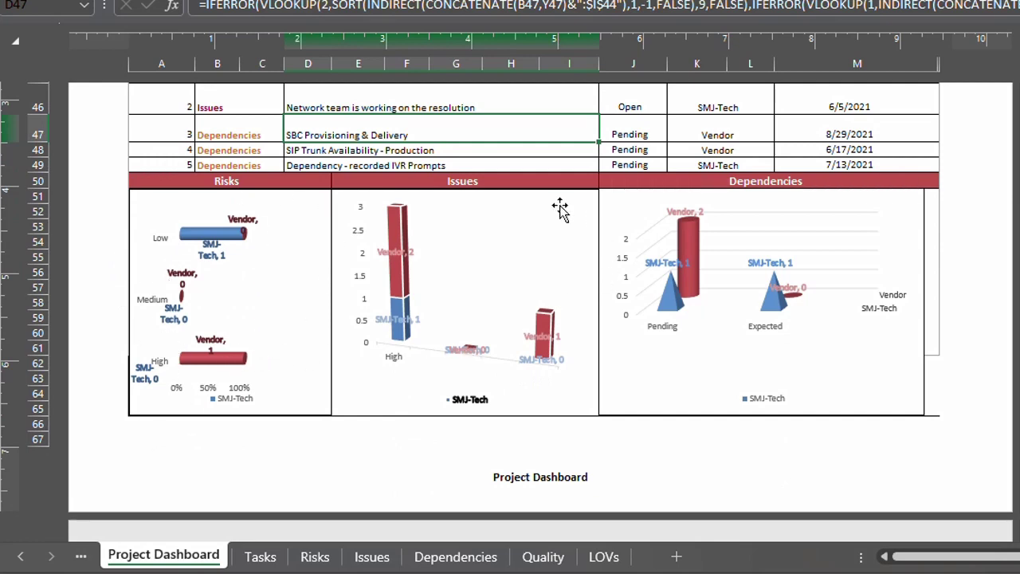
left_click(921, 292)
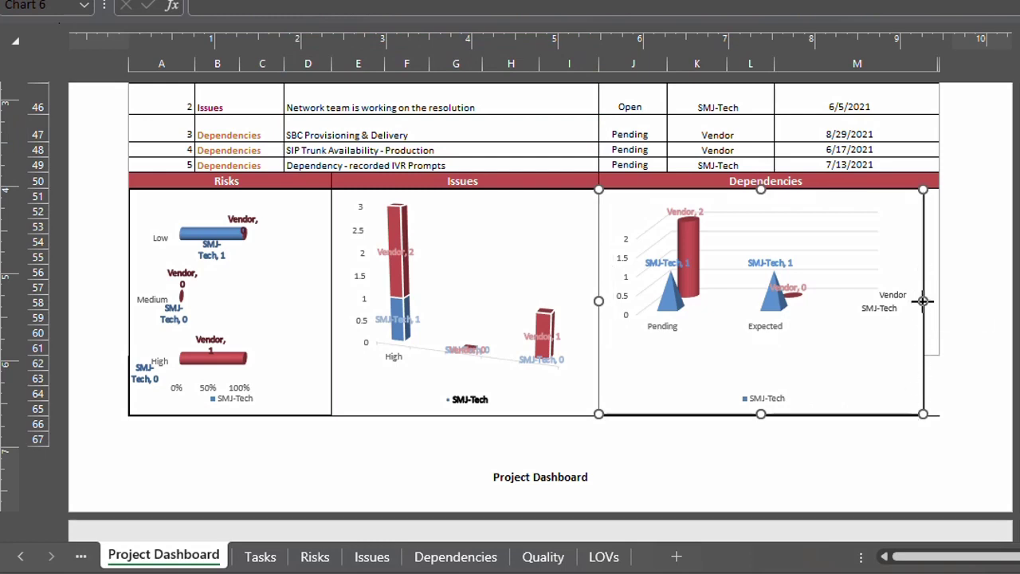
left_click_drag(922, 301, 939, 295)
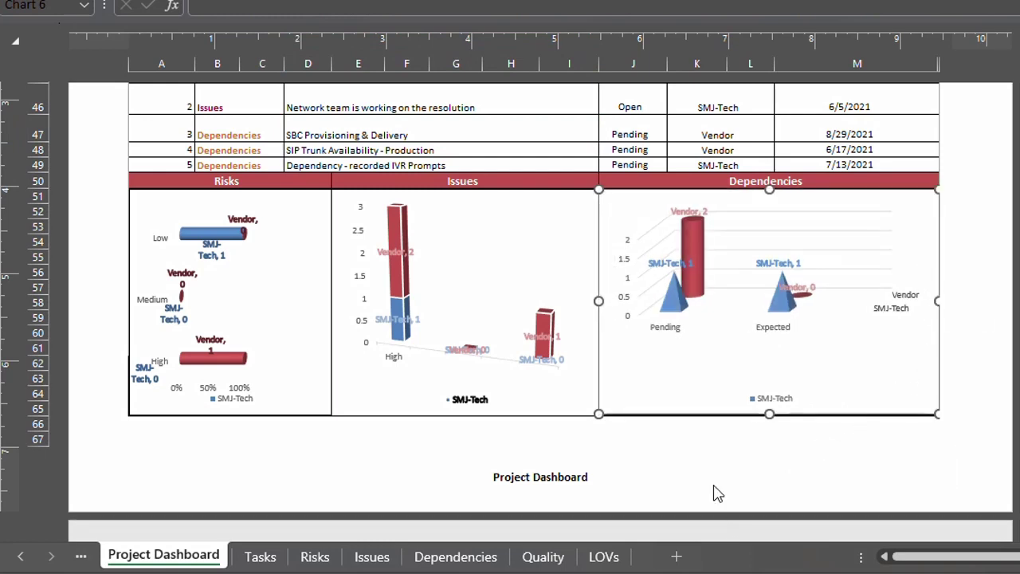
left_click(714, 435)
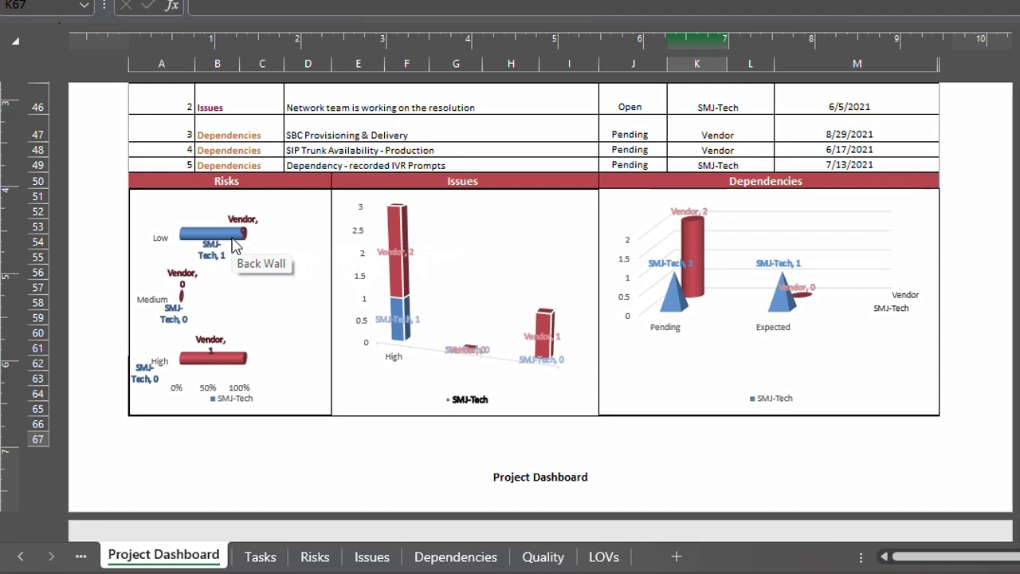
Step: Set the Impact of the "PO Availability" risk on the Risks sheet to M and check the dashboard's Risks chart
left_click(315, 556)
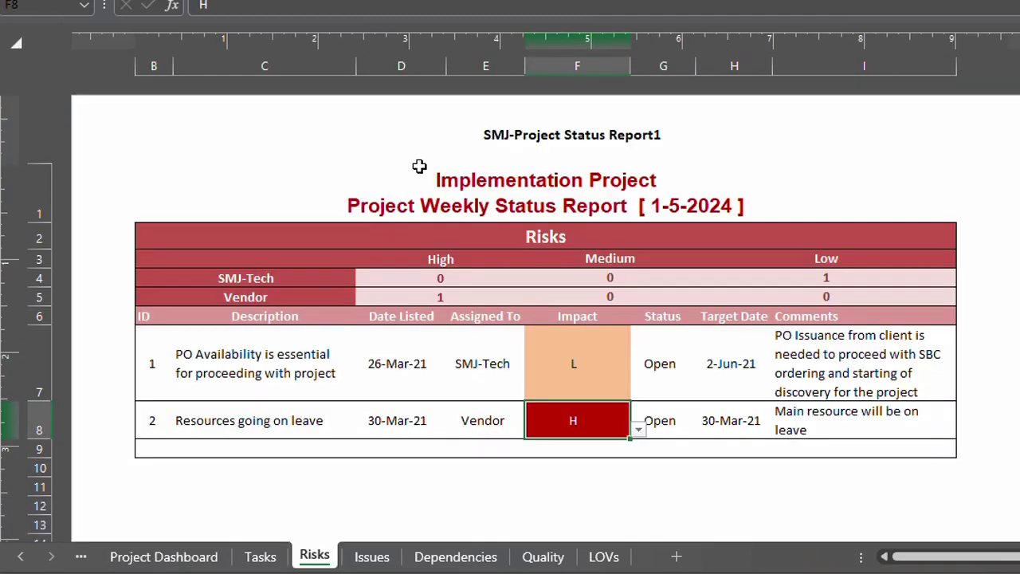
left_click(577, 364)
left_click(639, 391)
left_click(576, 427)
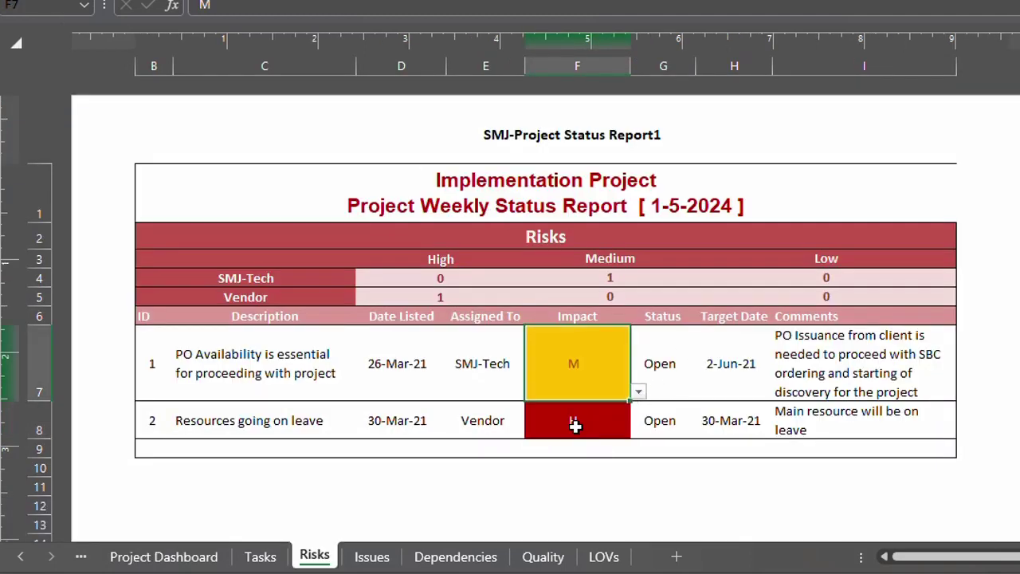
left_click(163, 556)
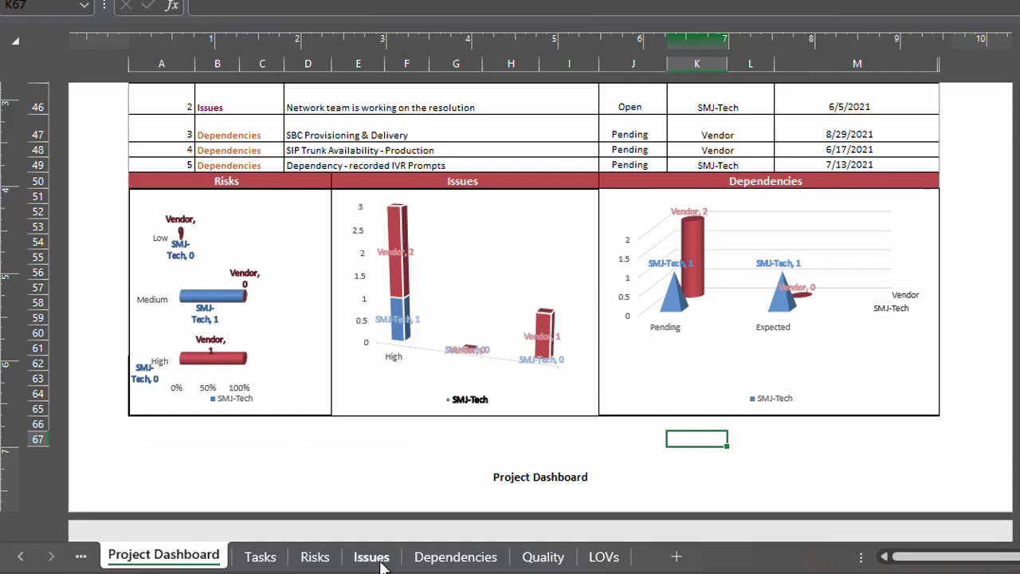
Step: Set the Impact of the "Resources going on leave" risk to M and check the Risks chart on the Project Dashboard
left_click(327, 557)
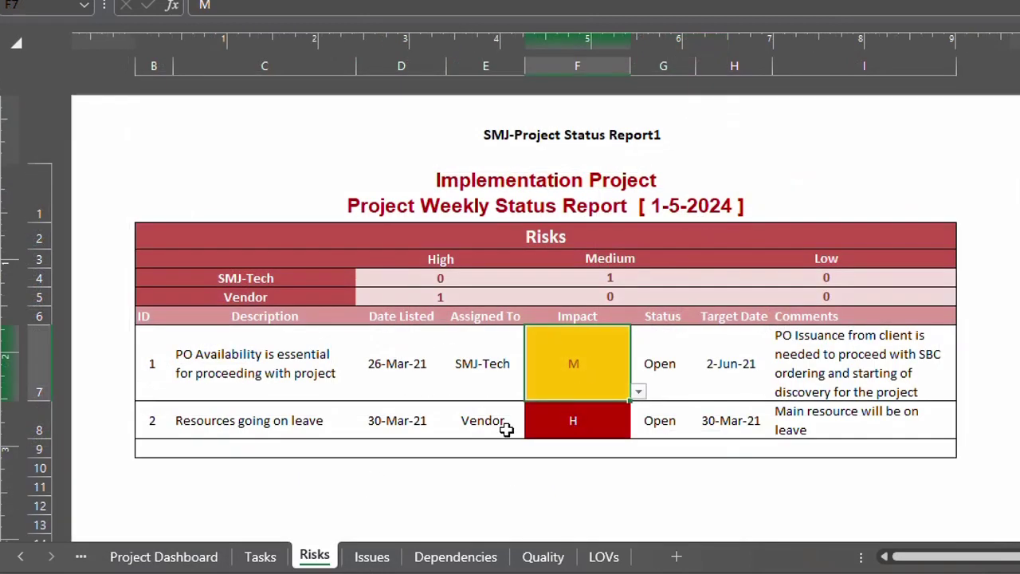
left_click(610, 422)
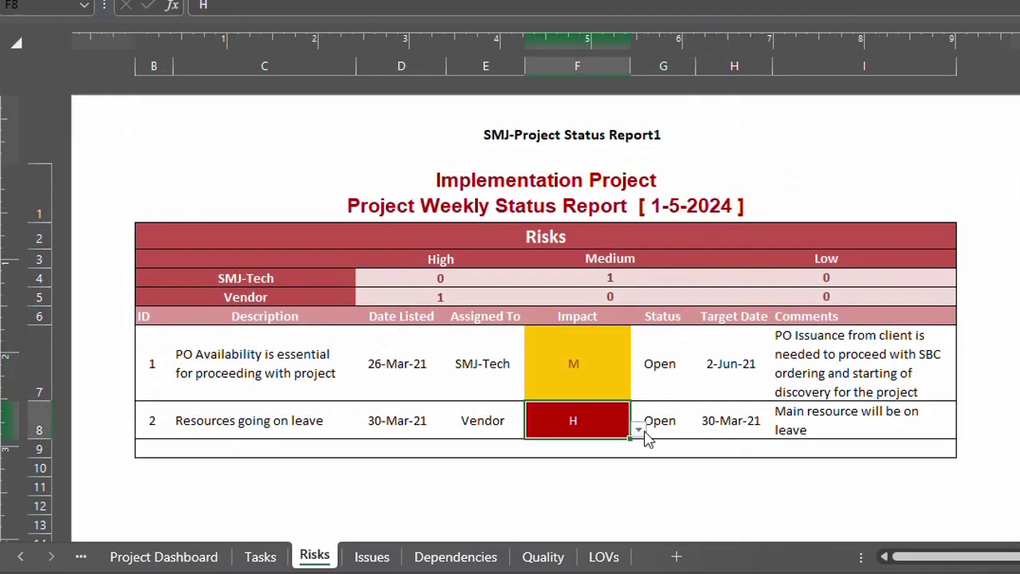
left_click(639, 430)
left_click(542, 463)
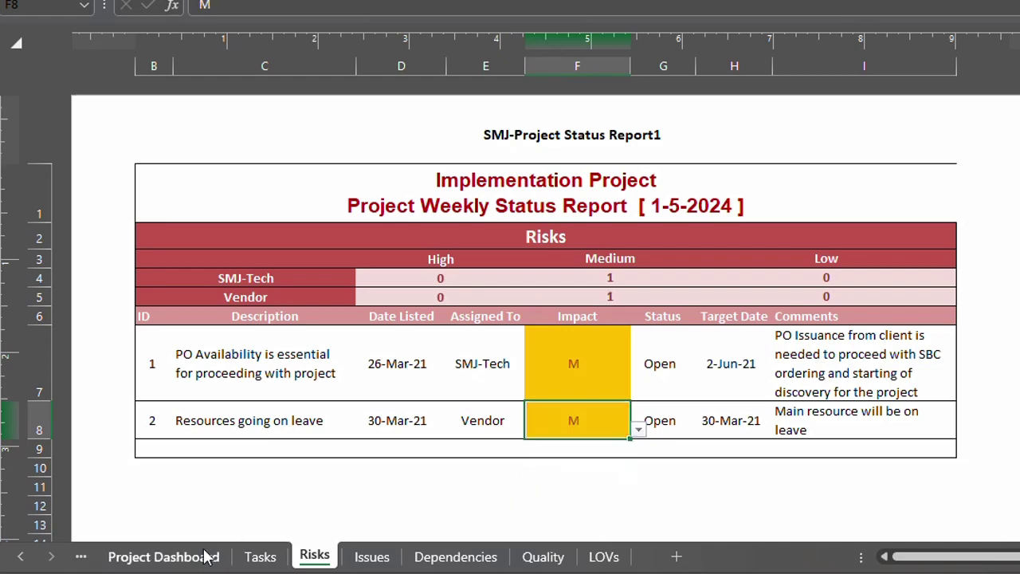
left_click(163, 557)
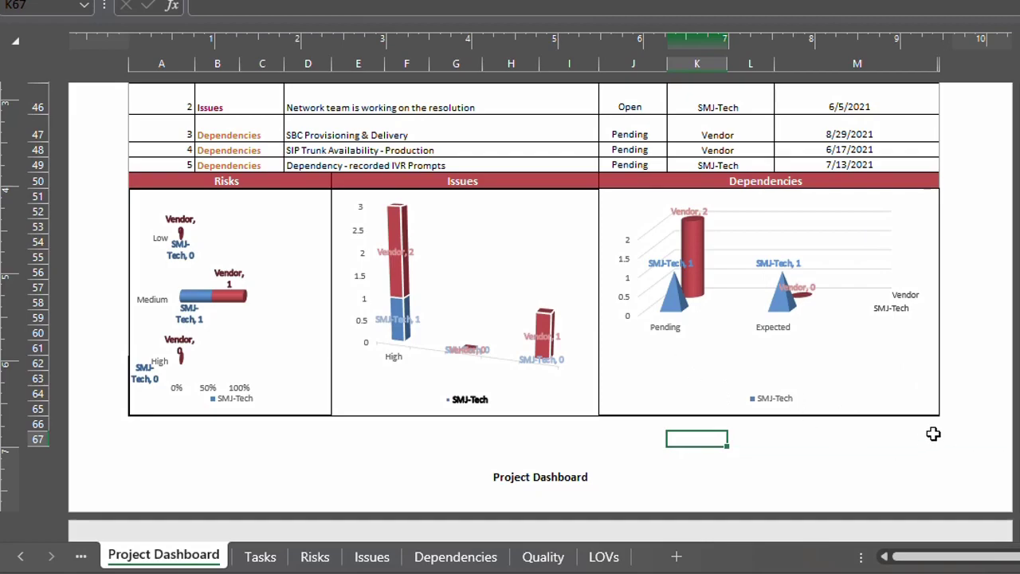
Step: Review the Project Dashboard from the health card to the charts, and the Module entries on the Quality sheet
scroll(945, 444, "down", 3)
scroll(945, 446, "up", 4)
scroll(945, 447, "up", 15)
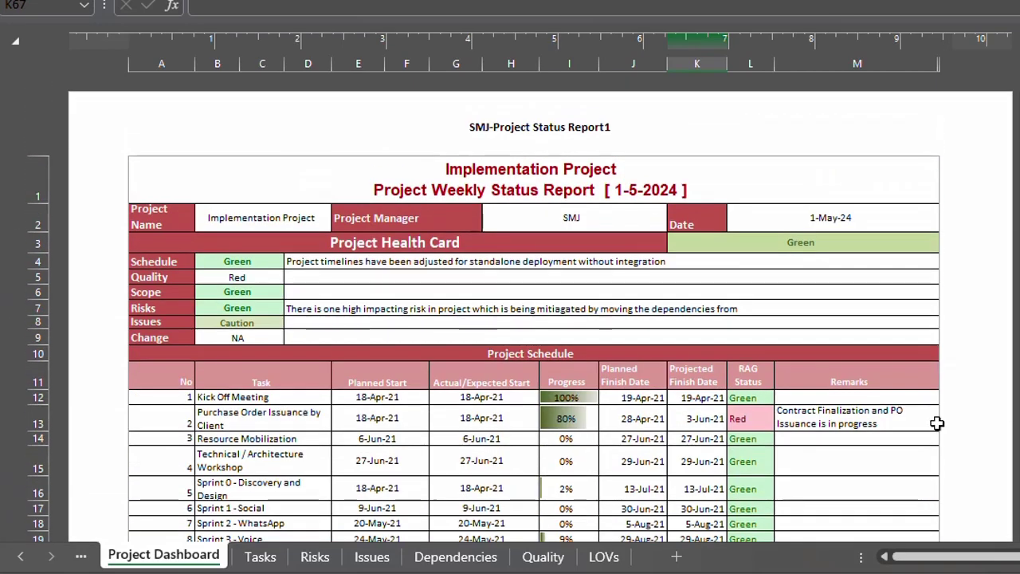
scroll(930, 416, "down", 10)
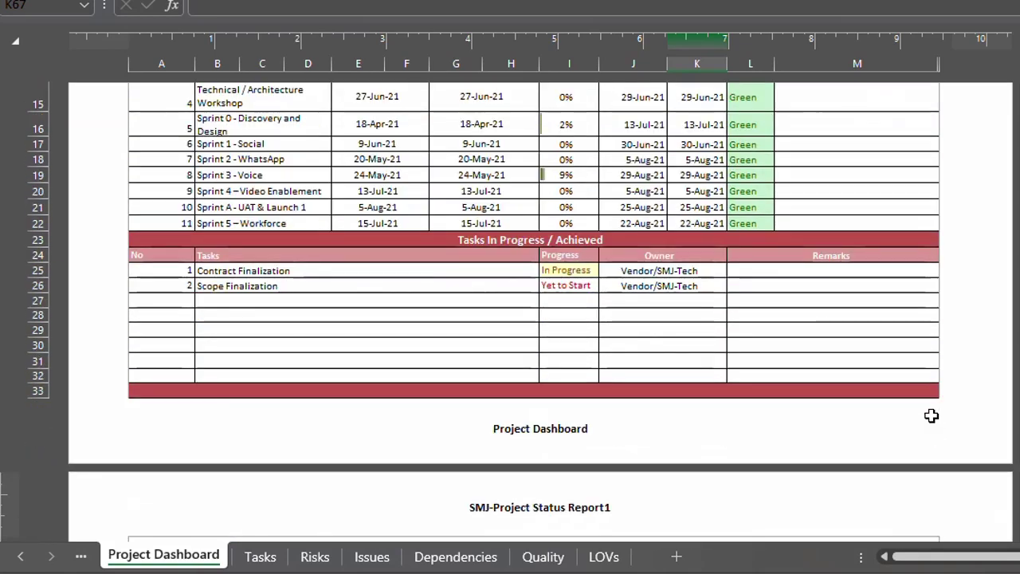
scroll(931, 416, "down", 8)
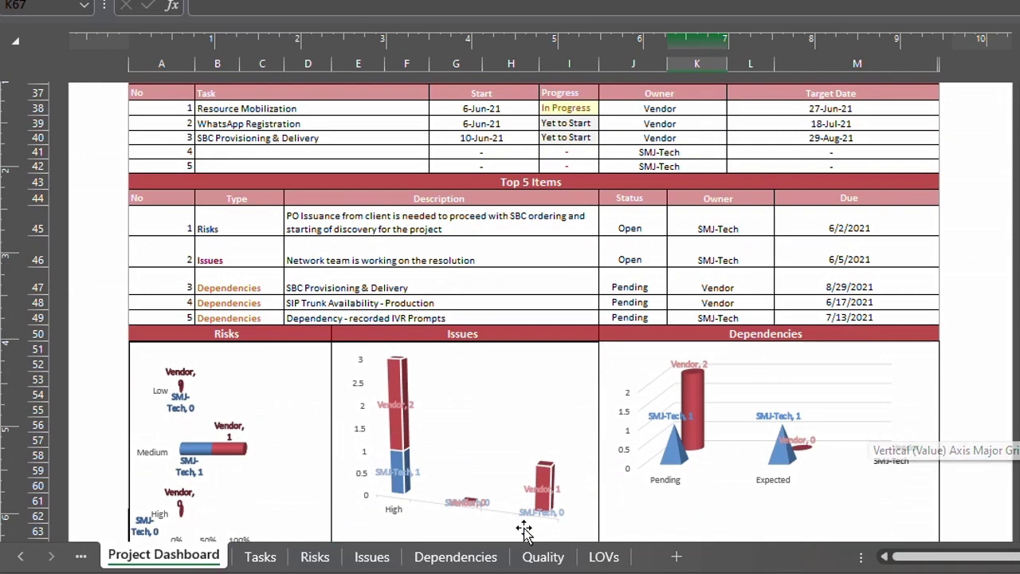
left_click(545, 558)
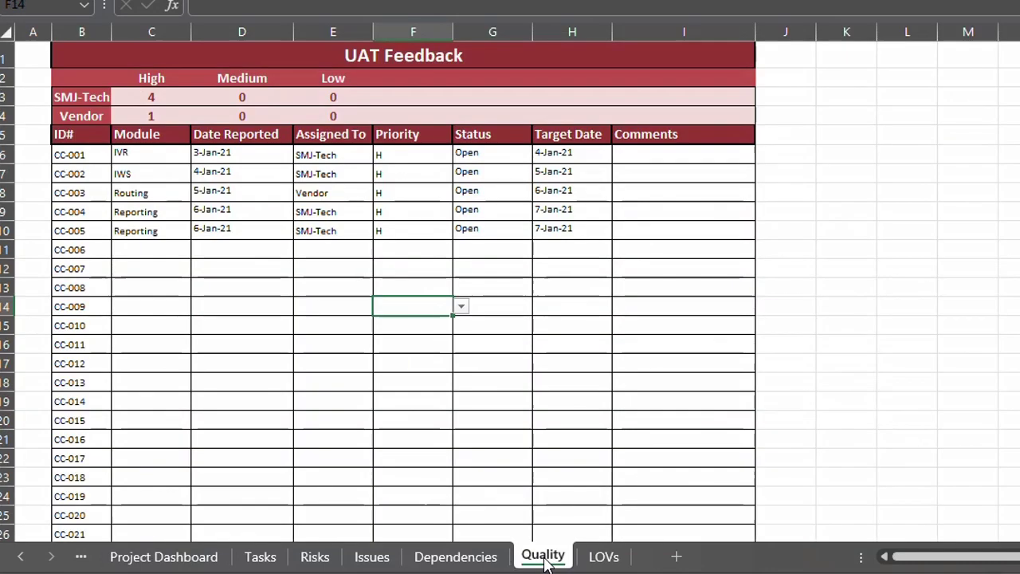
left_click(115, 170)
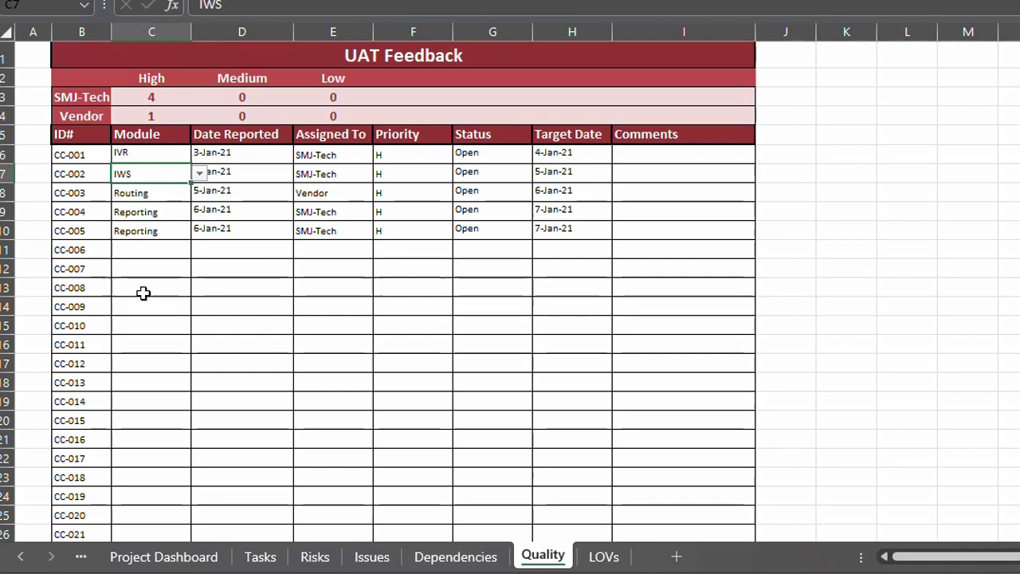
left_click(167, 237)
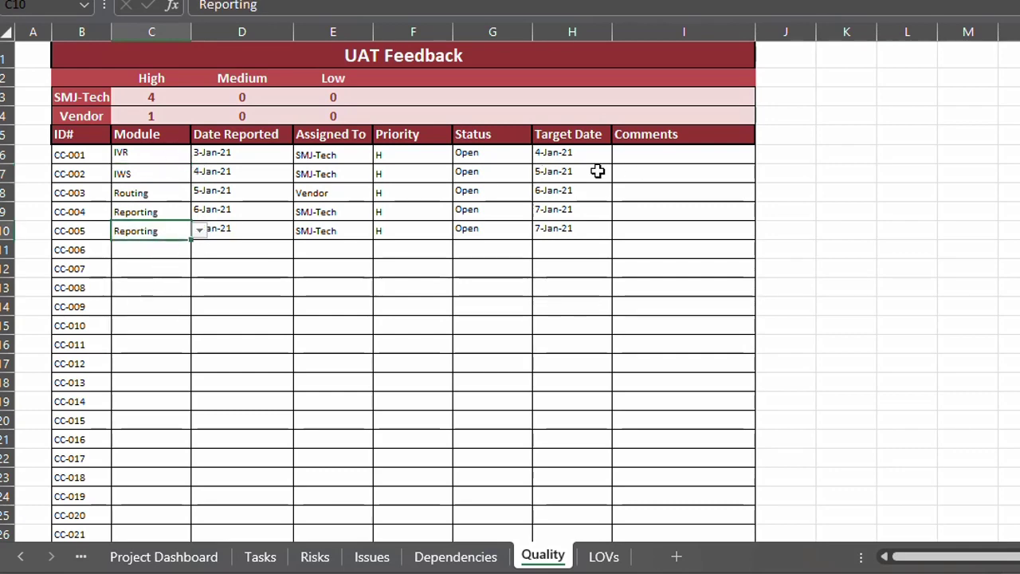
Step: Set the Status of UAT feedback items CC-002 and CC-003 on the Quality sheet to Closed
left_click(502, 171)
left_click(540, 175)
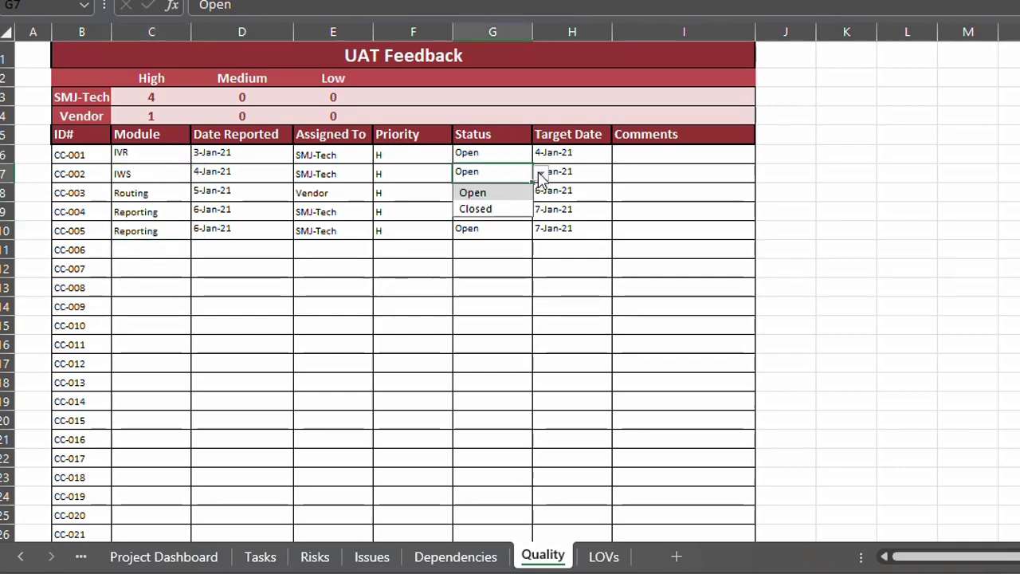
left_click(512, 210)
left_click(501, 228)
left_click(498, 197)
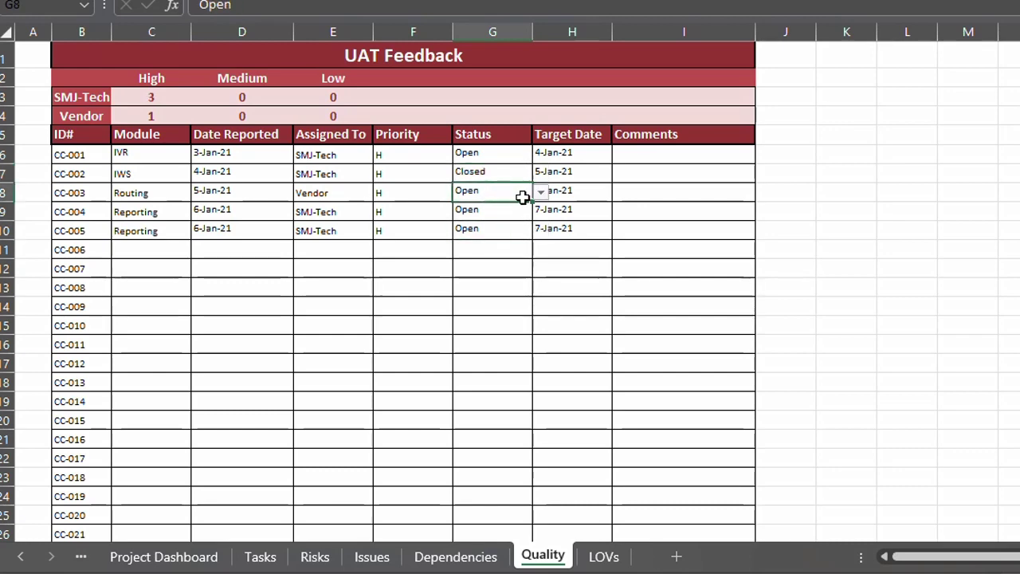
left_click(540, 192)
left_click(510, 227)
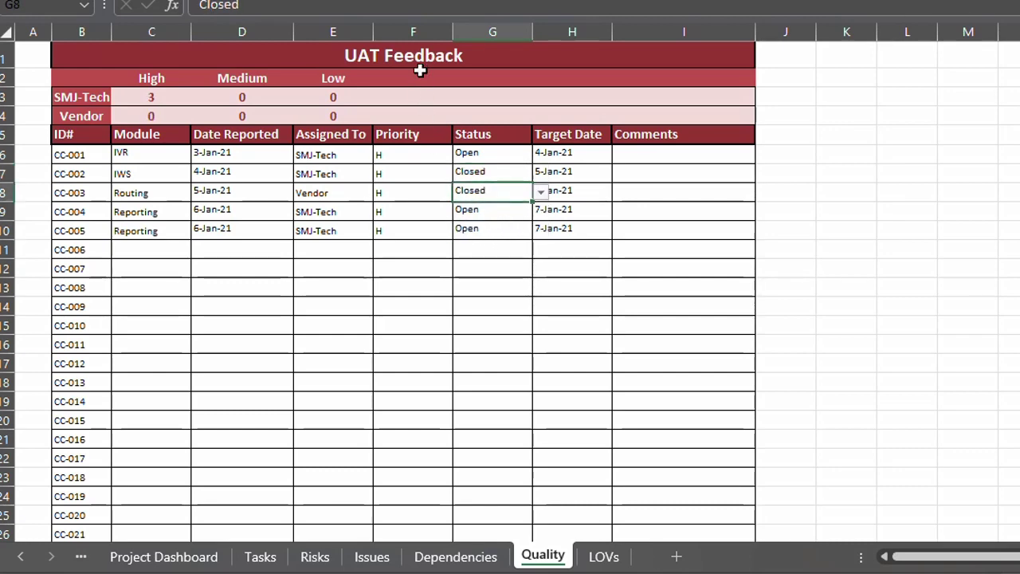
Step: Set the Priority of UAT feedback item CC-004 to M and of CC-003 to L
left_click(500, 219)
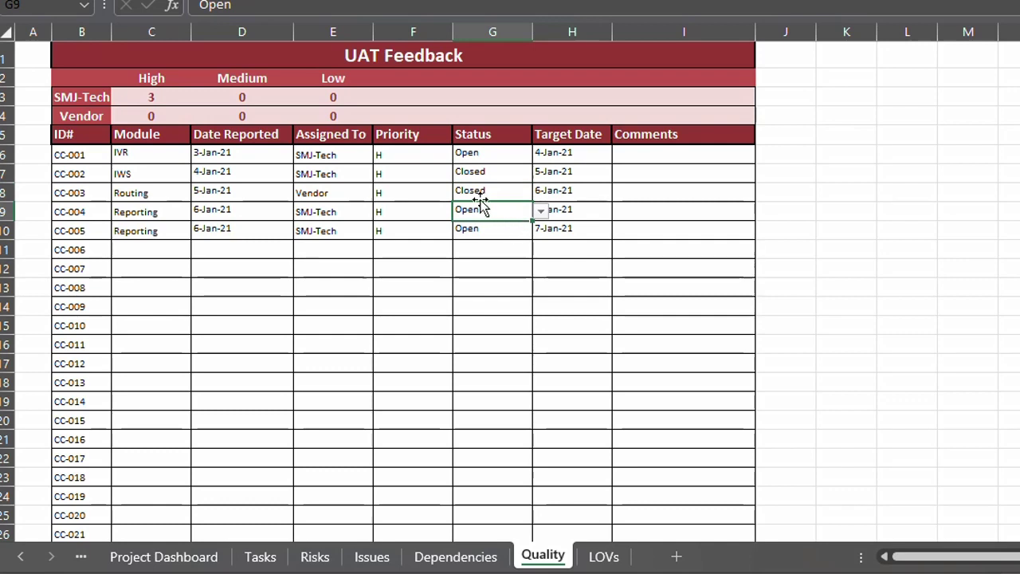
left_click(428, 206)
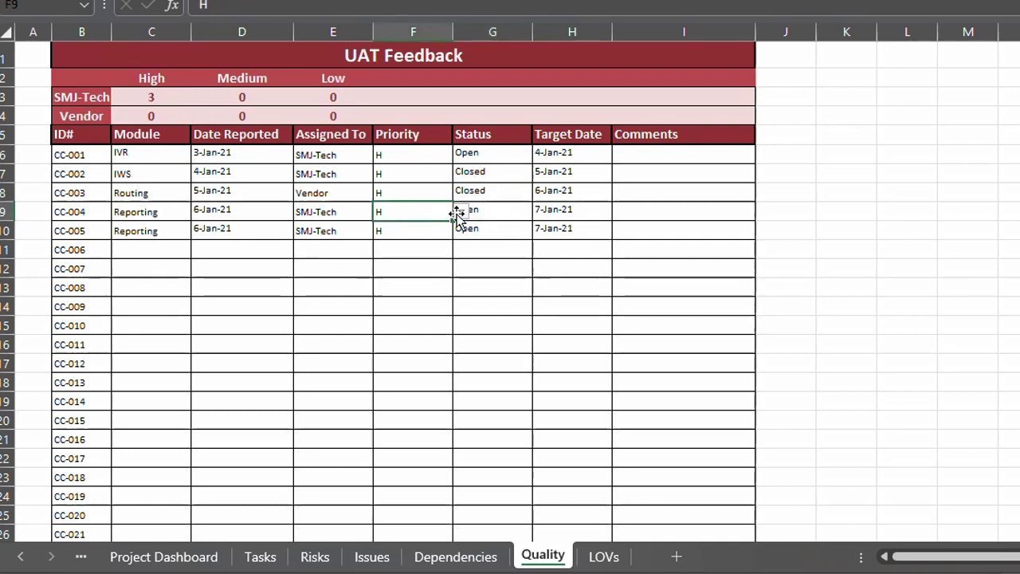
left_click(462, 211)
left_click(414, 244)
left_click(429, 185)
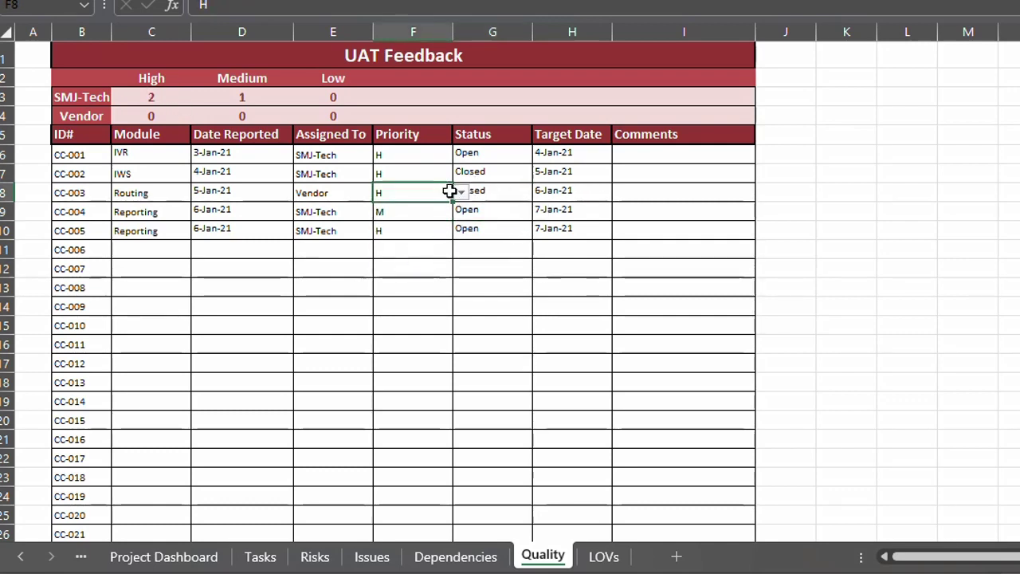
left_click(462, 192)
left_click(415, 210)
left_click(414, 269)
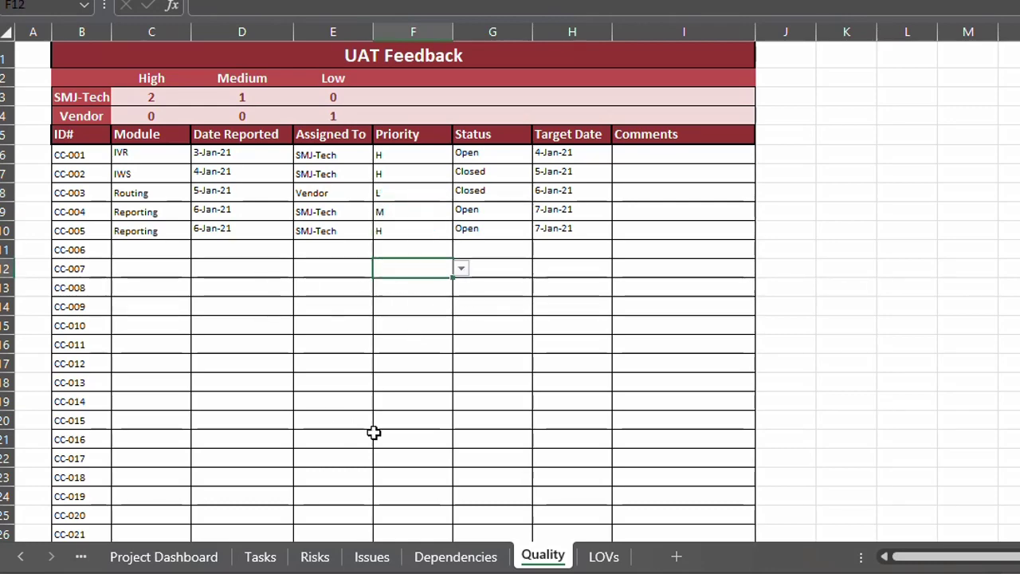
Step: Check the Quality rating in the Project Health Card on the Project Dashboard
left_click(177, 557)
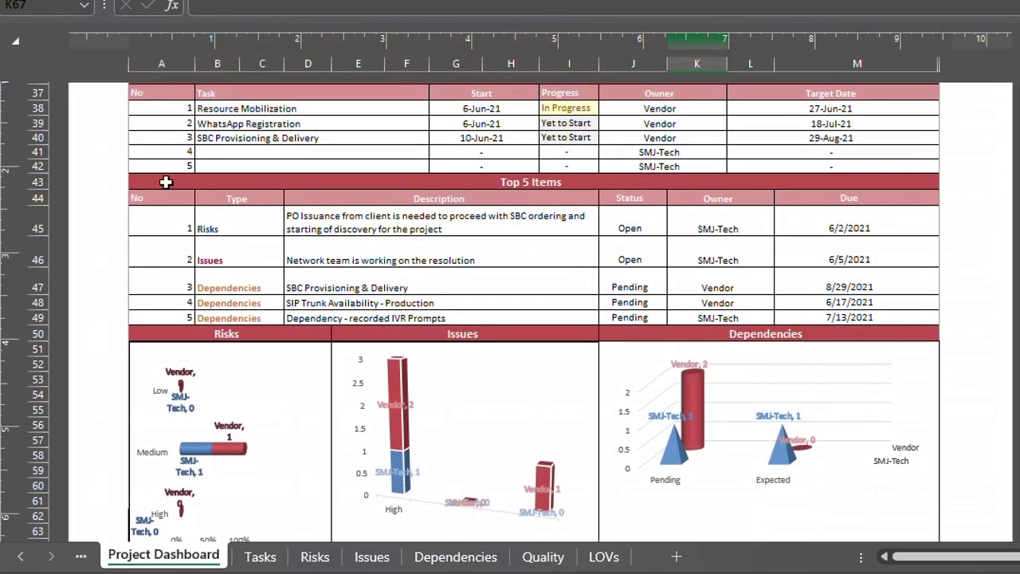
scroll(171, 183, "up", 15)
scroll(176, 183, "up", 3)
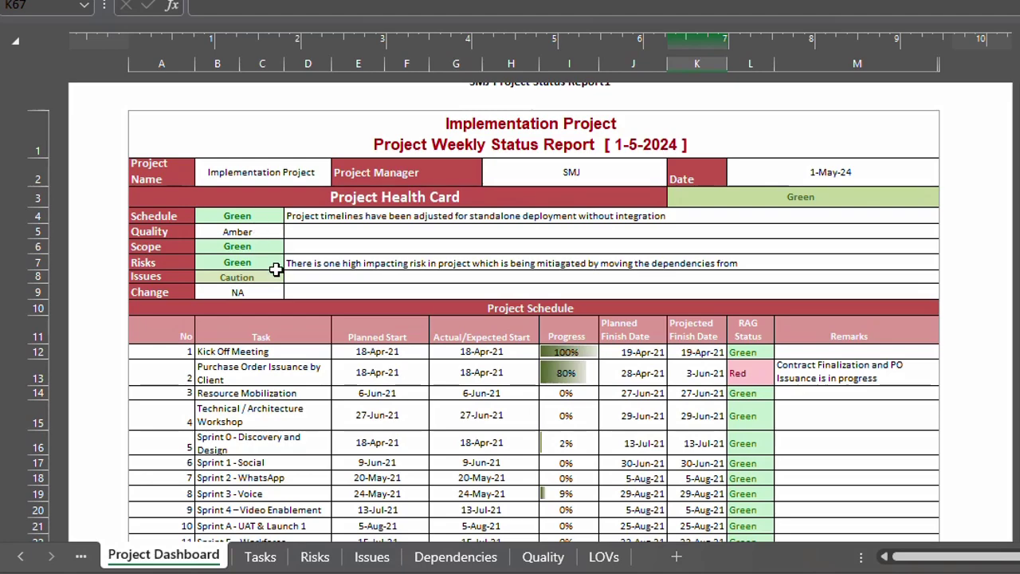
scroll(252, 271, "down", 1)
Step: Examine the Type, Description and Due cells of the Top 5 Items and their formulas without altering any data
scroll(252, 318, "down", 10)
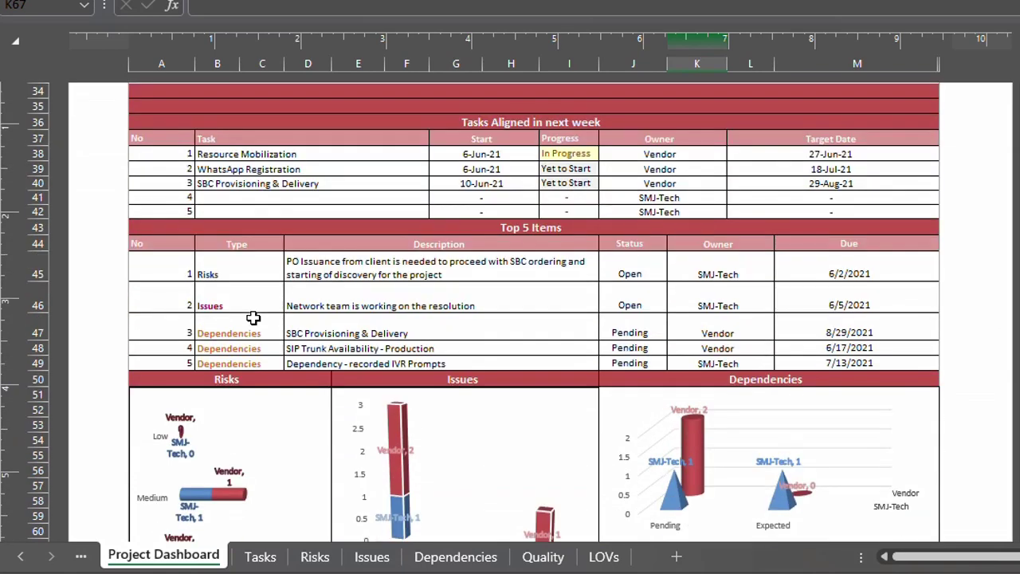
scroll(260, 314, "down", 1)
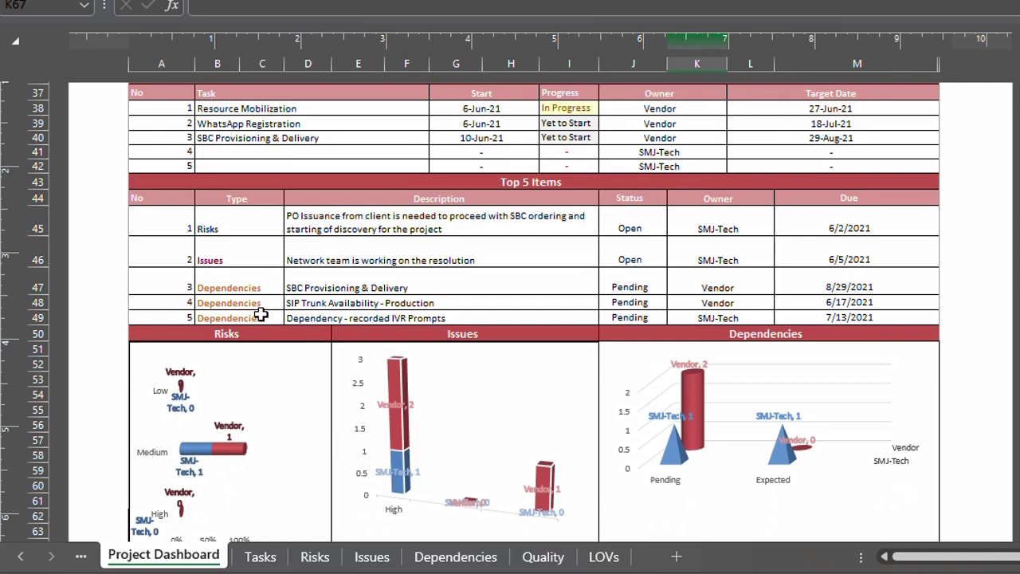
left_click(271, 223)
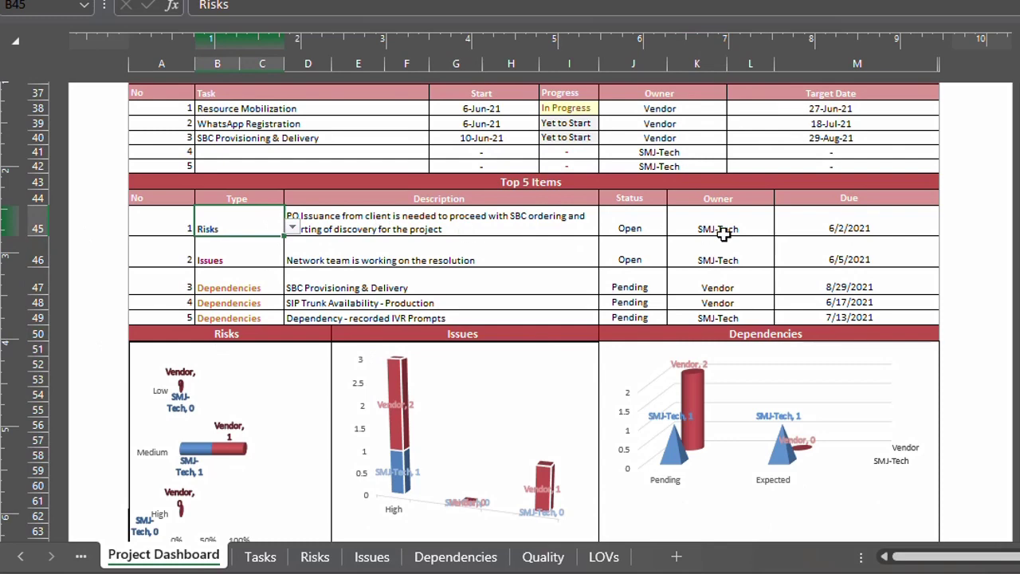
left_click(785, 258)
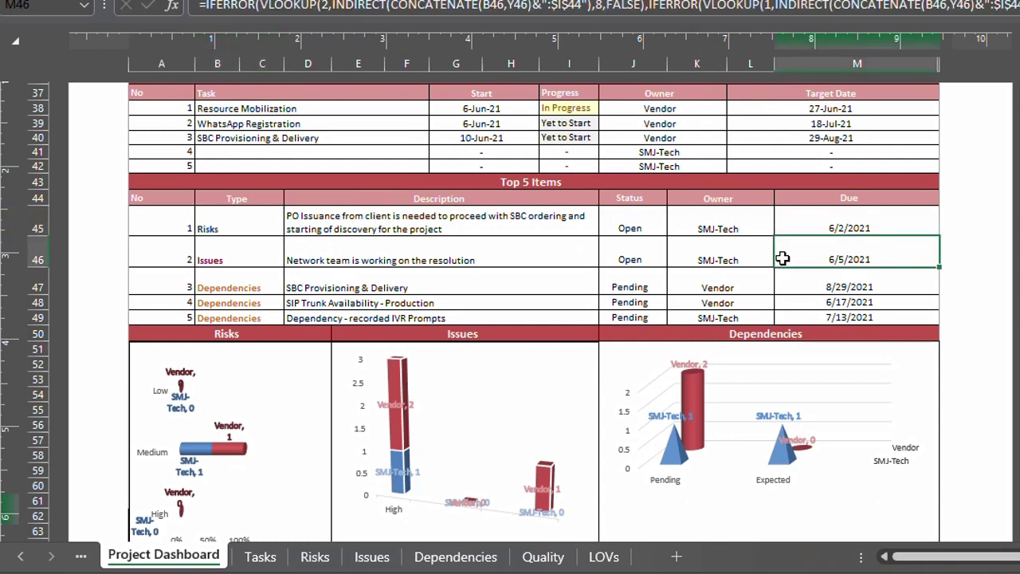
left_click(331, 231)
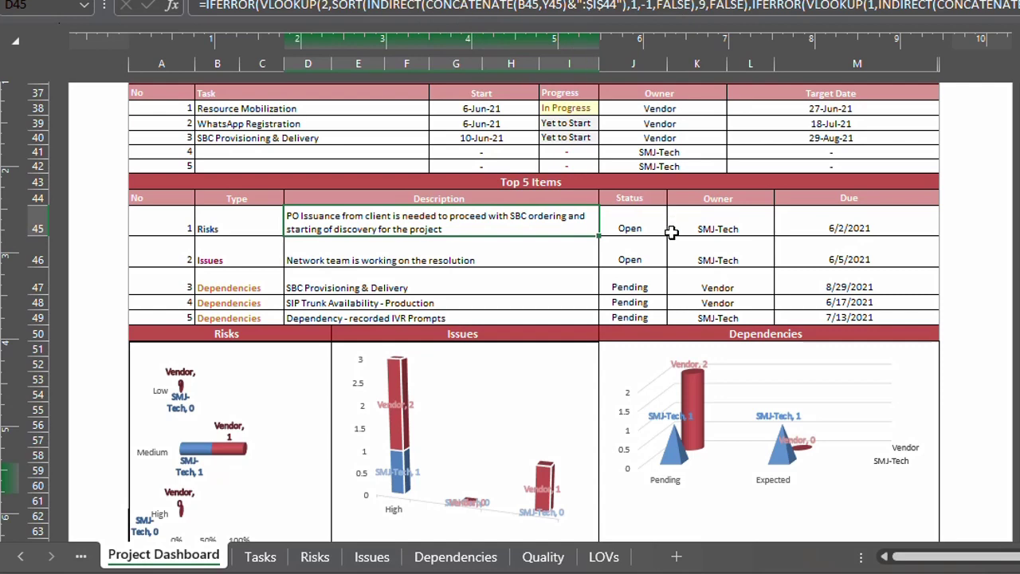
left_click(487, 273)
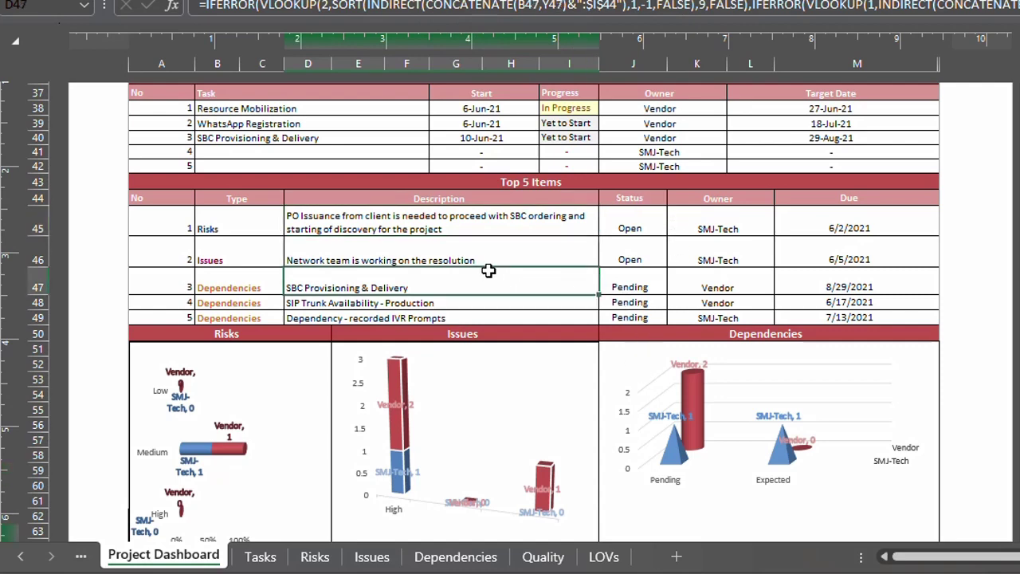
left_click_drag(480, 264, 729, 320)
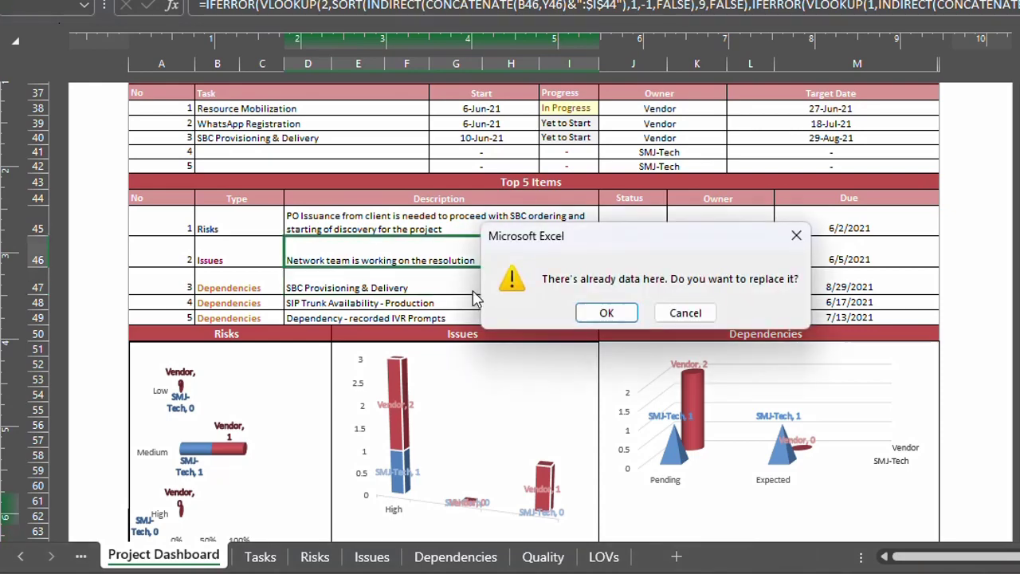
left_click(709, 317)
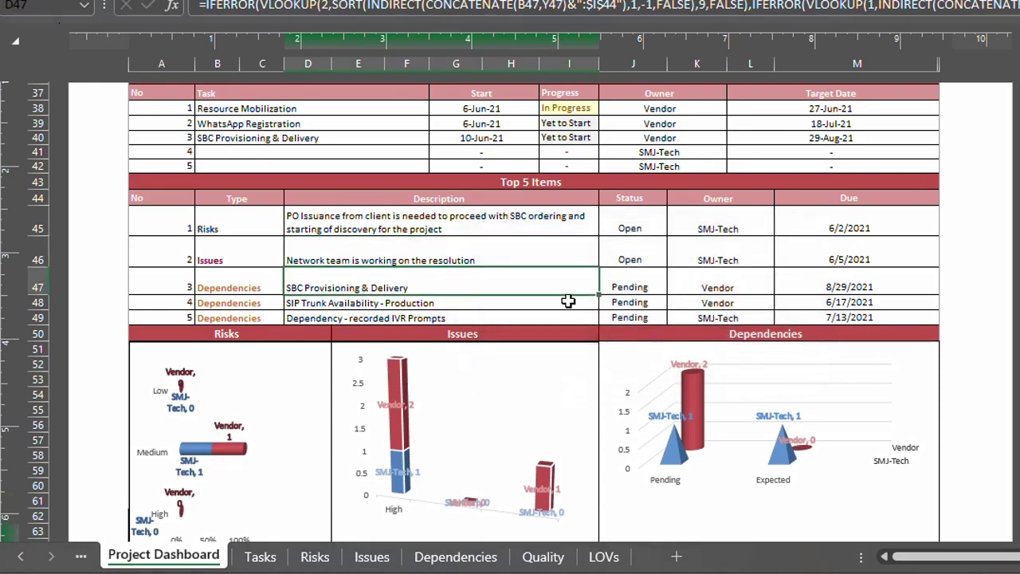
Step: Look through the Risks, Issues and Dependencies source sheets and return to the first Top 5 item's Type on the Project Dashboard
left_click(296, 557)
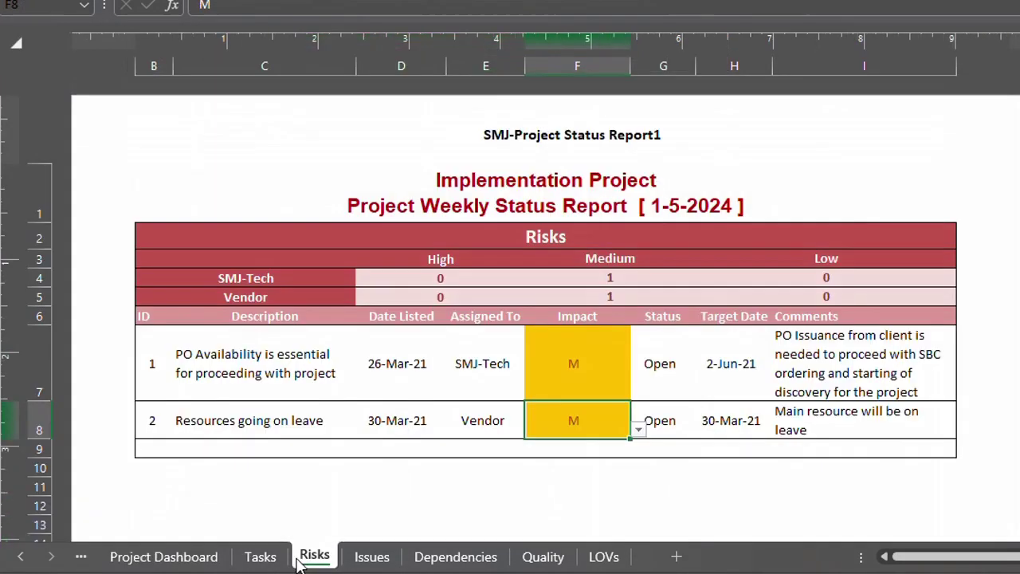
left_click(355, 558)
left_click(442, 557)
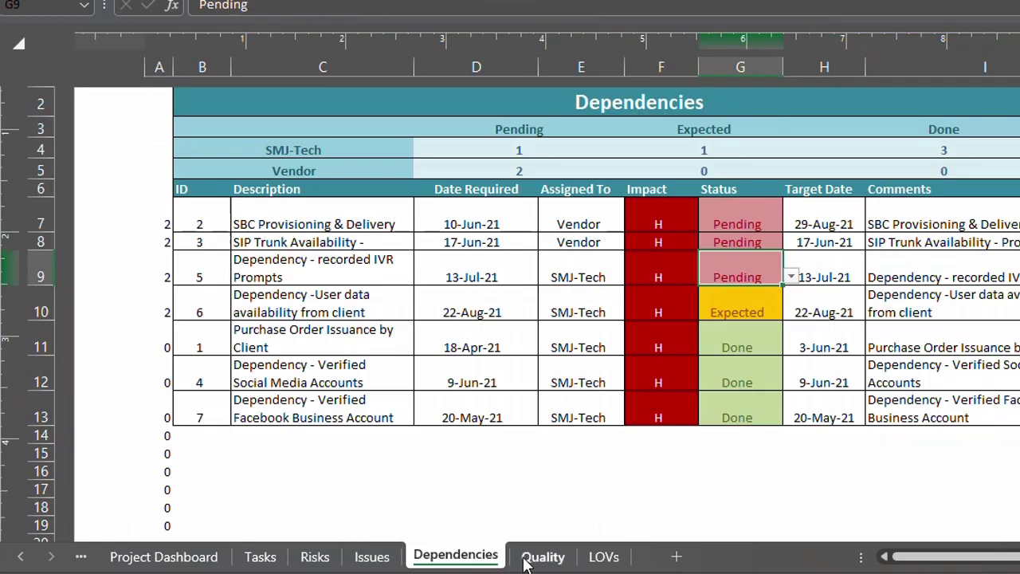
left_click(172, 556)
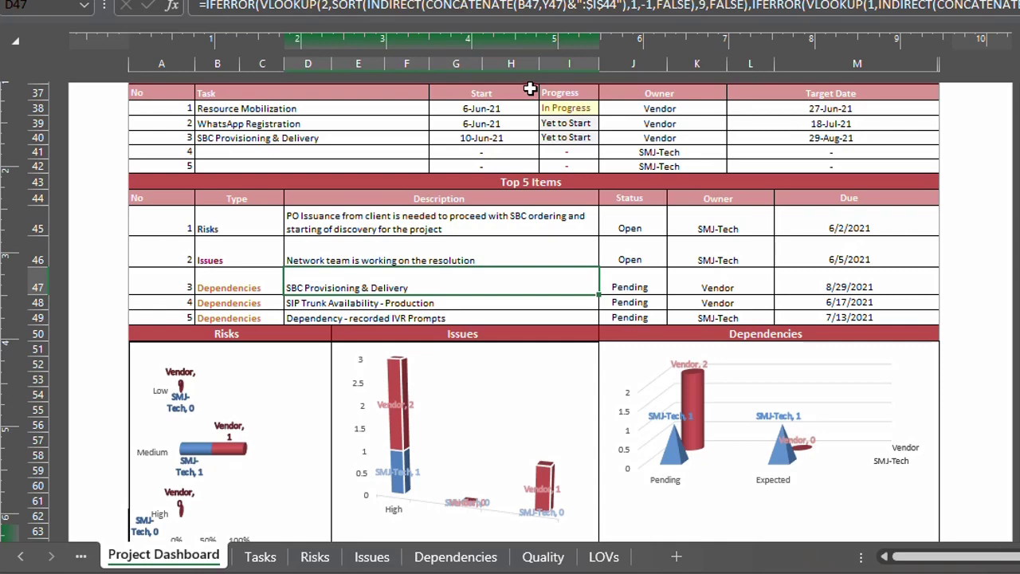
left_click(216, 215)
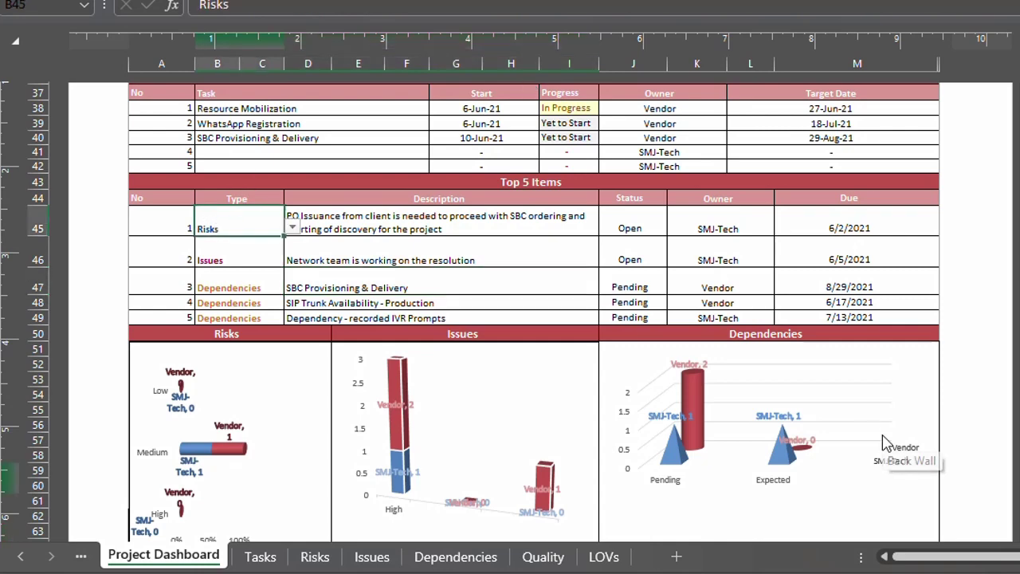